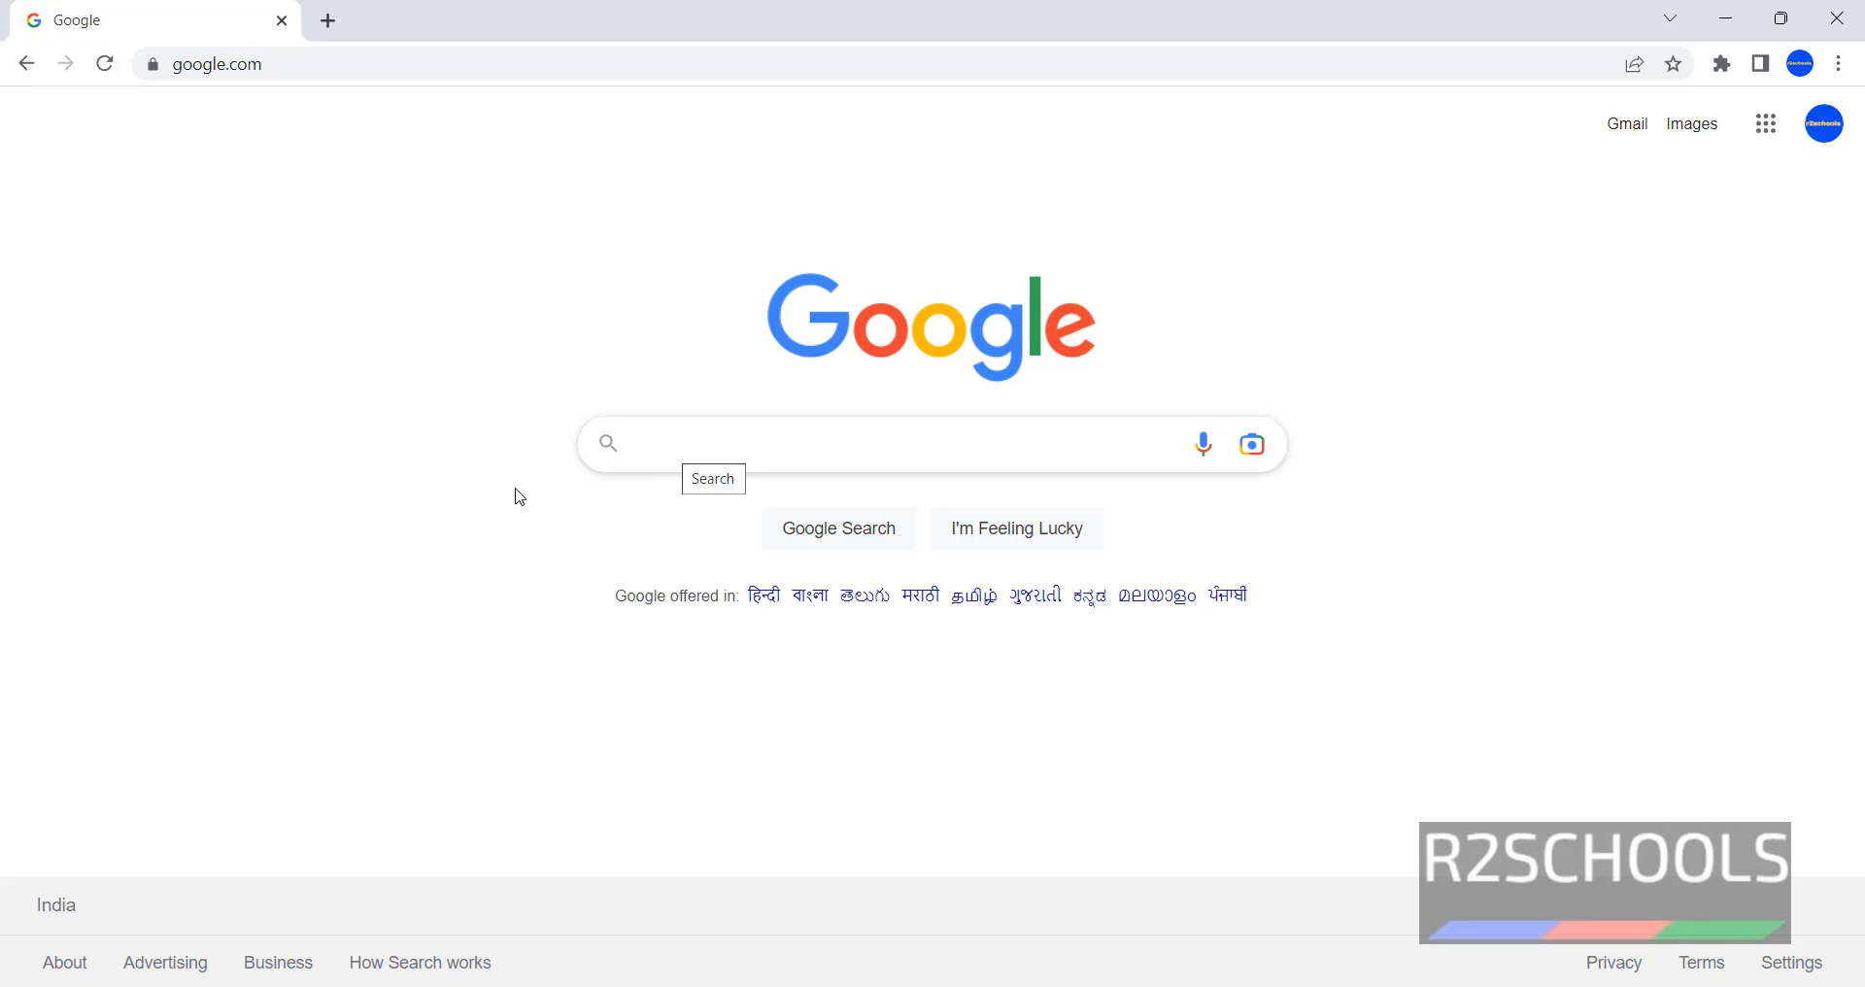
- Search Google for "httrack download" and open the HTTrack Website Copier result
left_click(641, 444)
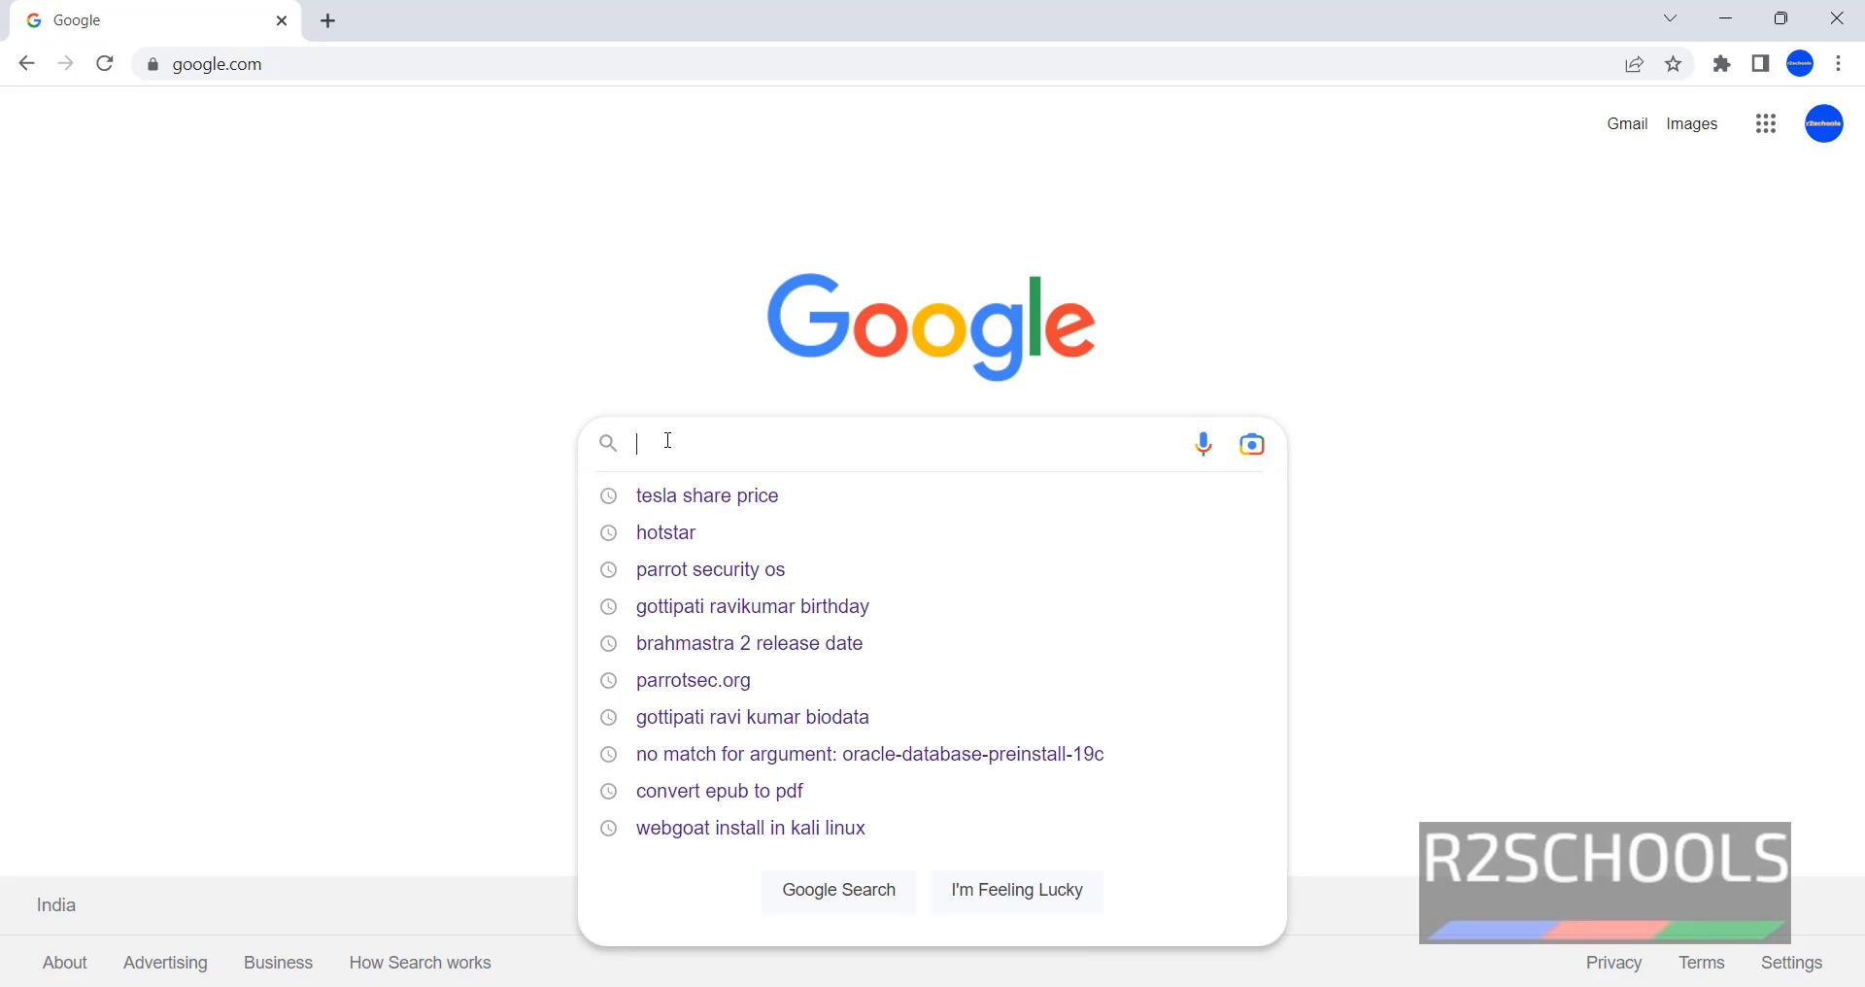
type("htt")
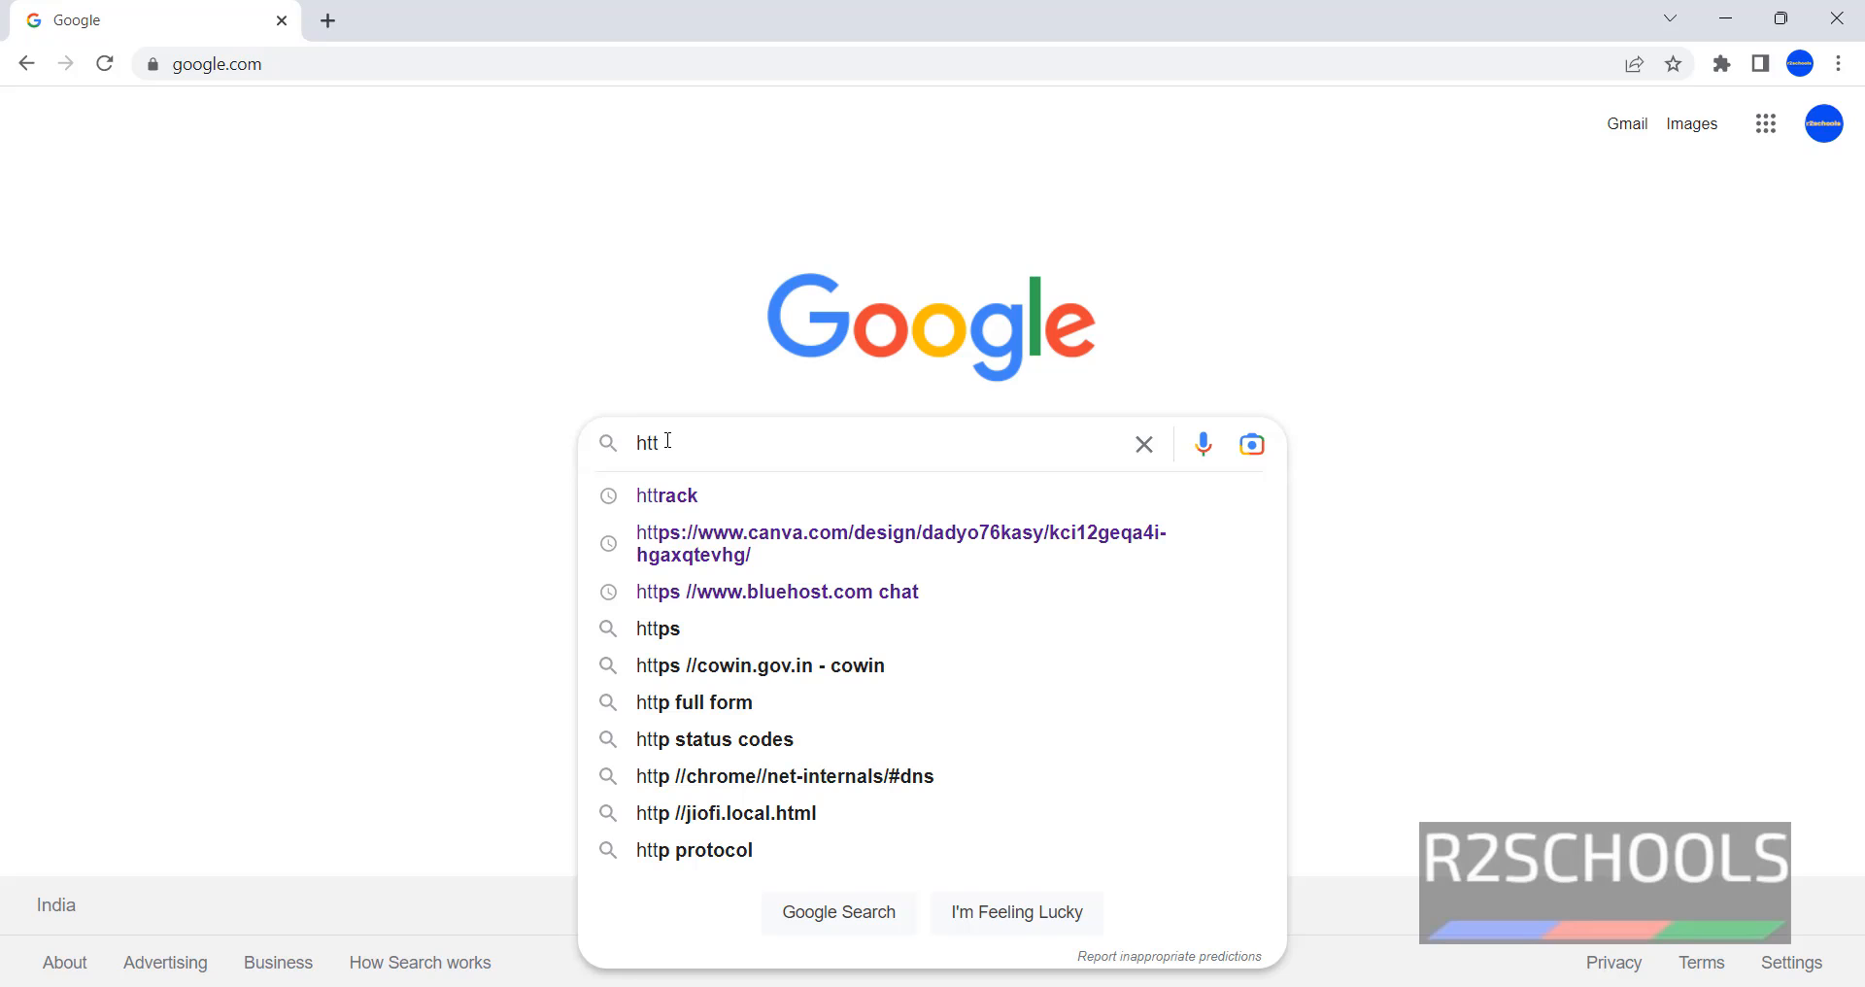
type("rack")
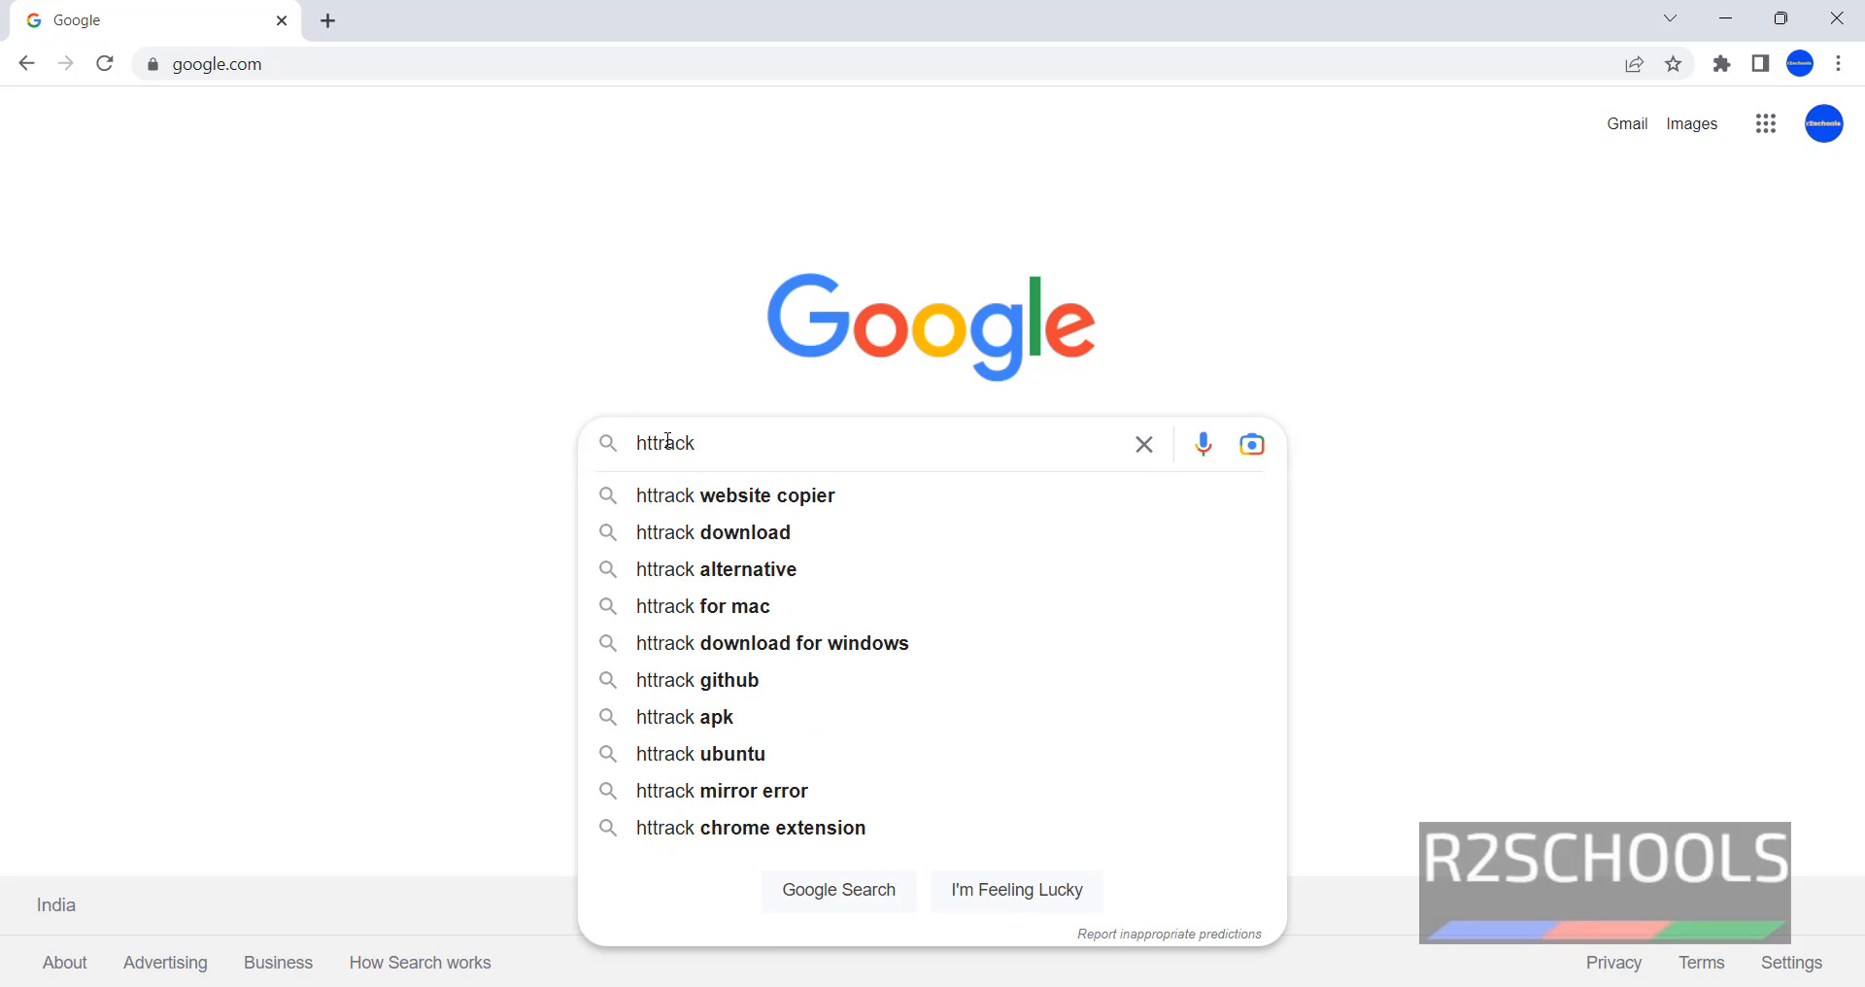
type(" downl")
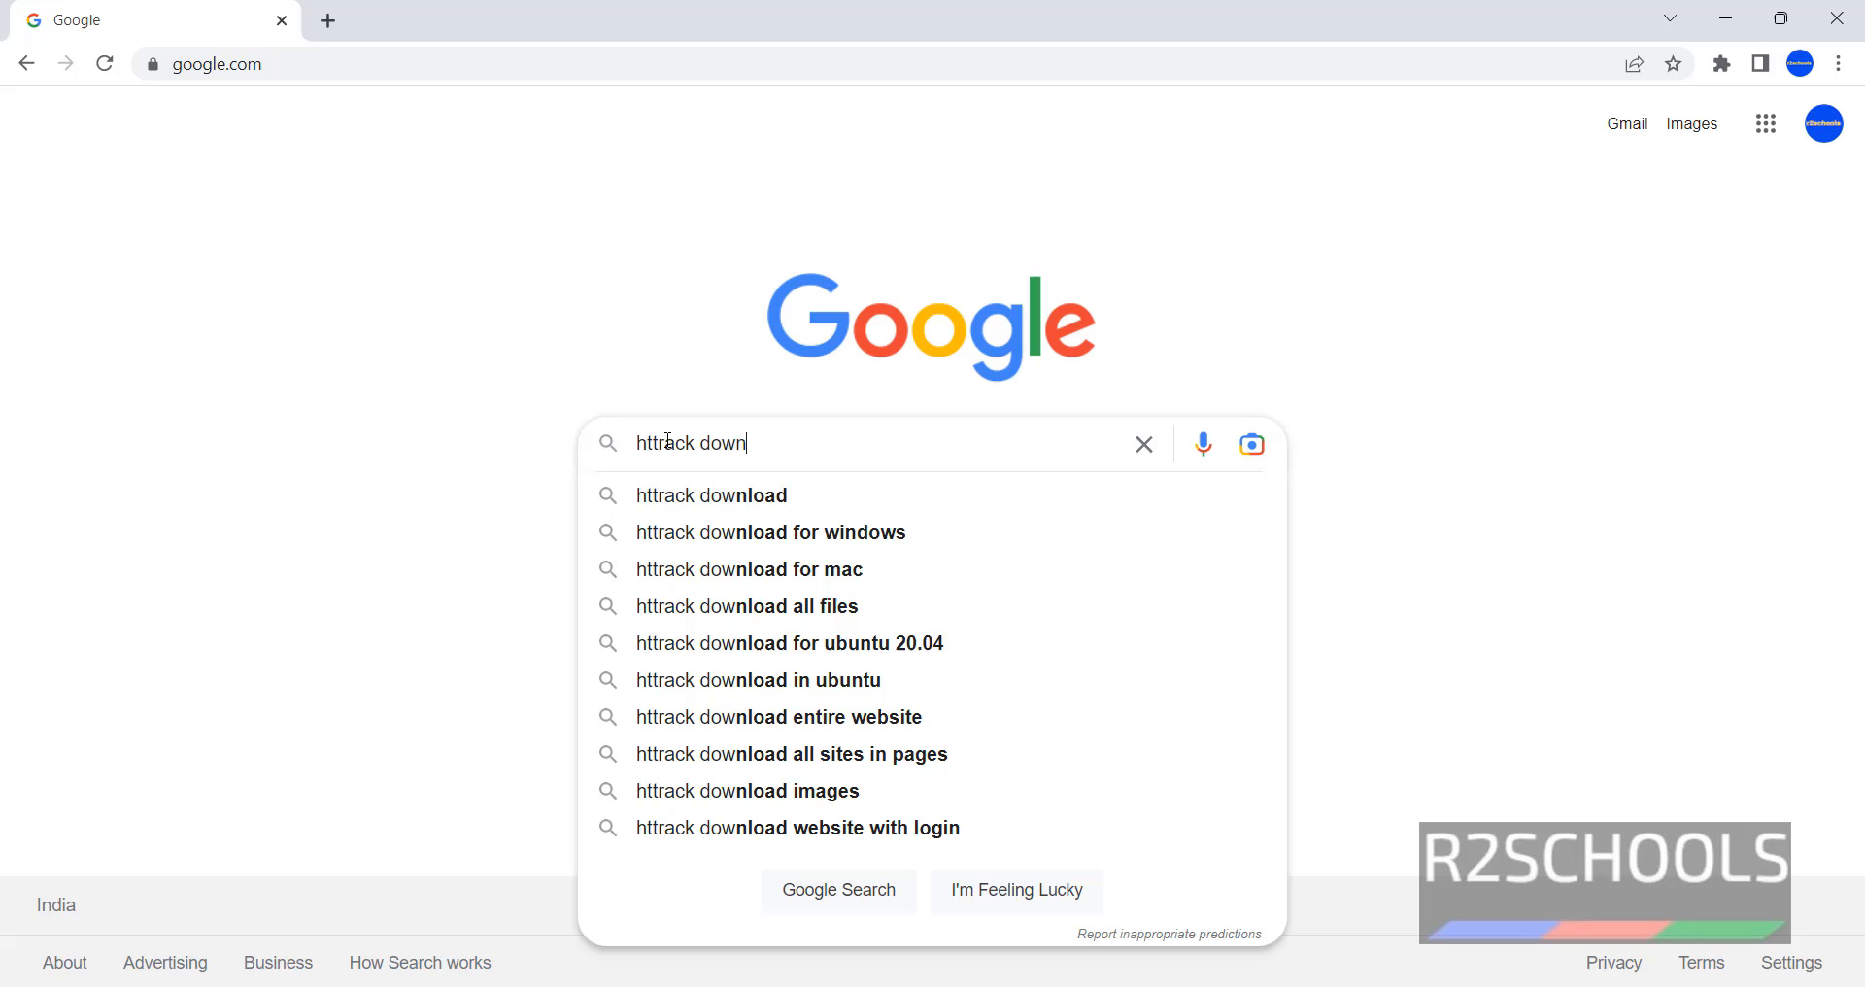
type("oad")
key("Return")
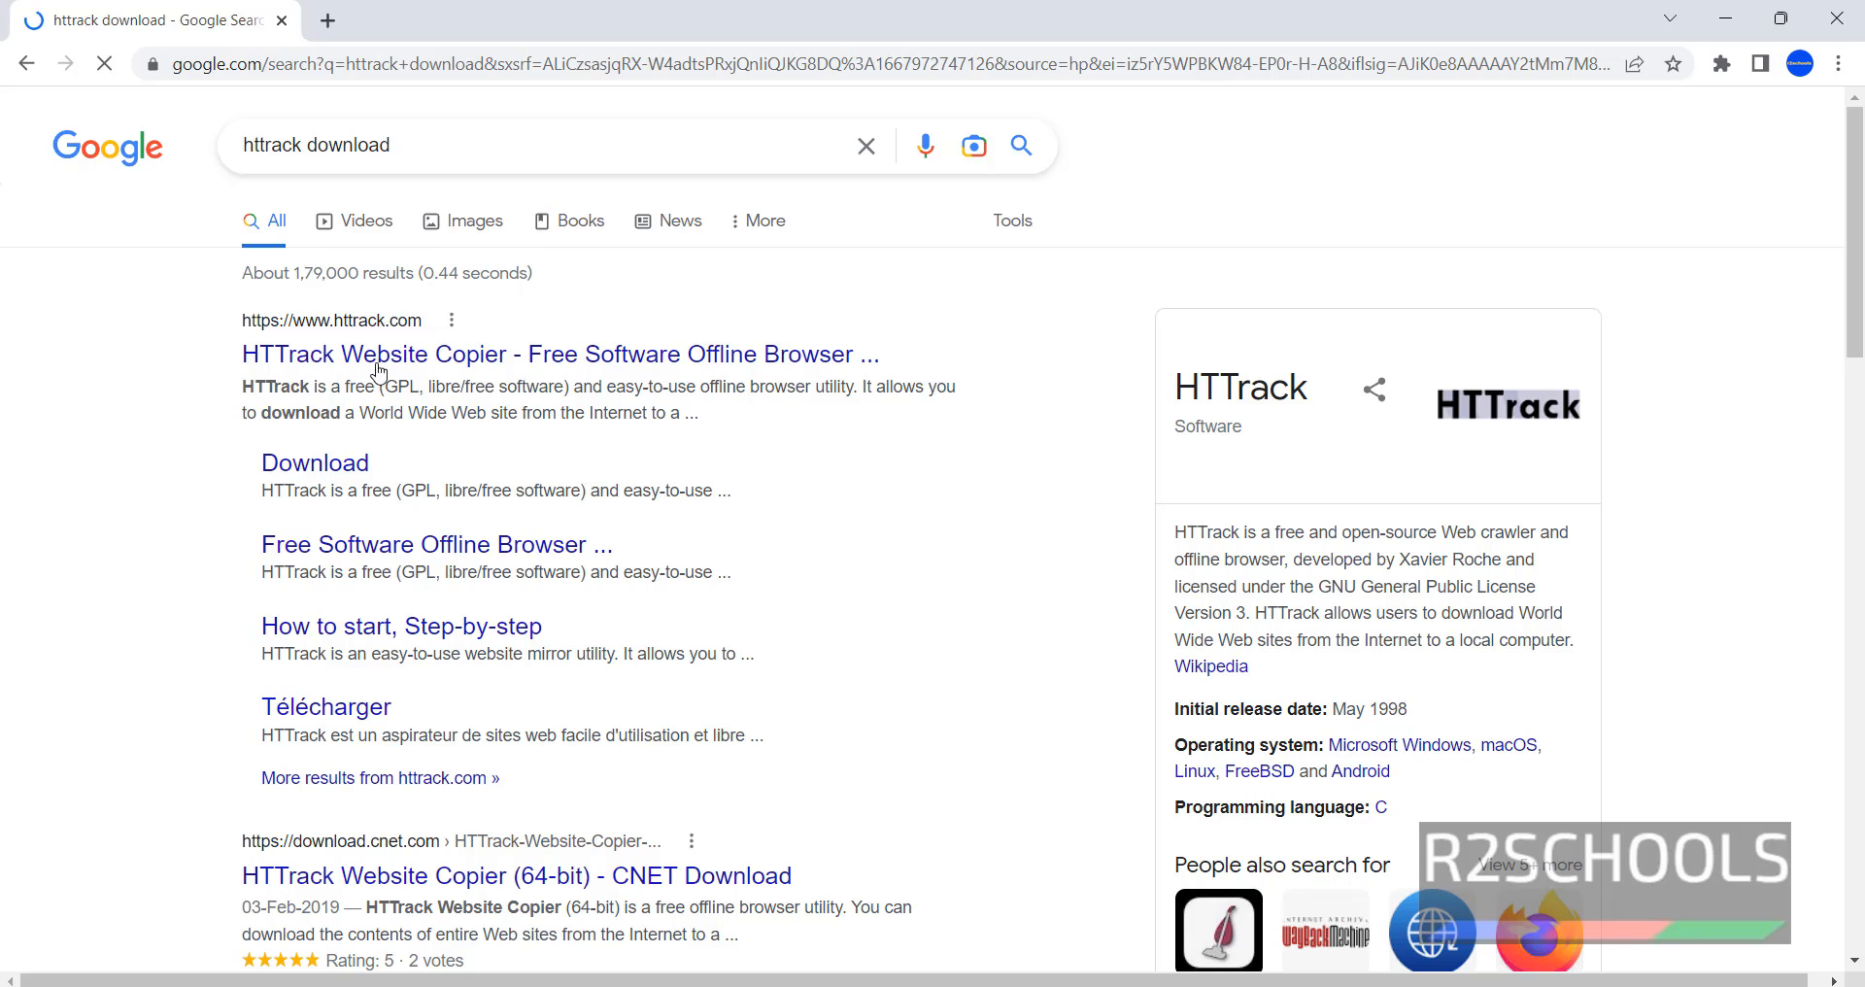
left_click(420, 355)
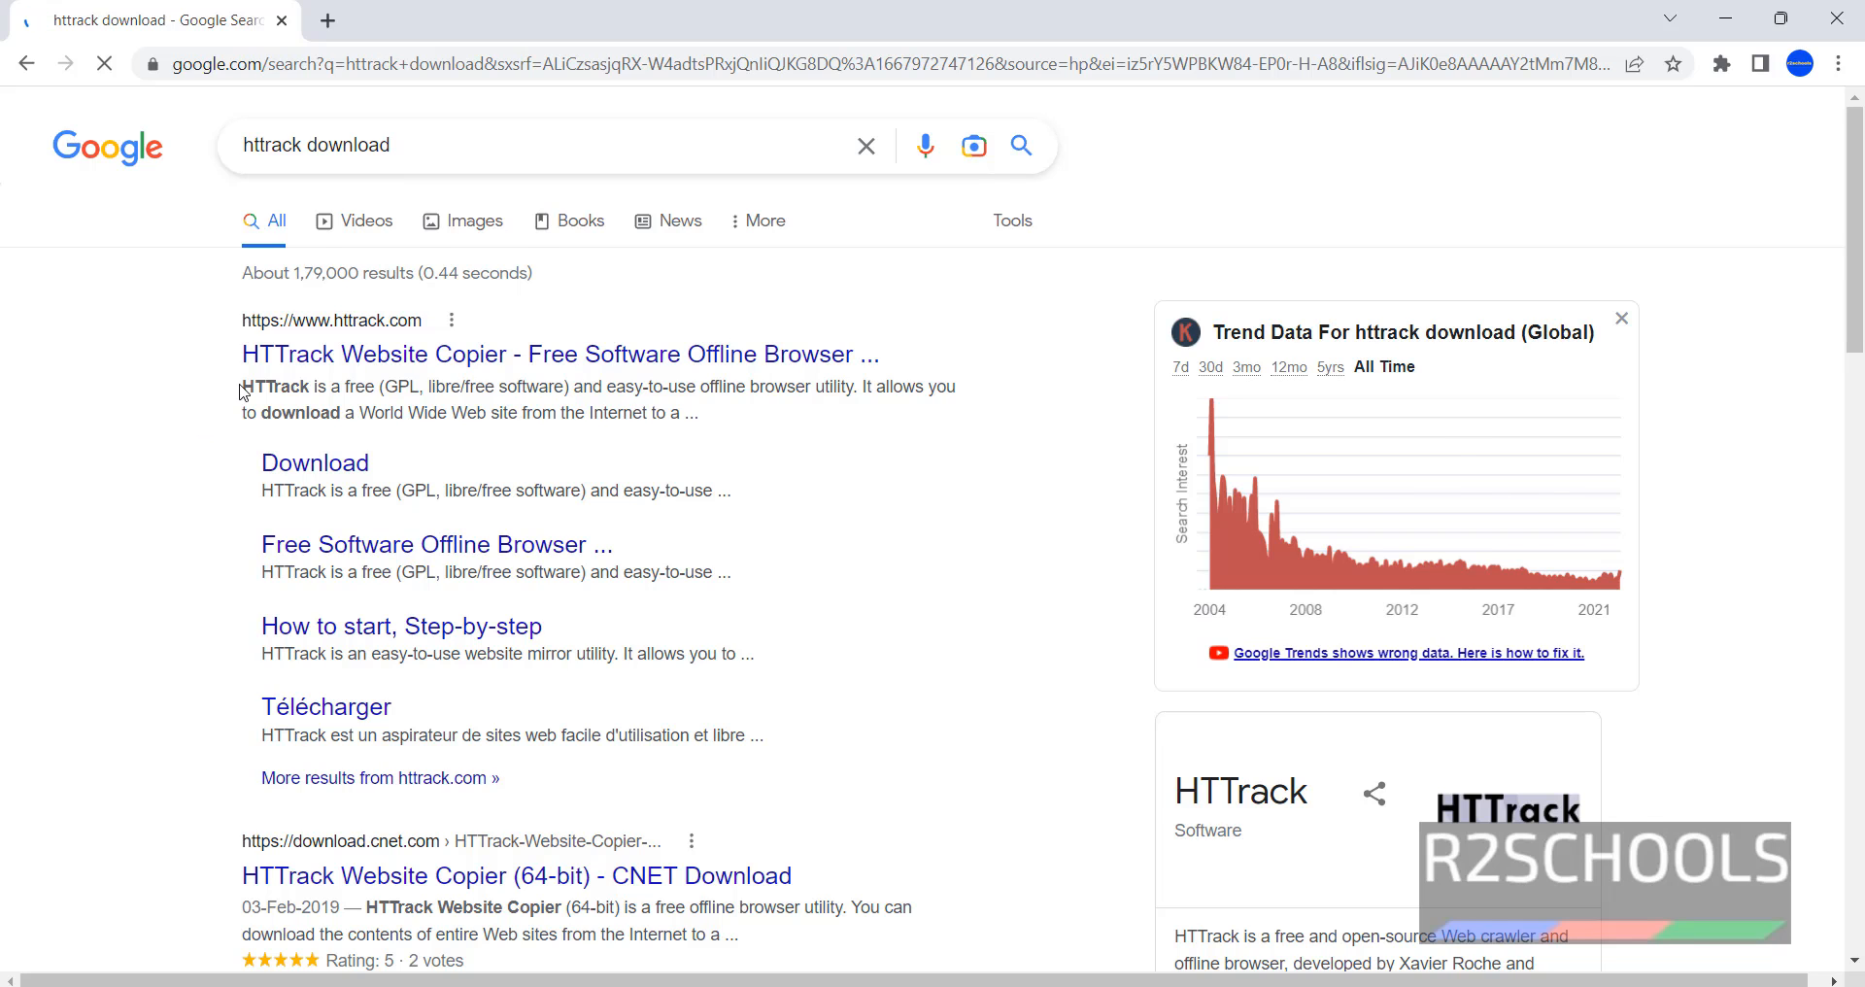
- Highlight the HTTrack homepage's description of the offline browser utility while reading it
left_click_drag(242, 387, 370, 388)
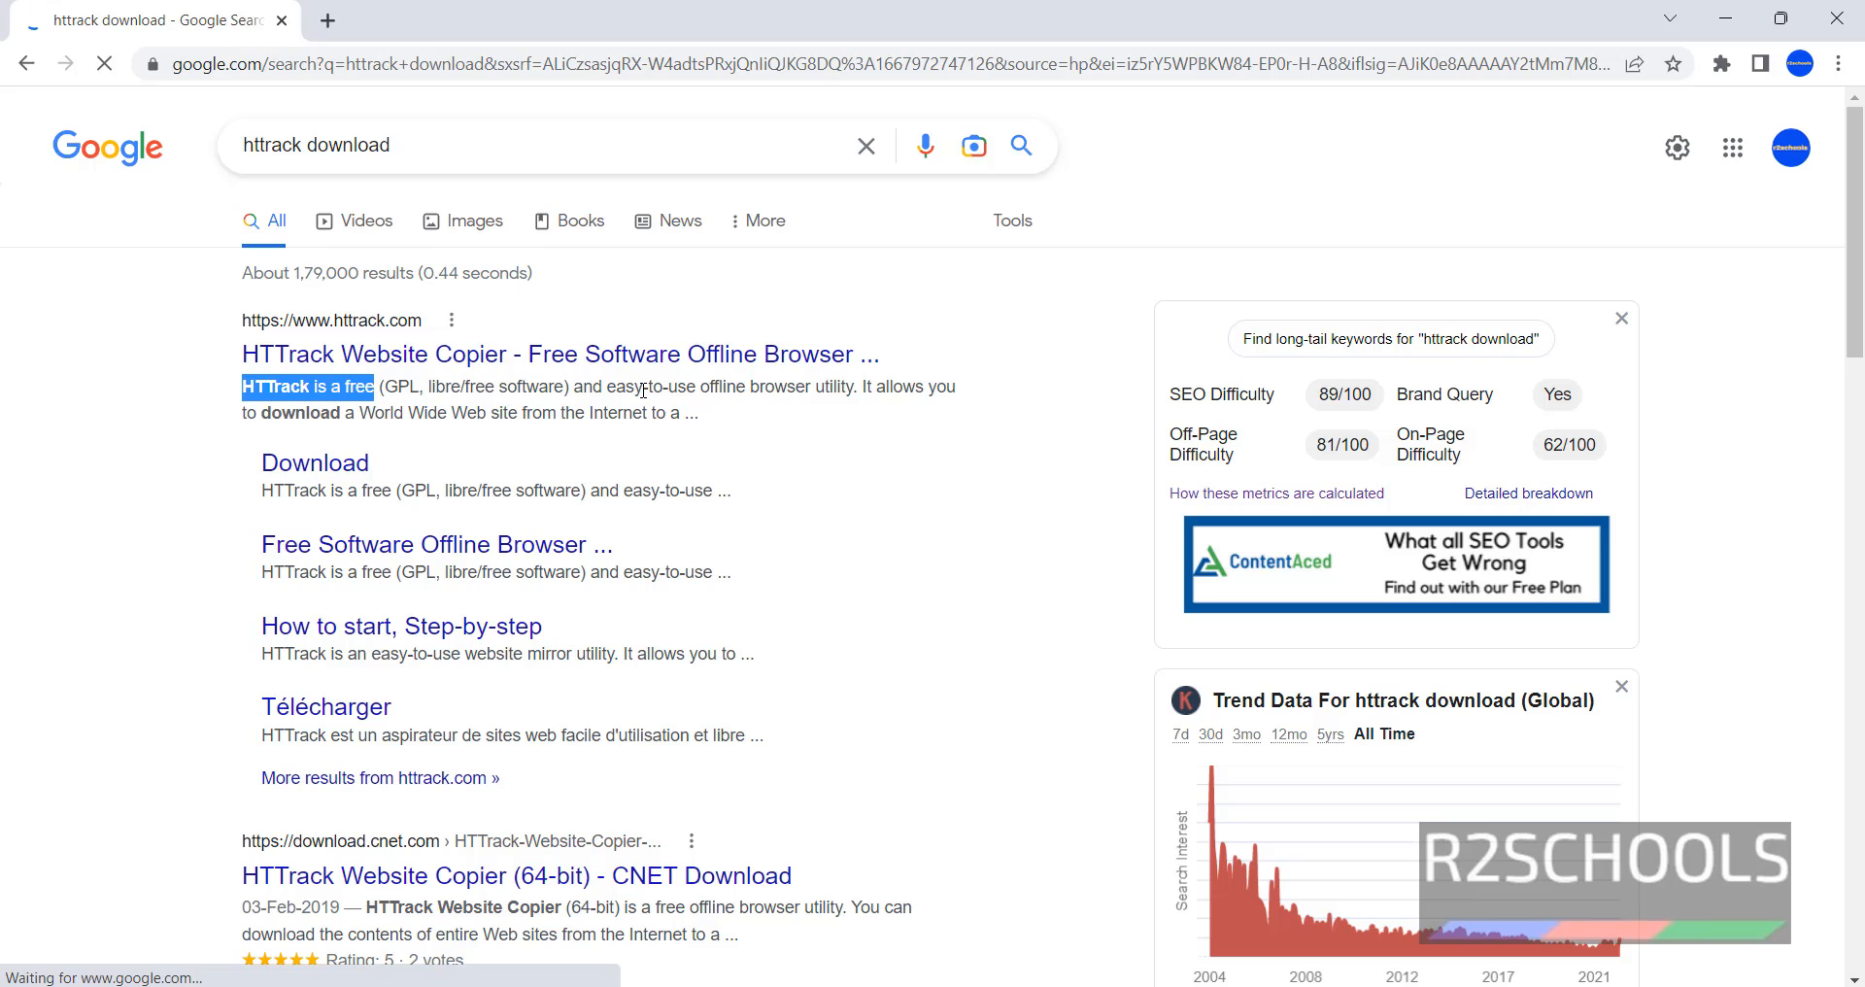
left_click_drag(639, 387, 854, 388)
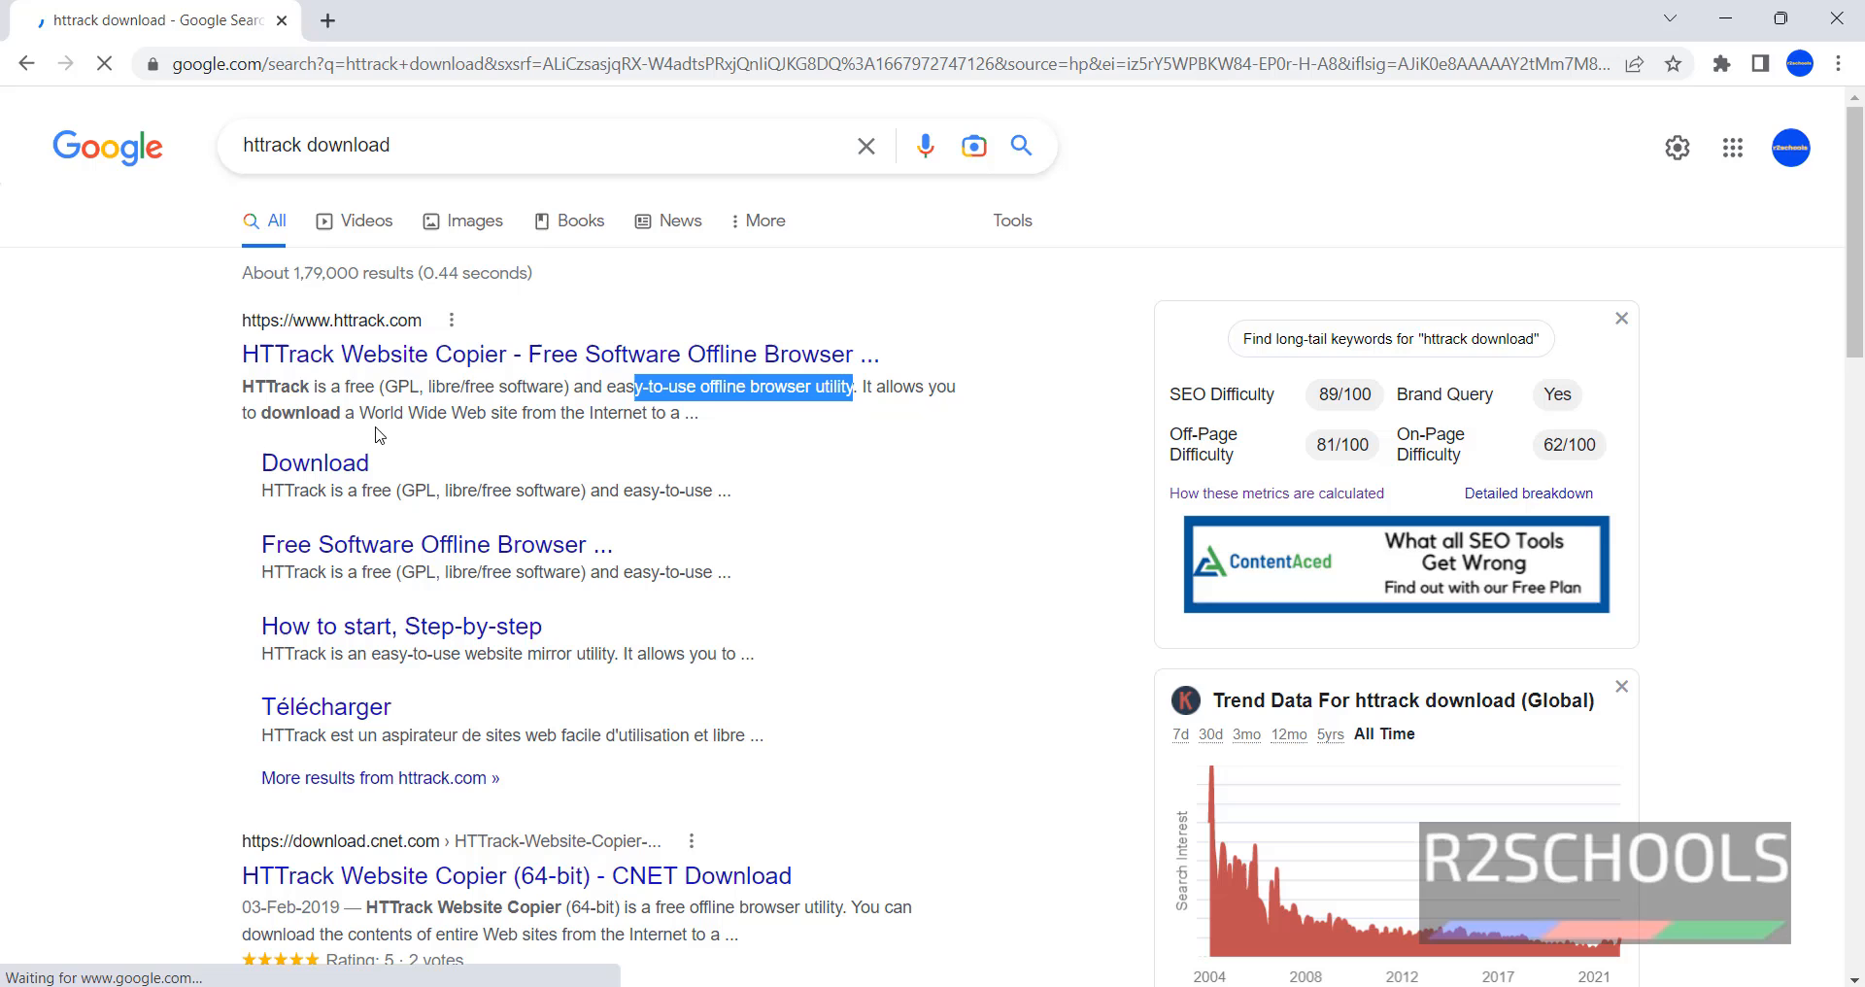
left_click(282, 419)
left_click_drag(282, 414, 662, 417)
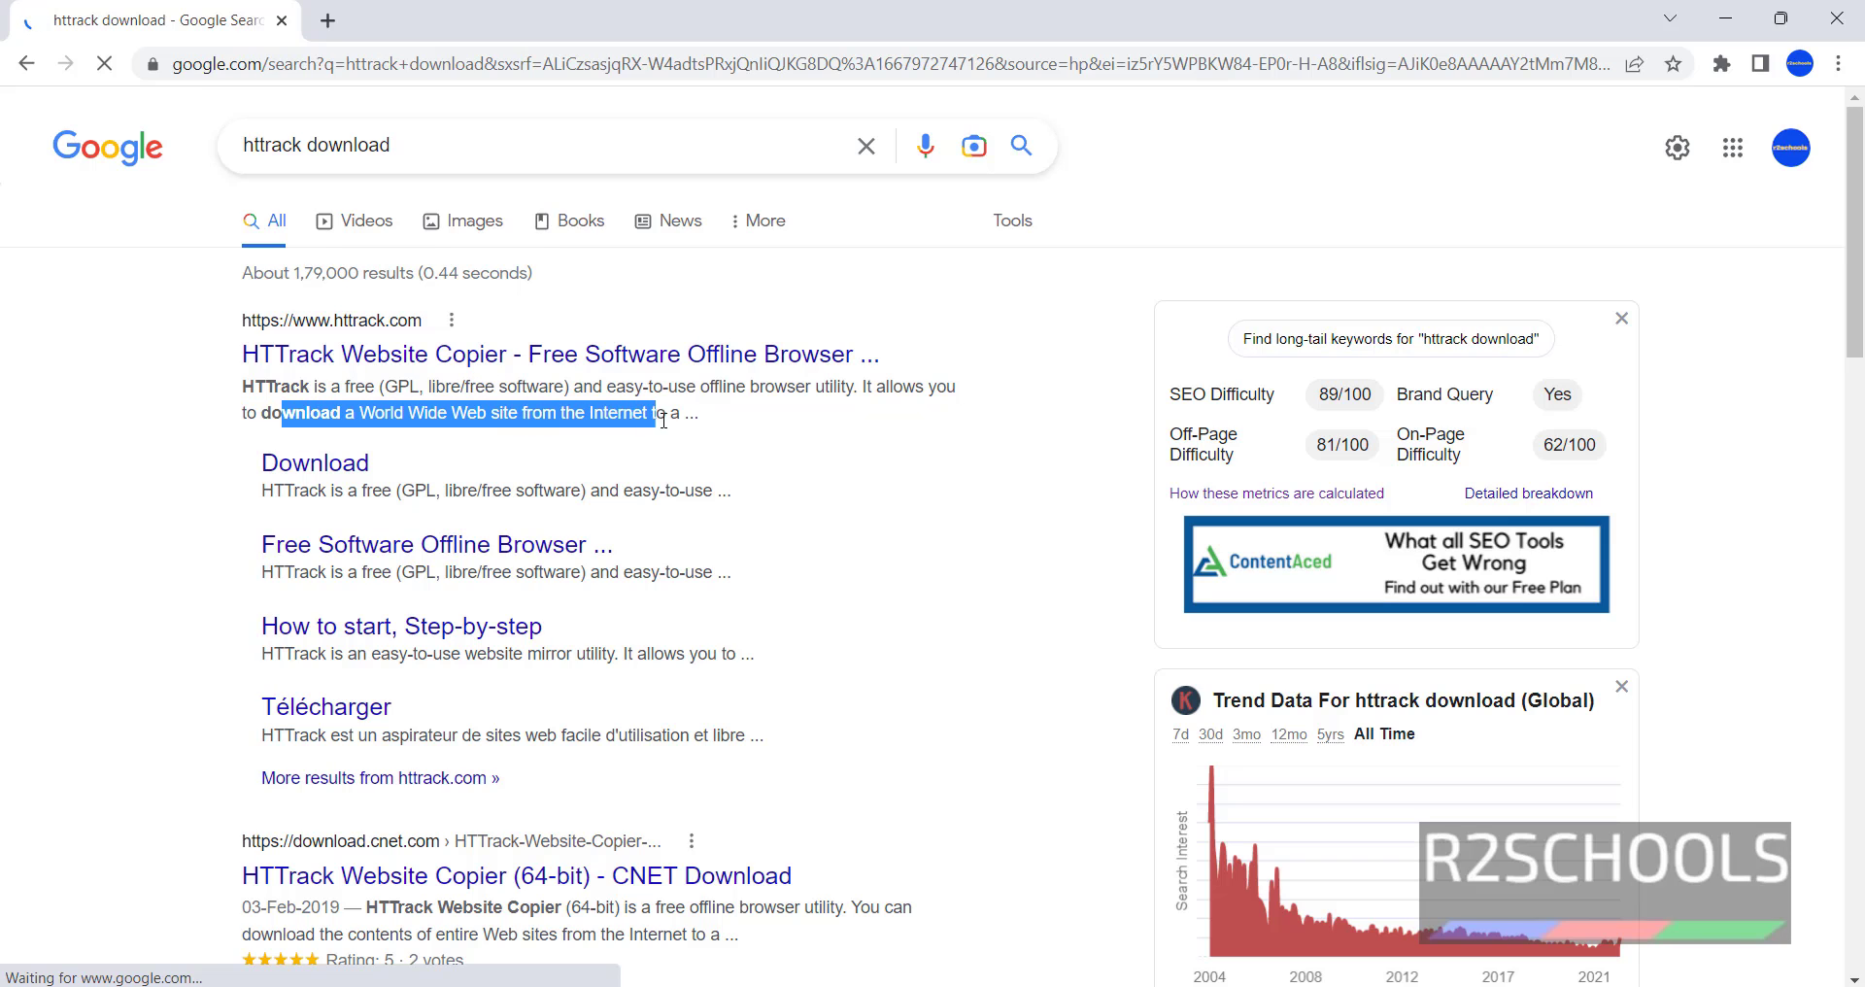
left_click(587, 452)
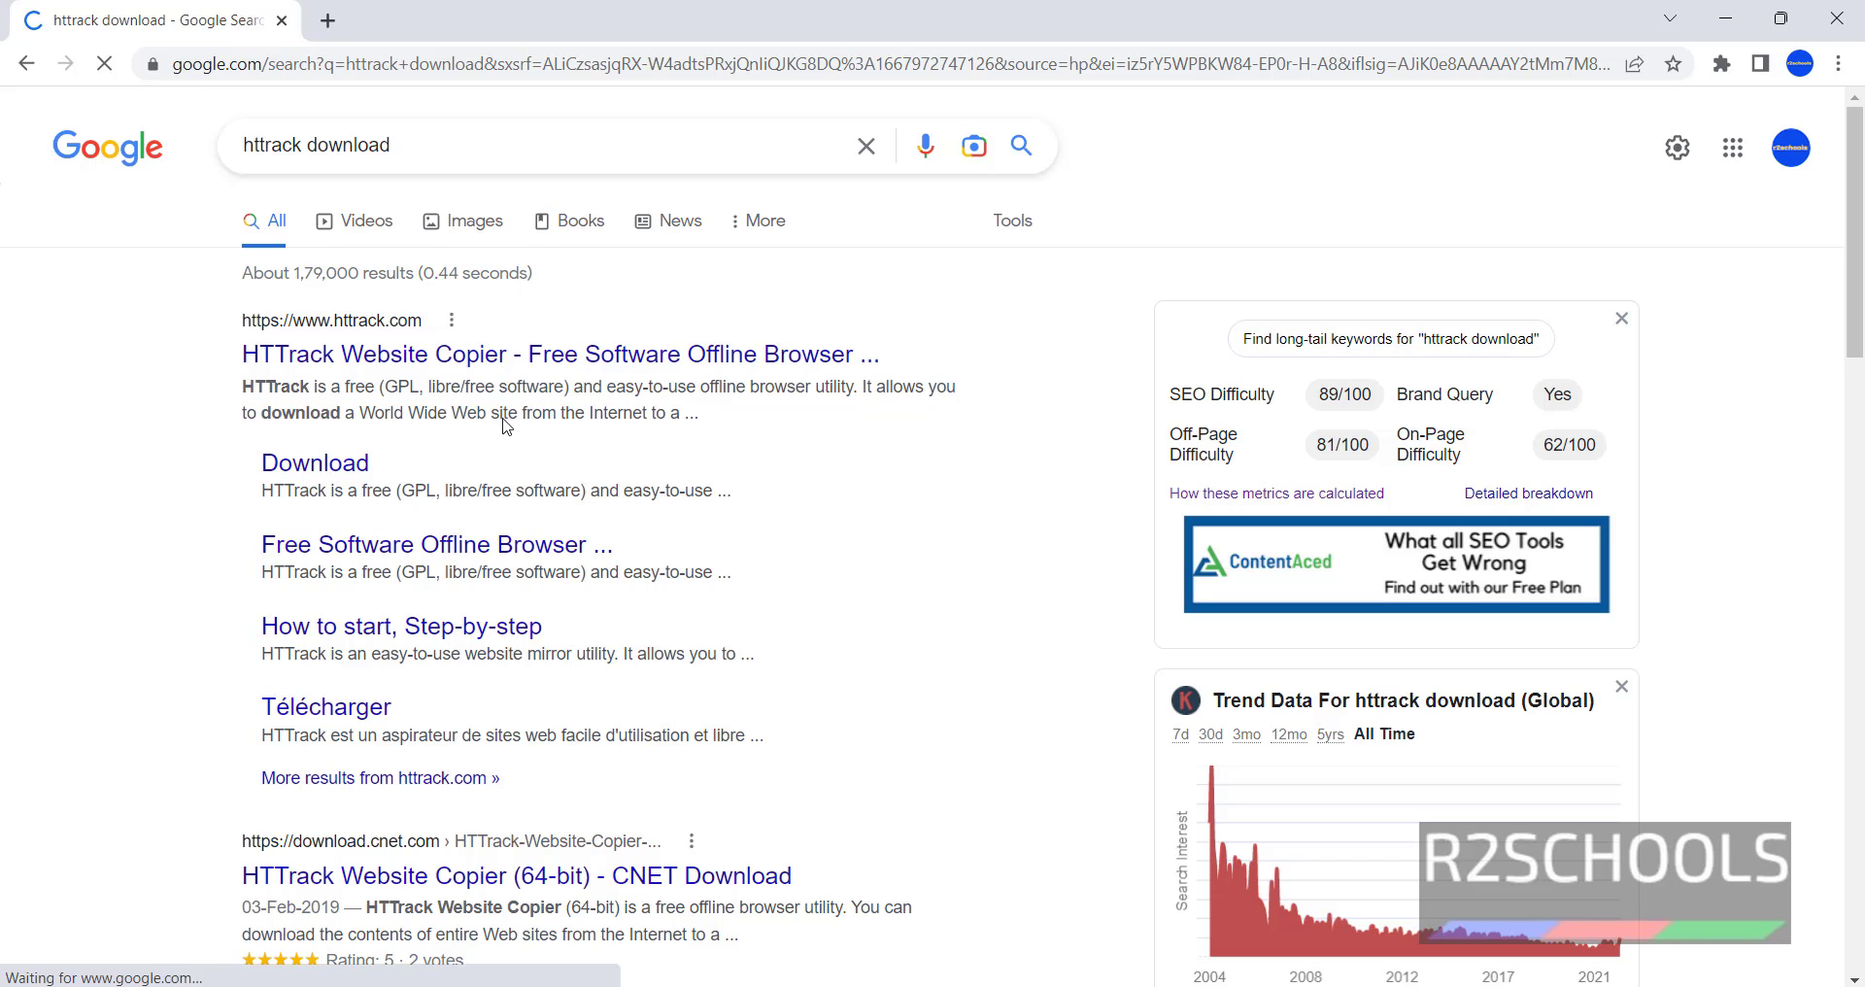
- From the HTTrack download section, download the 64-bit installer httrack_x64-3.49.2.exe
left_click(453, 362)
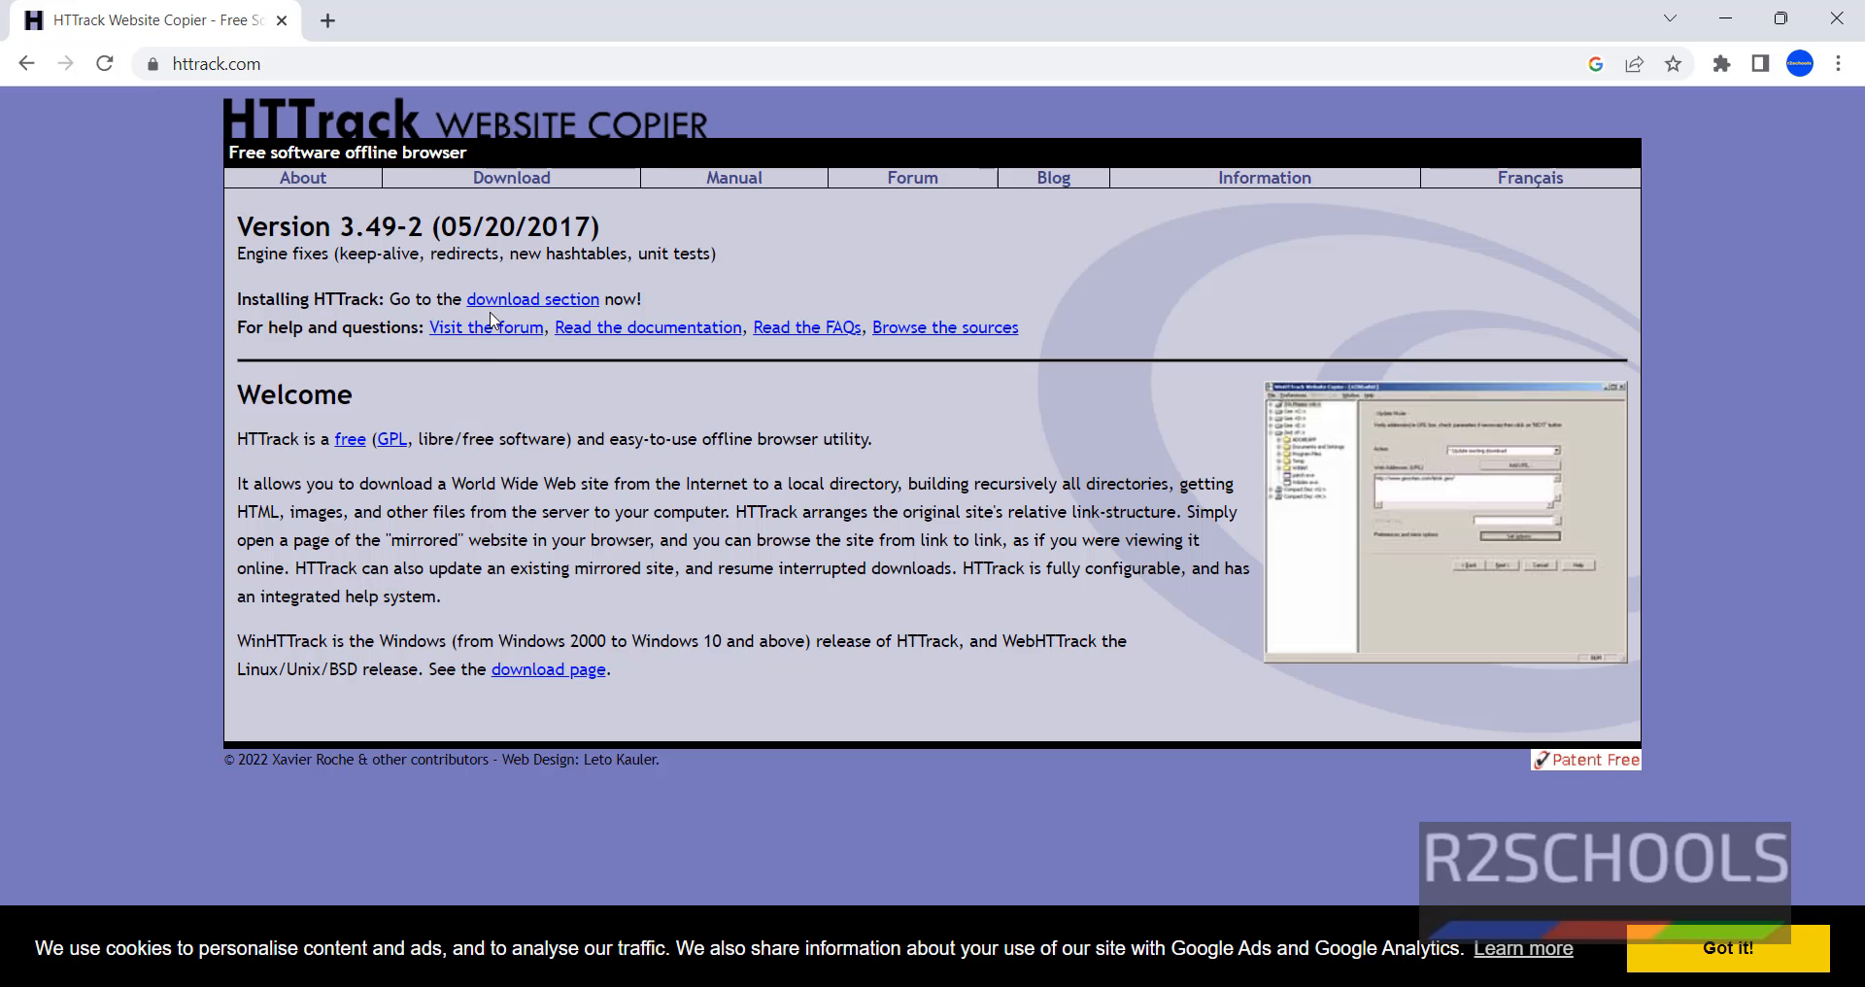
left_click(533, 299)
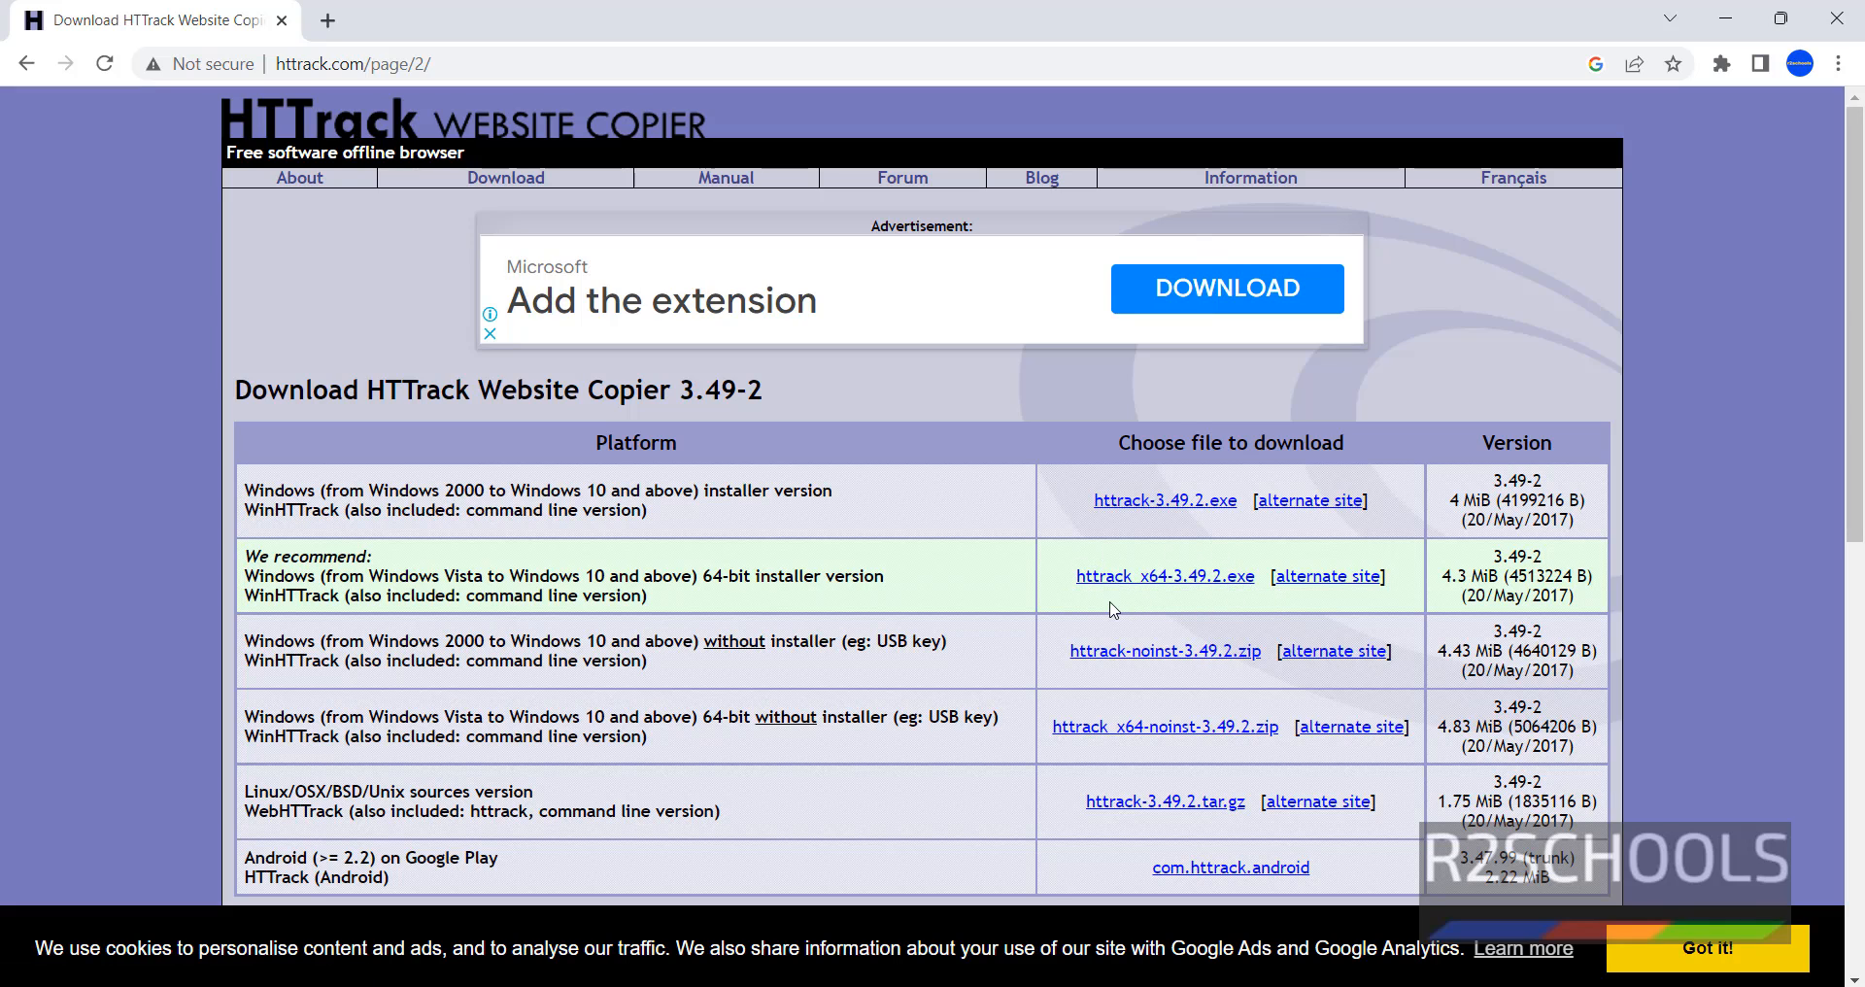
left_click(1180, 586)
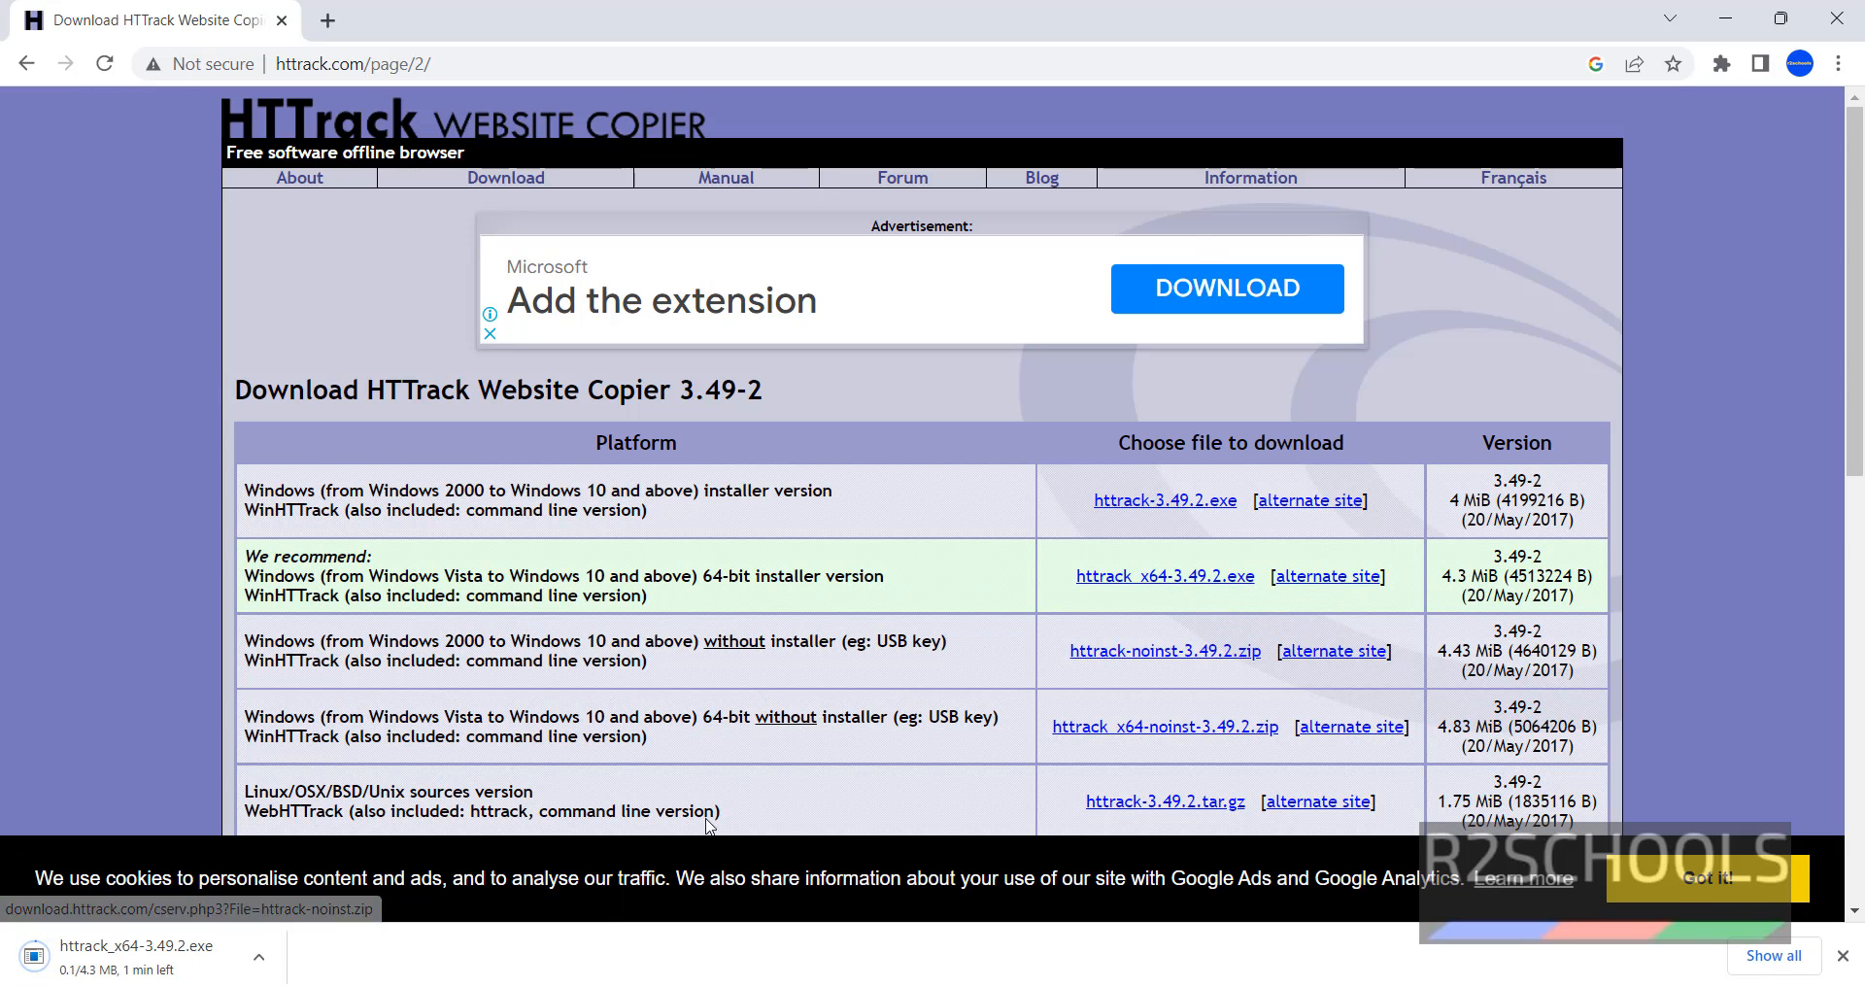
- In Chrome's downloads list, remove the Parrot security entry and show the finished installer
left_click(1774, 955)
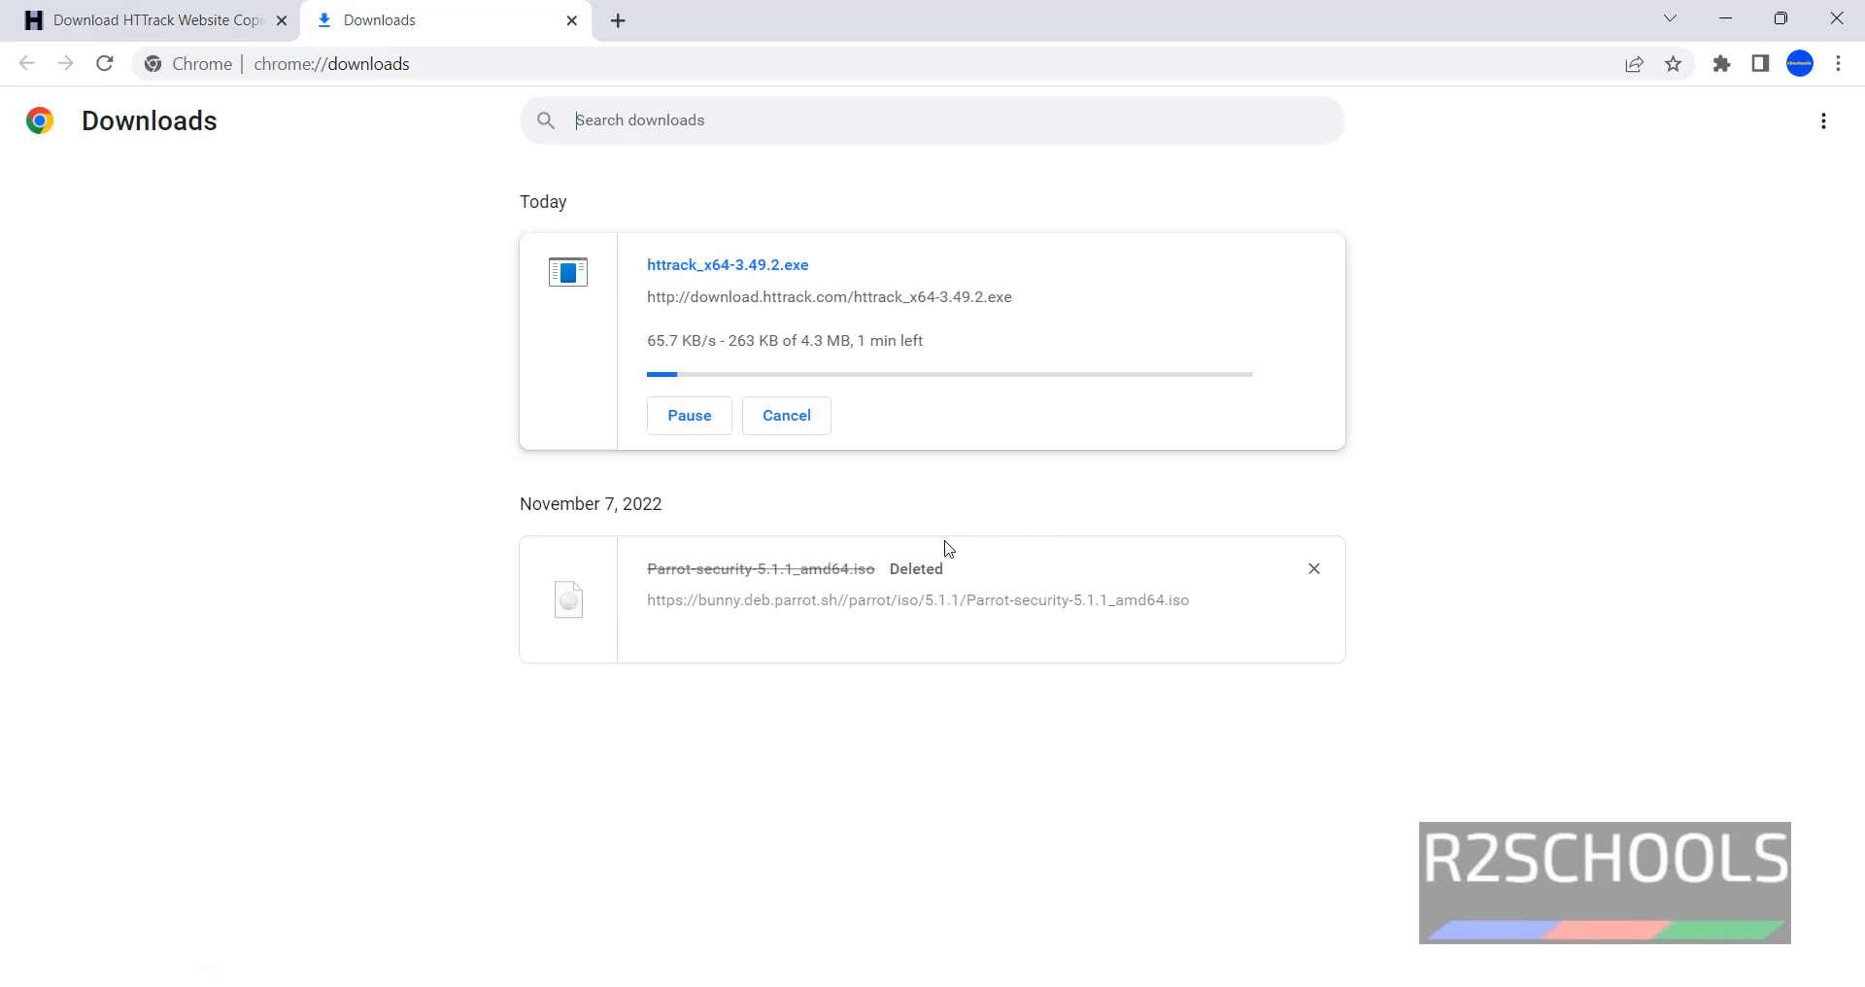
left_click(1315, 569)
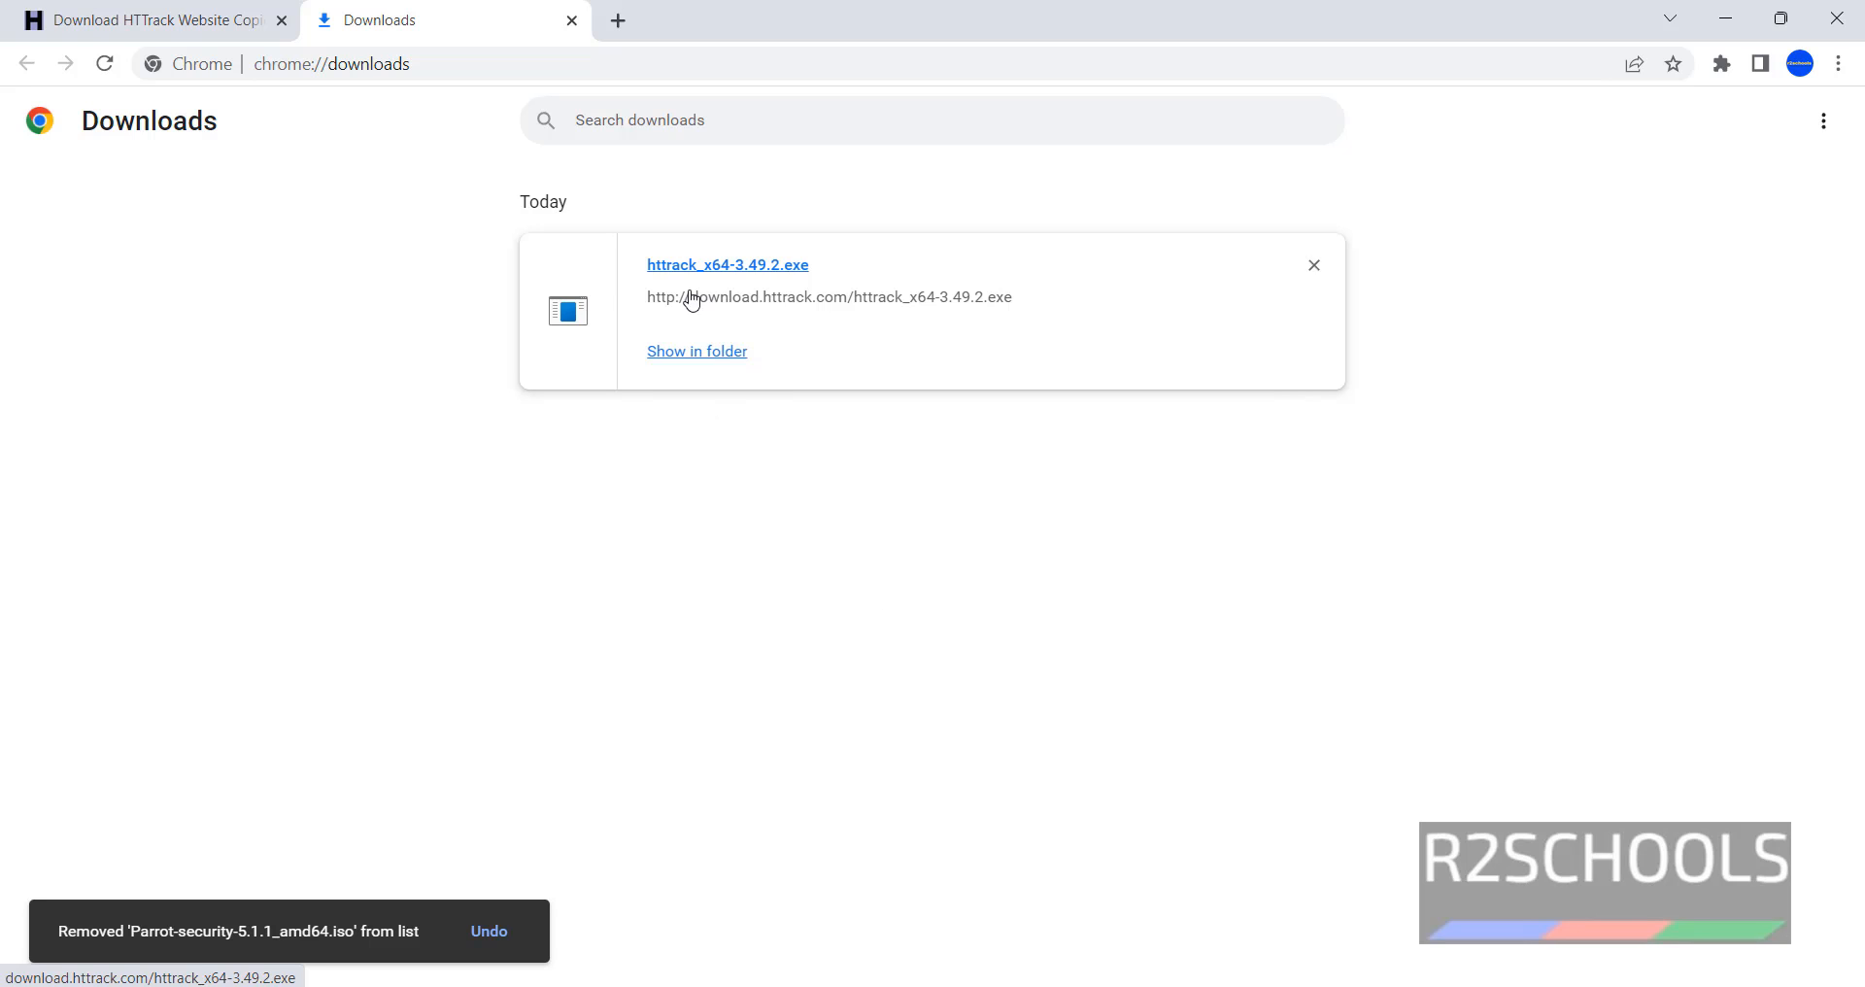
left_click(696, 350)
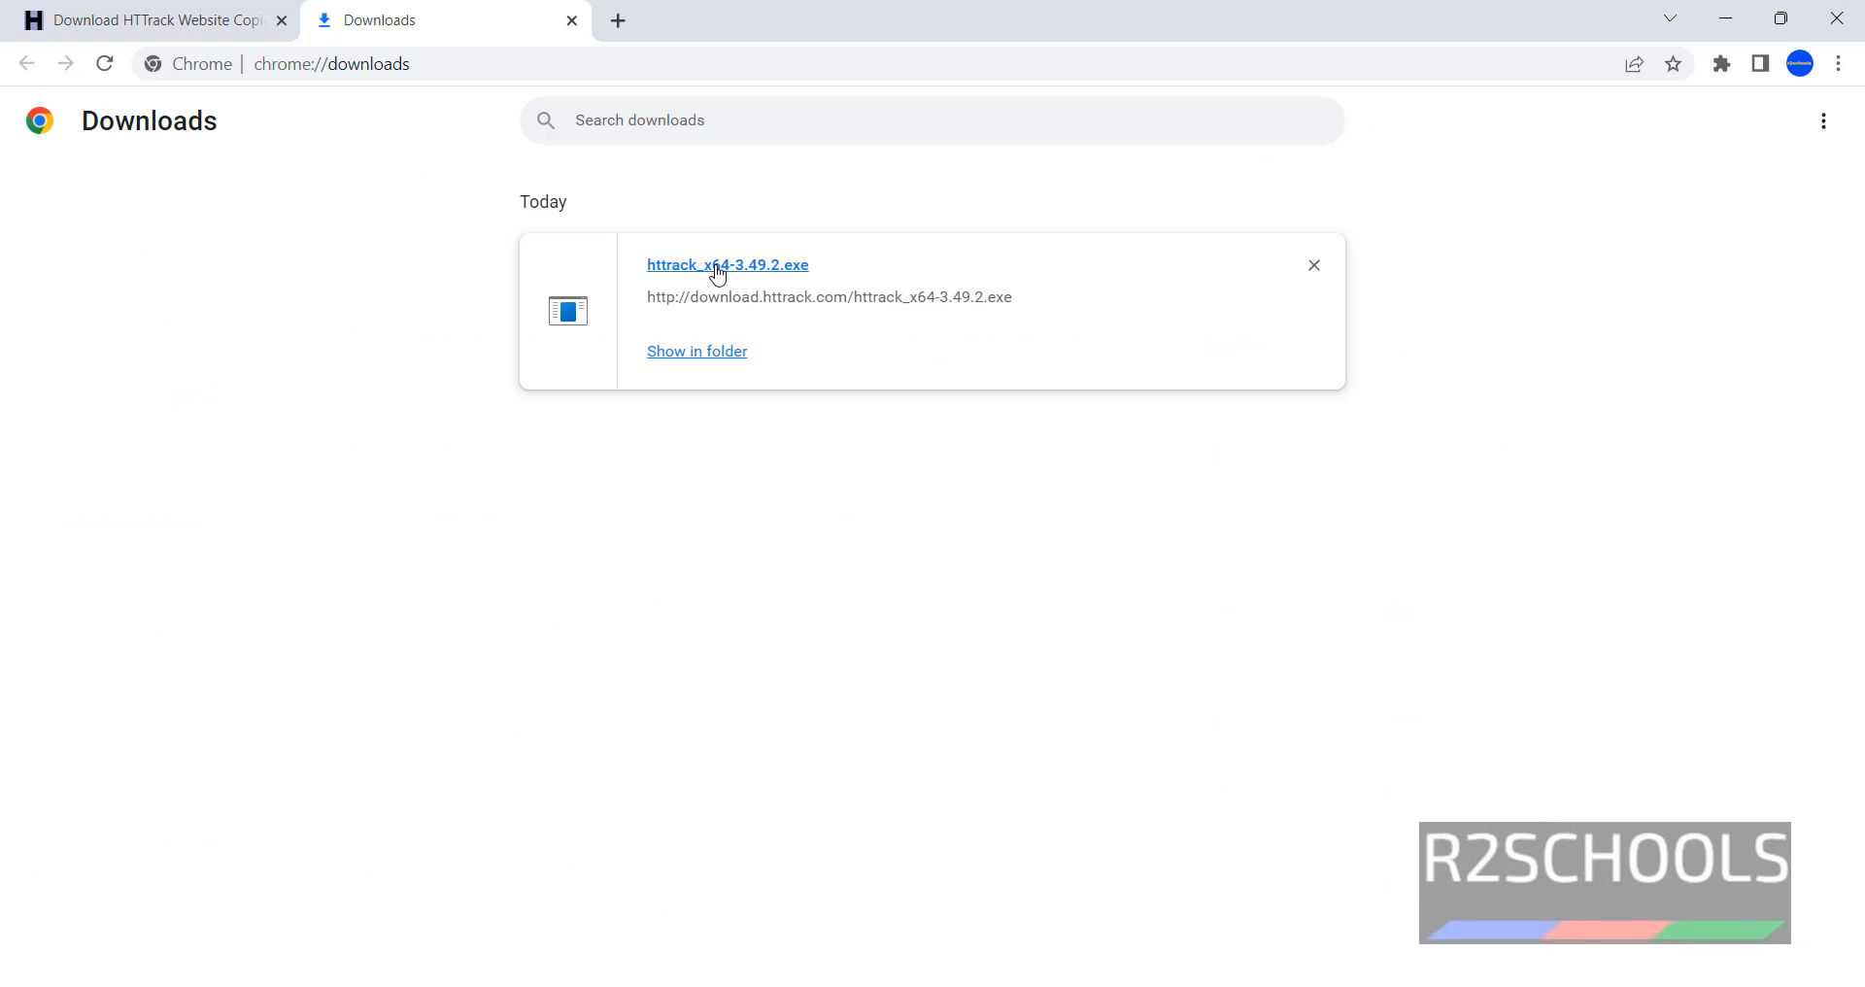
- Run the HTTrack installer and accept the license agreement
left_click(758, 265)
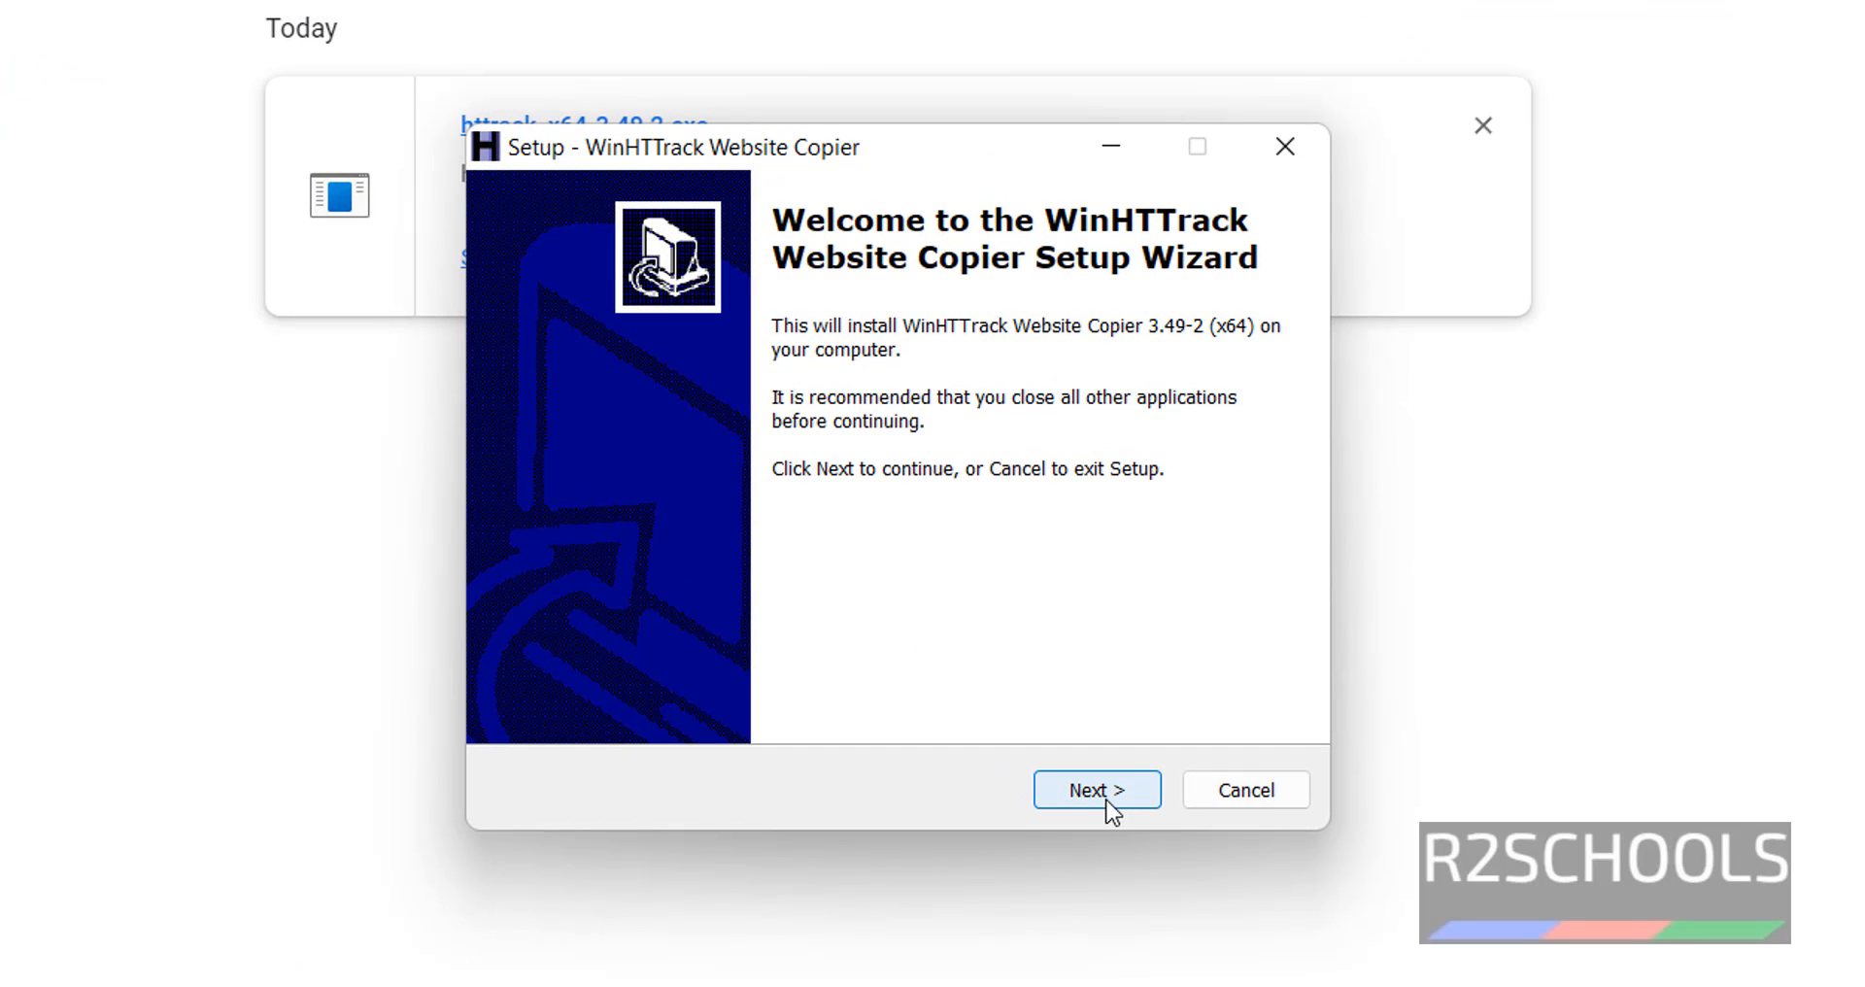
left_click(1096, 789)
left_click(699, 677)
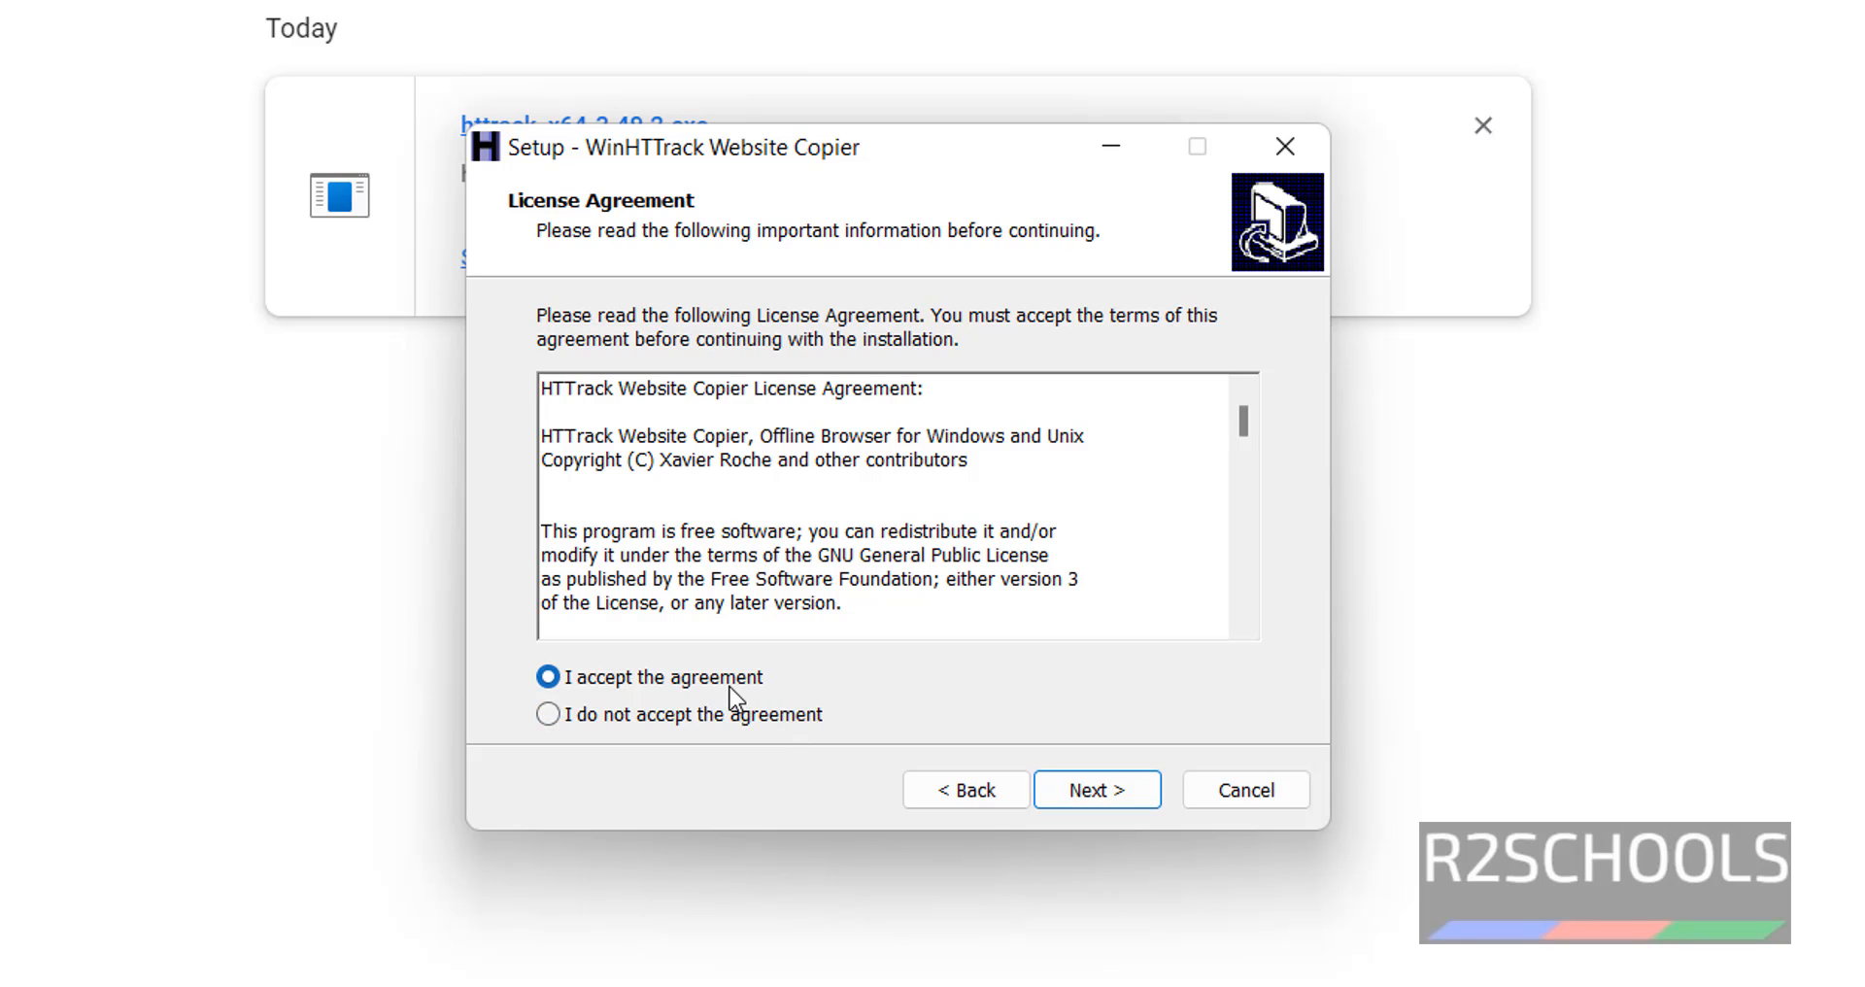
scroll(1059, 459, "down", 3)
scroll(1059, 474, "down", 4)
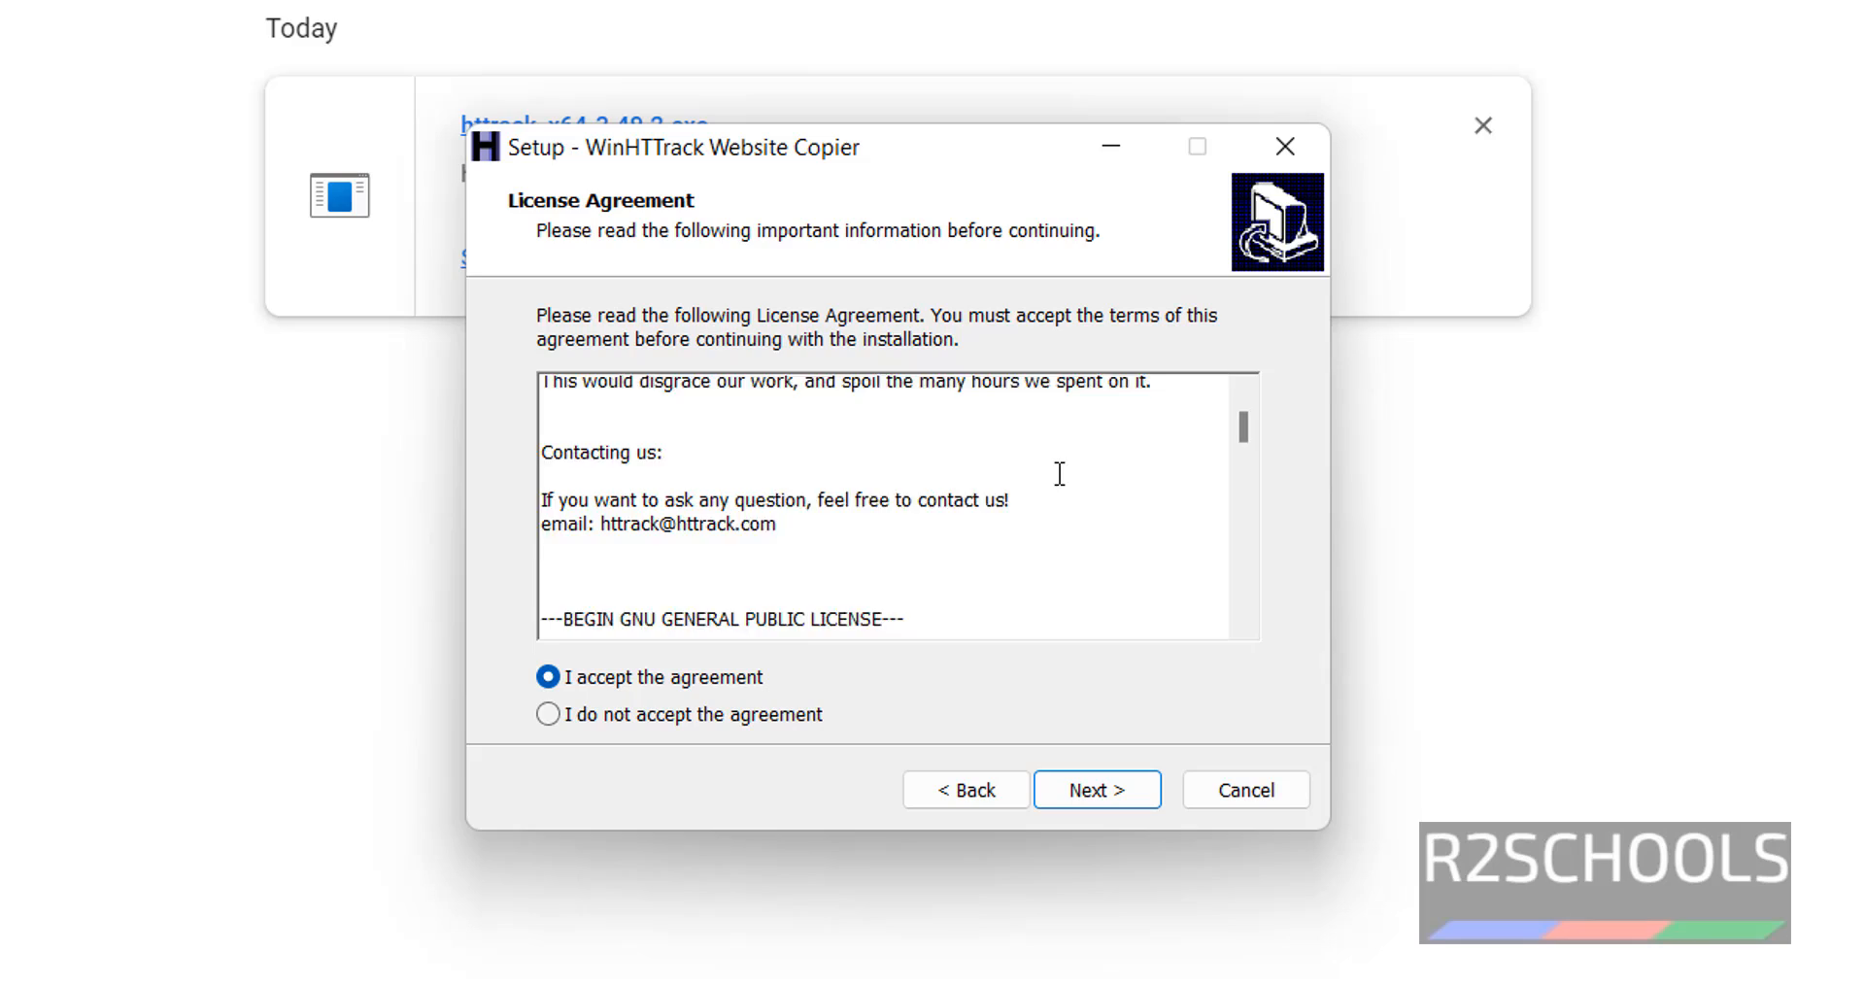
scroll(1059, 473, "down", 5)
scroll(1059, 474, "down", 5)
scroll(1059, 473, "down", 5)
scroll(1166, 467, "down", 5)
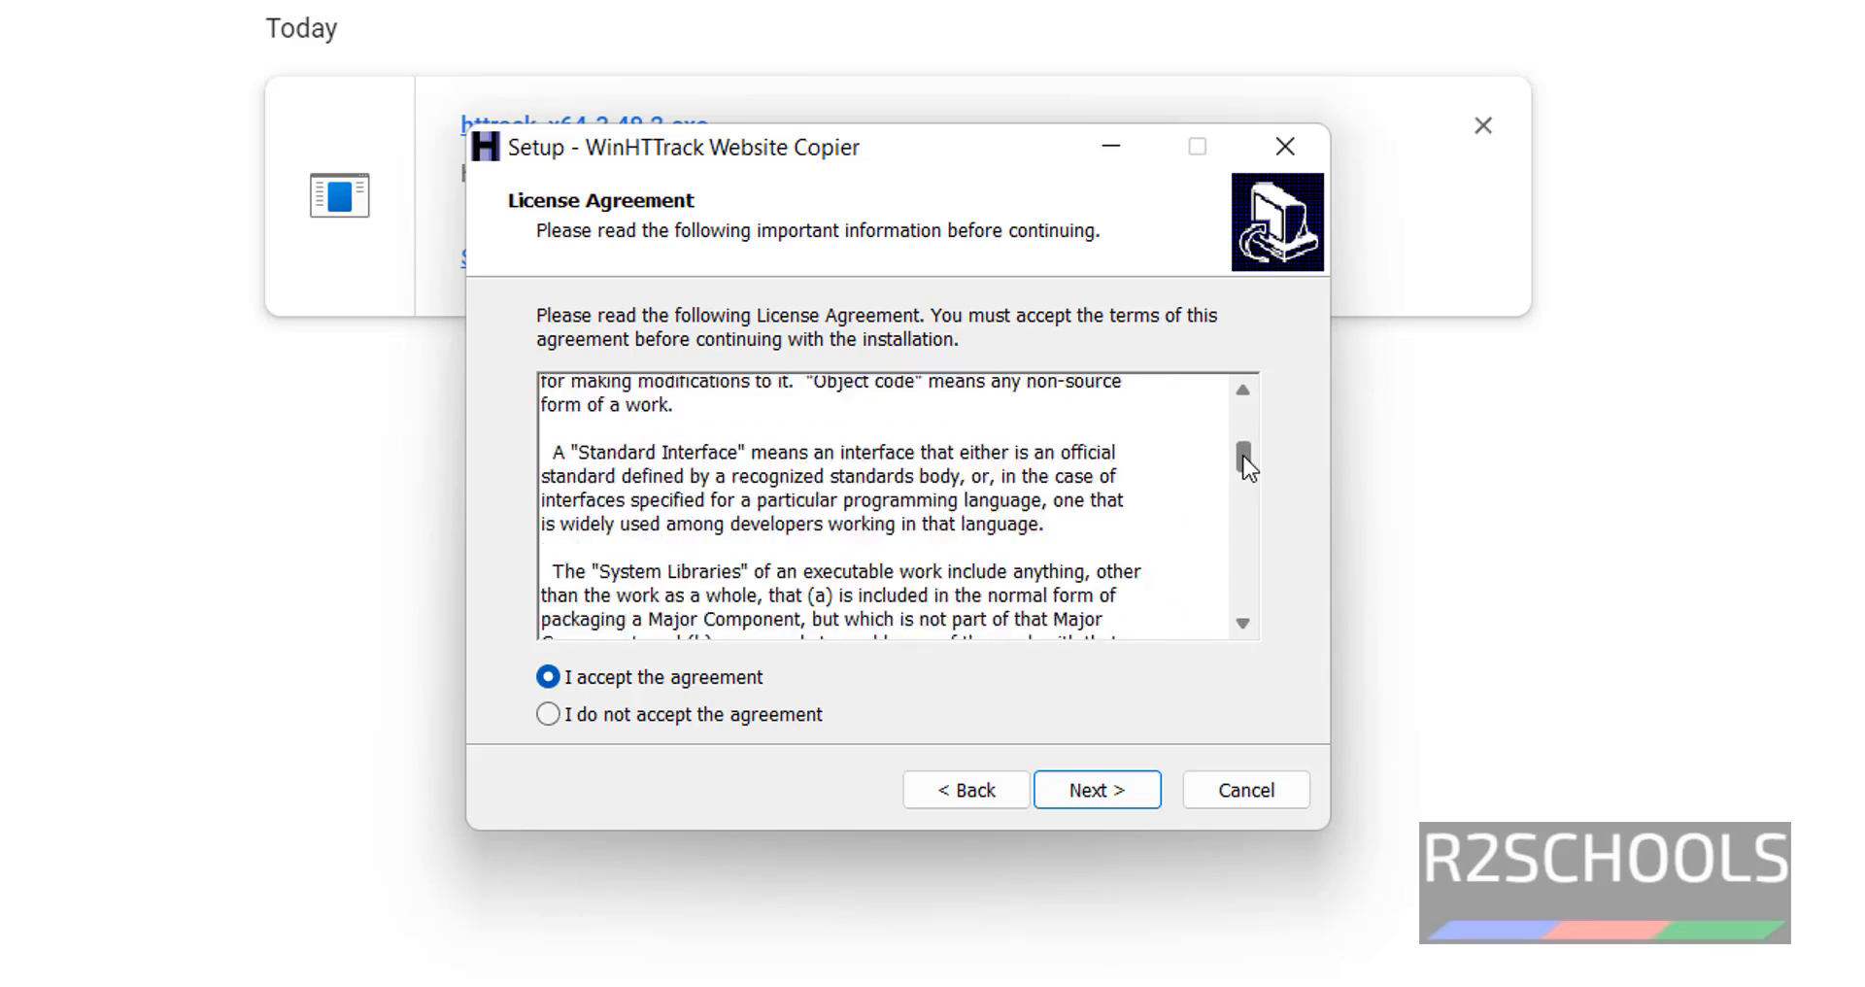
left_click_drag(1246, 463, 1245, 611)
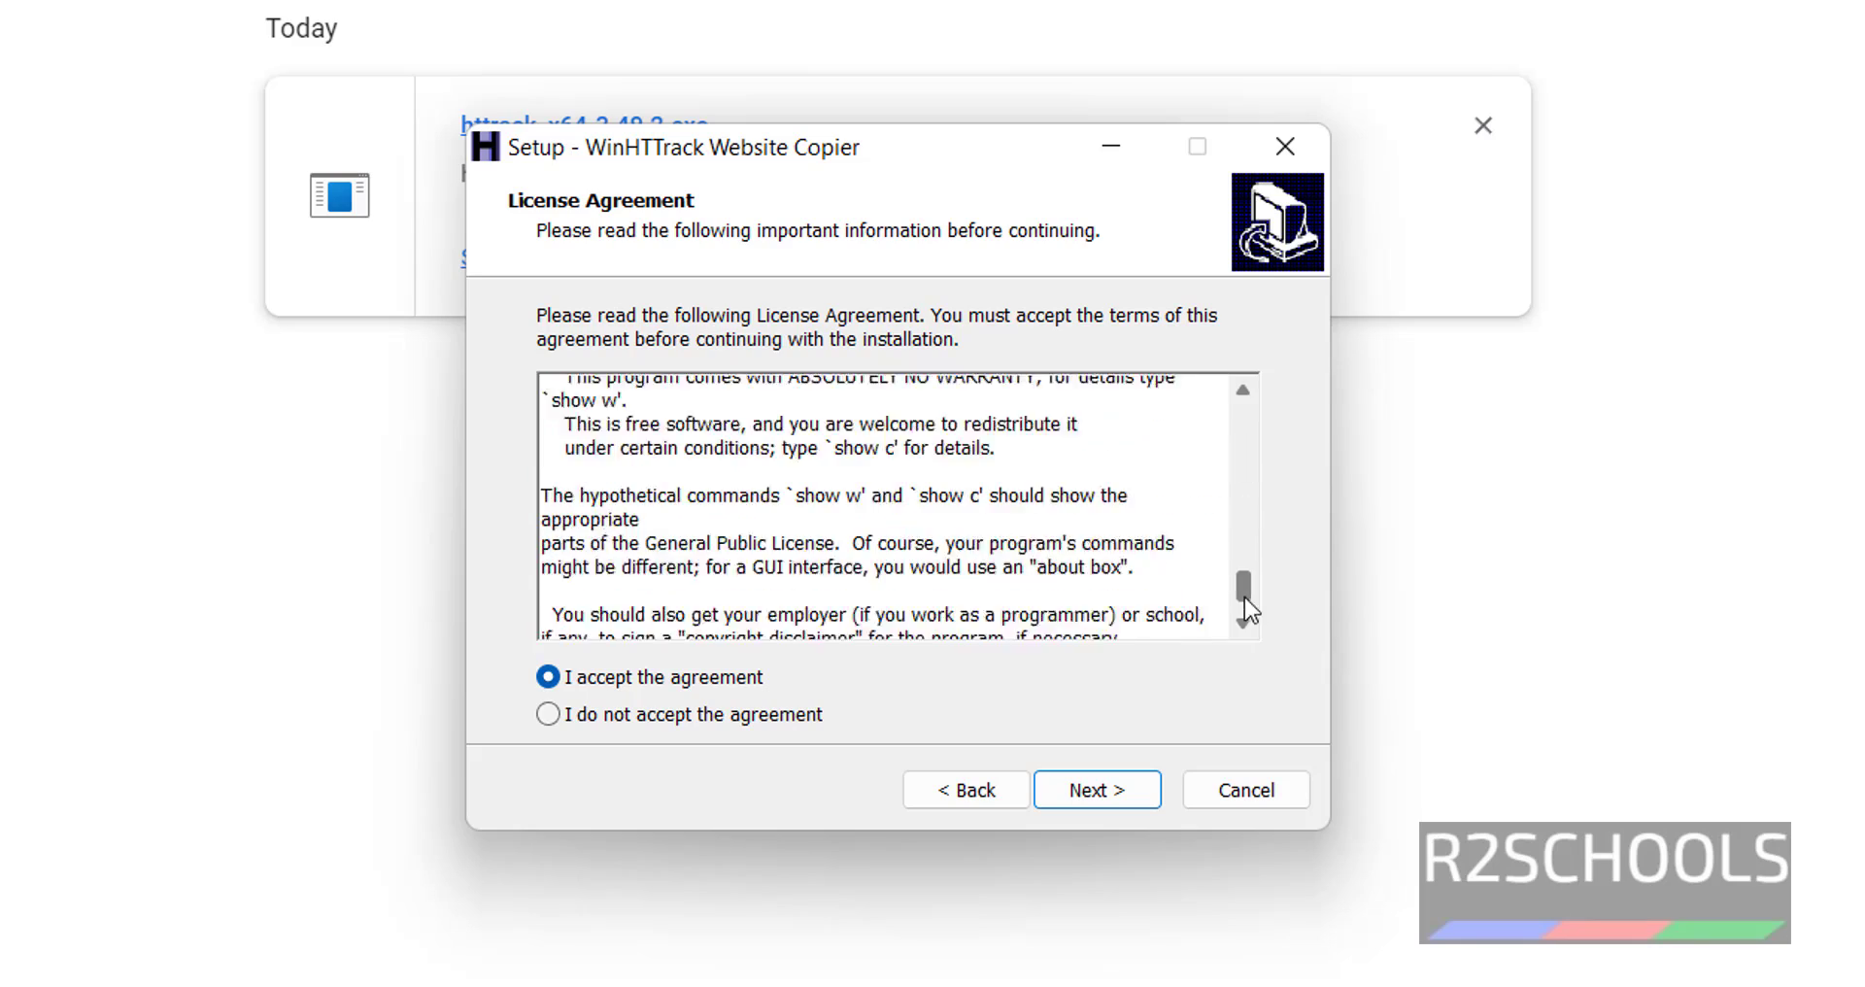
left_click(1115, 794)
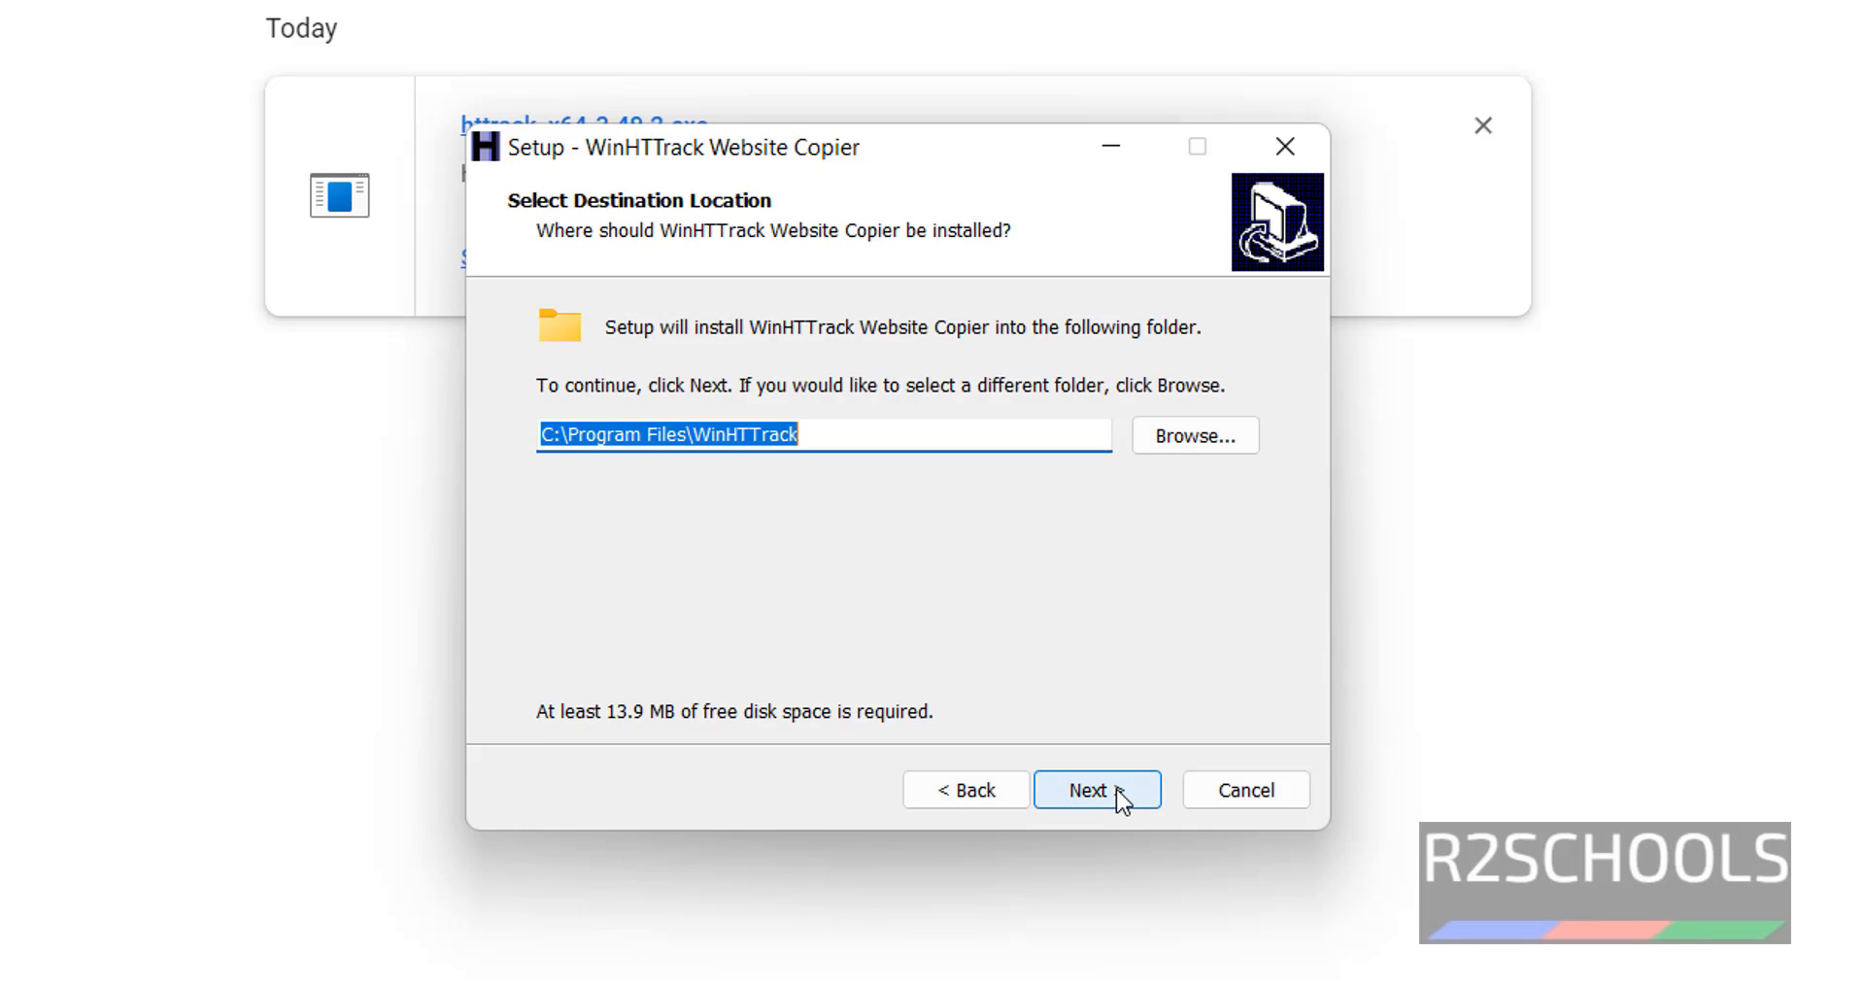
- Keep the default install folder C:\Program Files\WinHTTrack and the Start Menu folder
left_click(880, 434)
left_click_drag(799, 434, 497, 417)
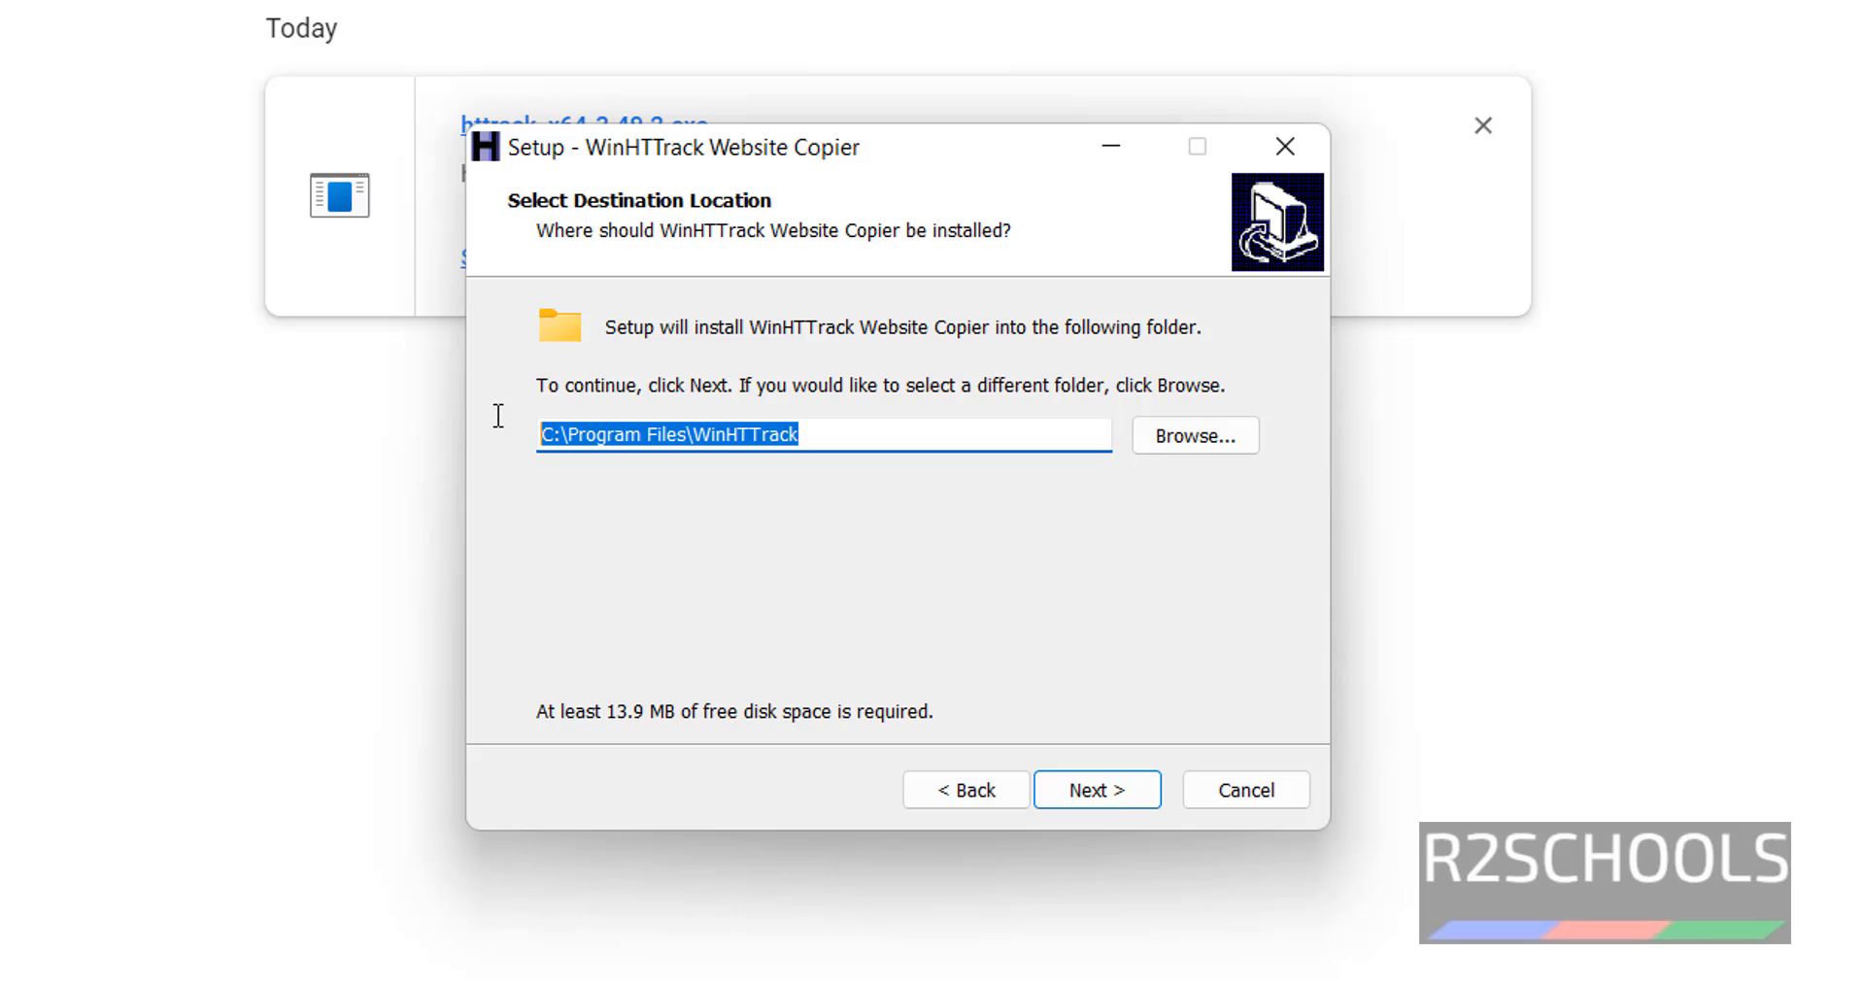
left_click(1096, 789)
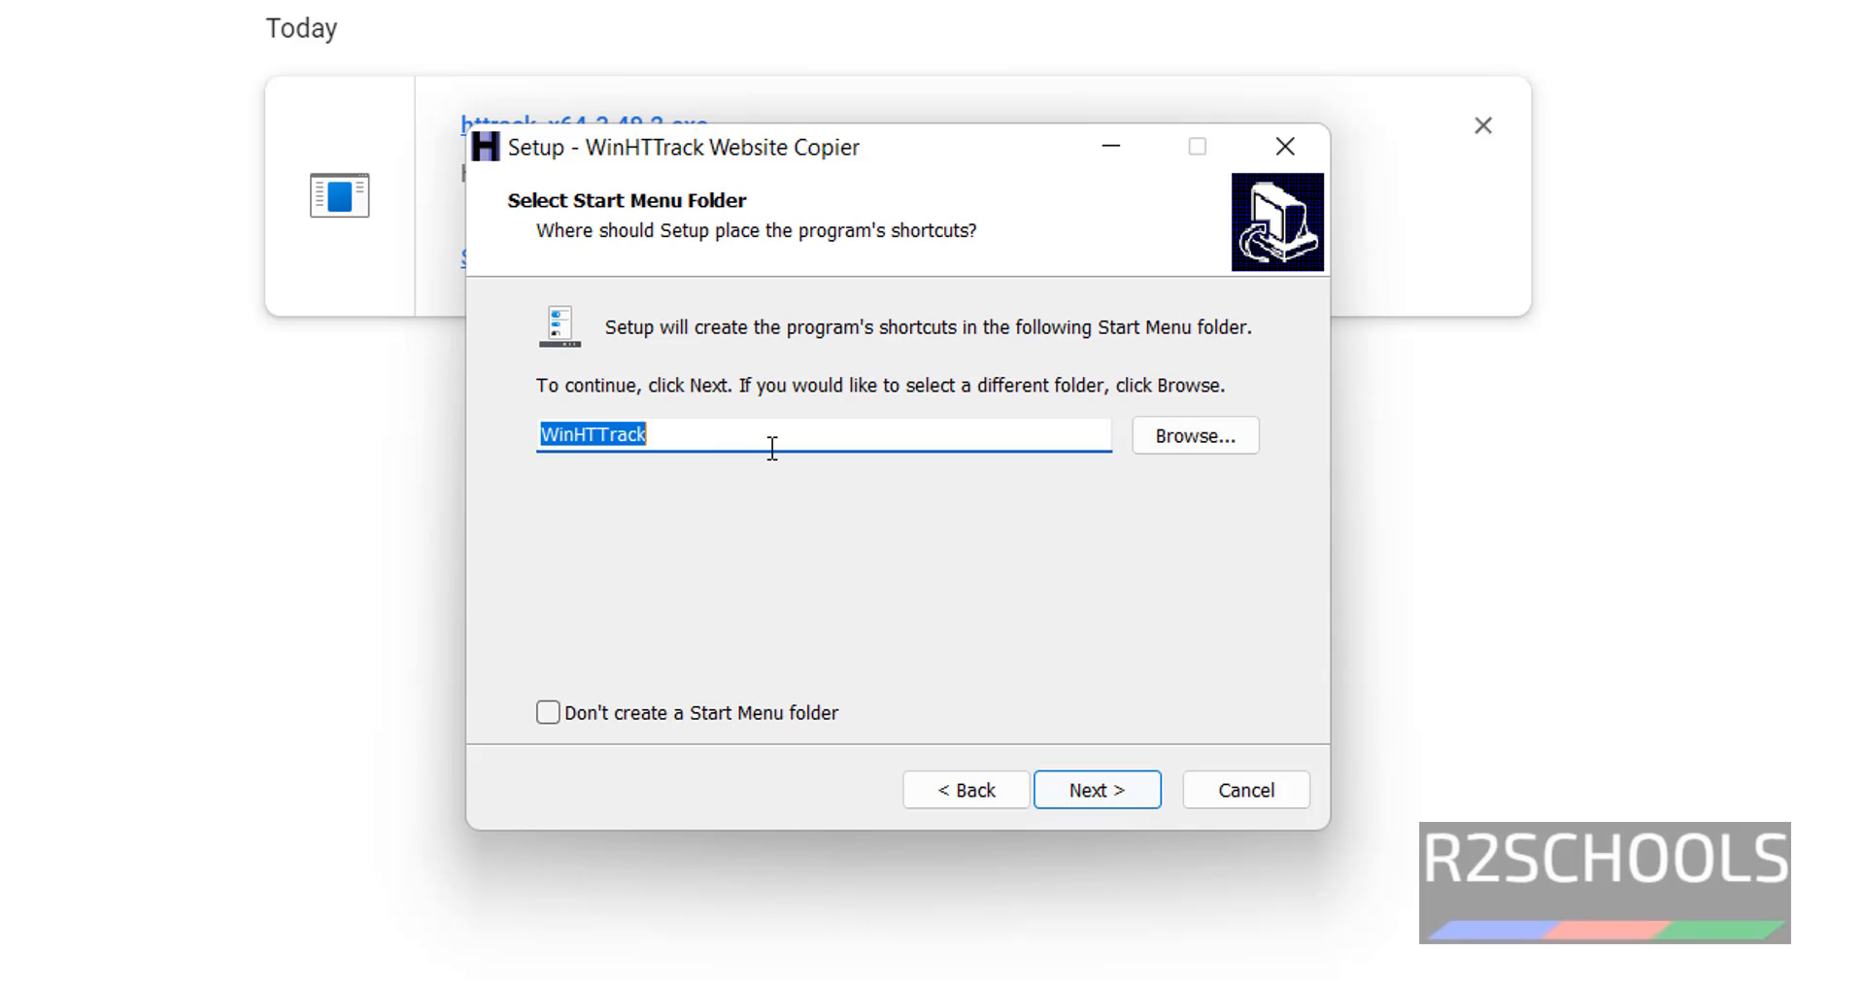
left_click_drag(747, 435, 501, 435)
left_click(1090, 794)
- Leave the quick launch icon off and install WinHTTrack Website Copier
left_click(553, 518)
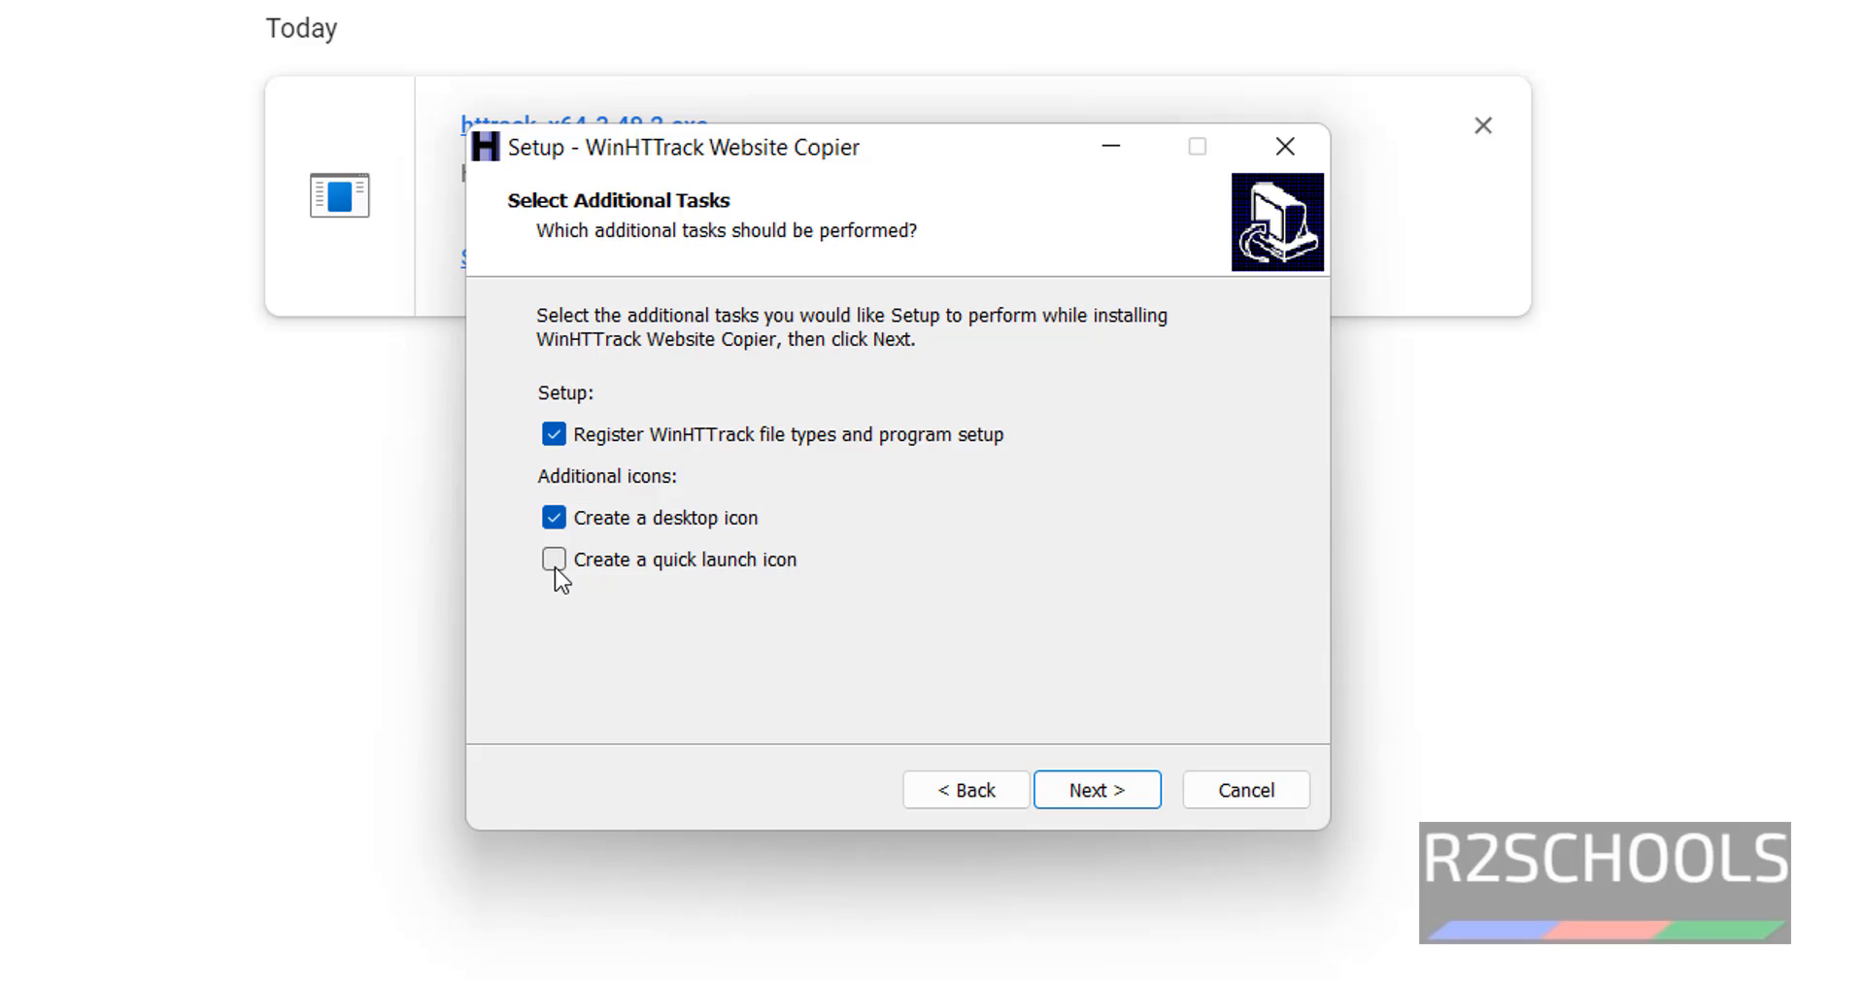
left_click(554, 561)
left_click(556, 561)
left_click(1094, 788)
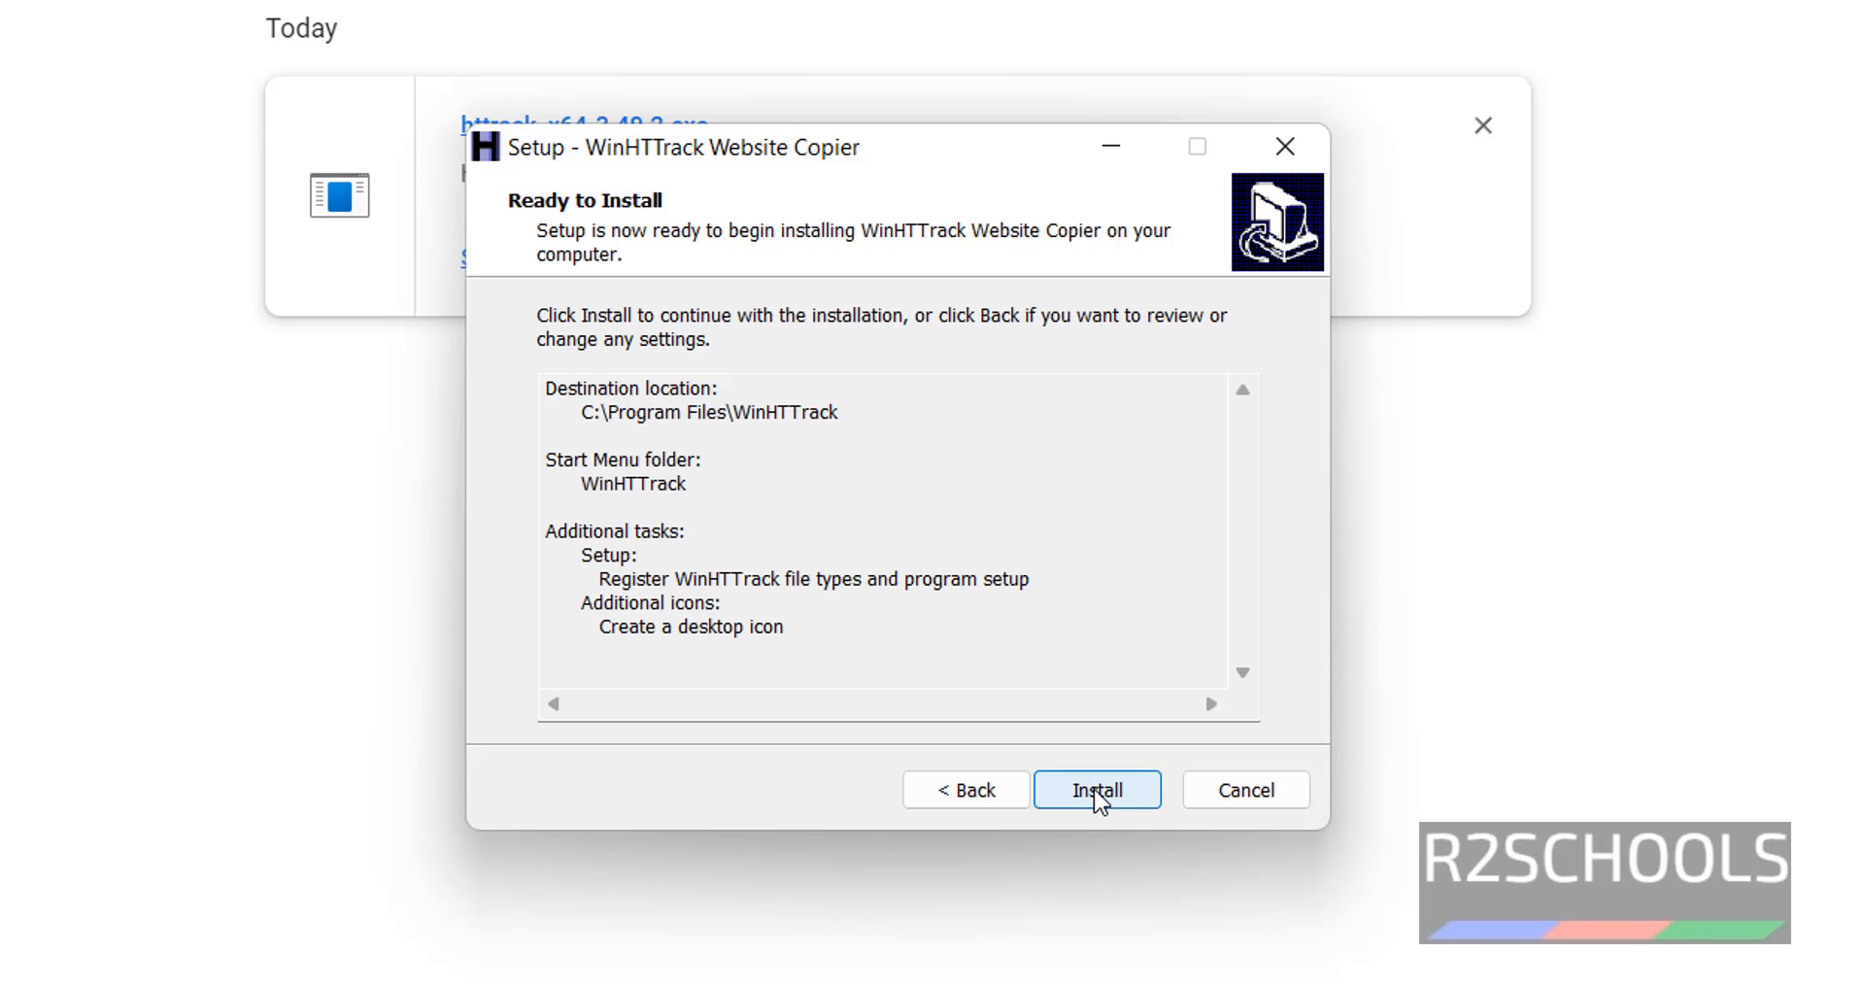
left_click(1094, 788)
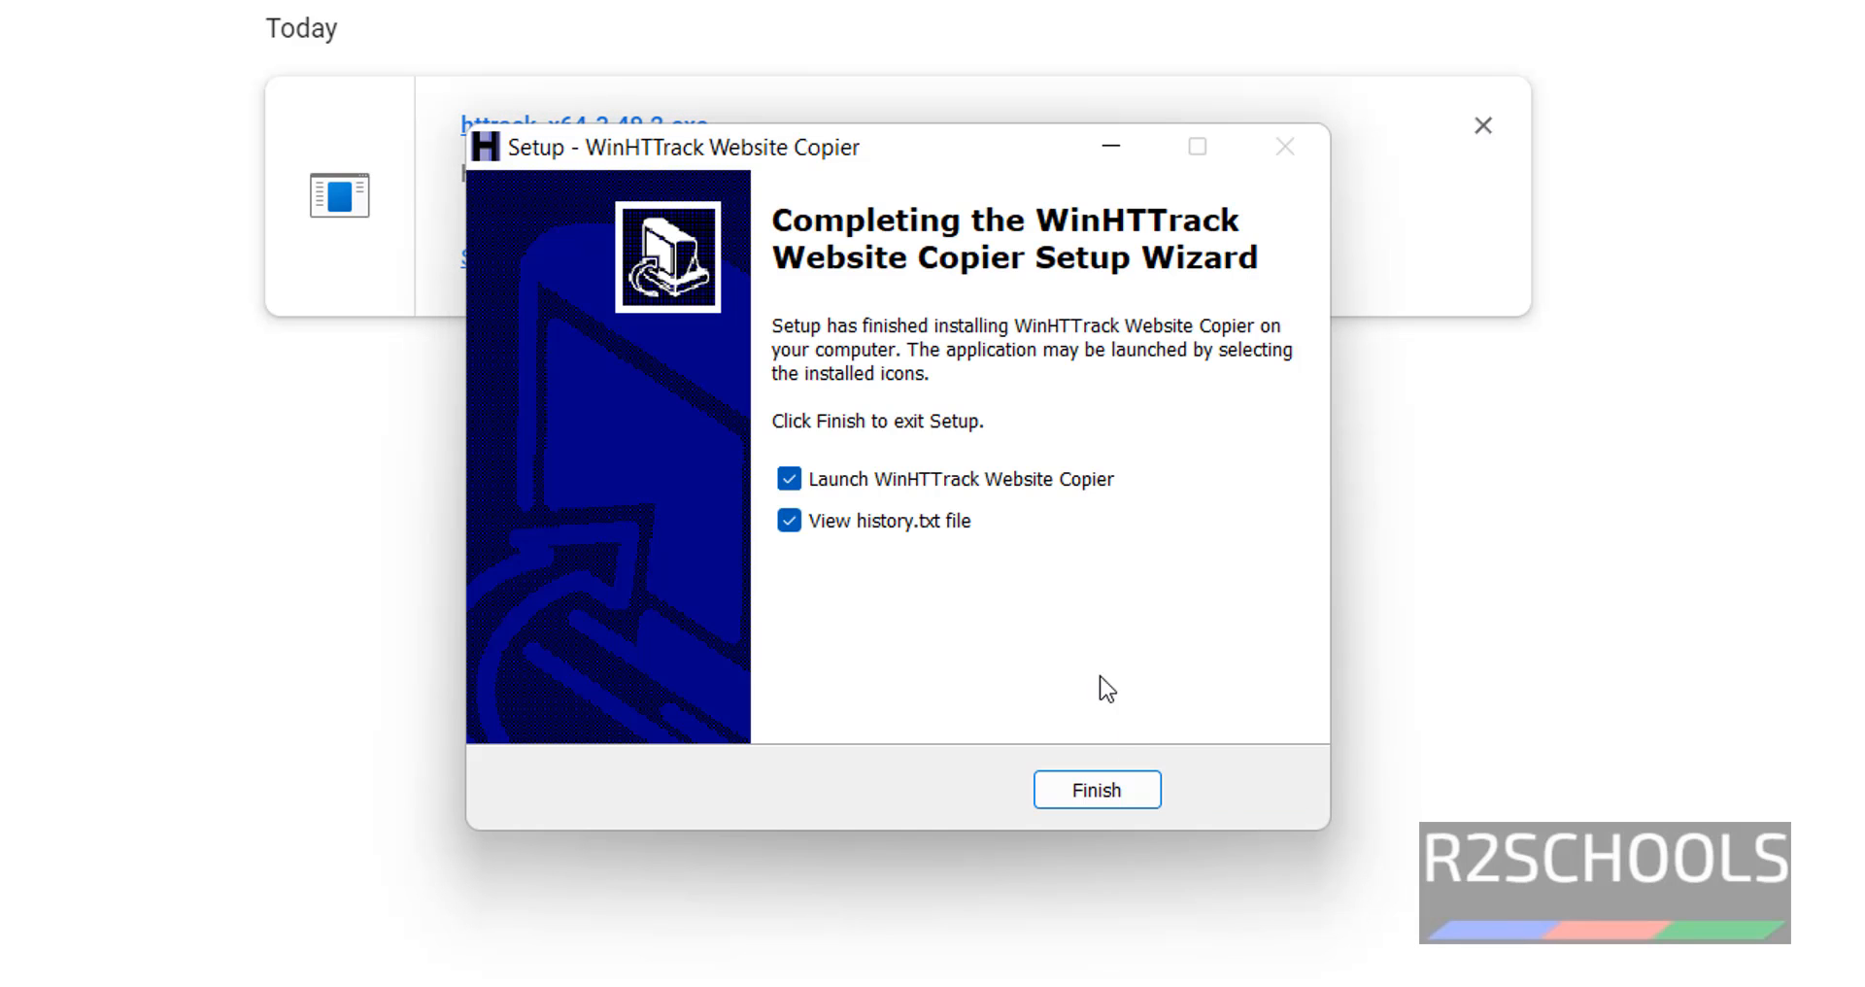
- Turn off 'View history.txt file' and 'Launch WinHTTrack Website Copier' on the final page
left_click(807, 523)
left_click(789, 478)
- Finish setup, launch WinHTTrack from its desktop shortcut and keep English in the About dialog
left_click(1088, 788)
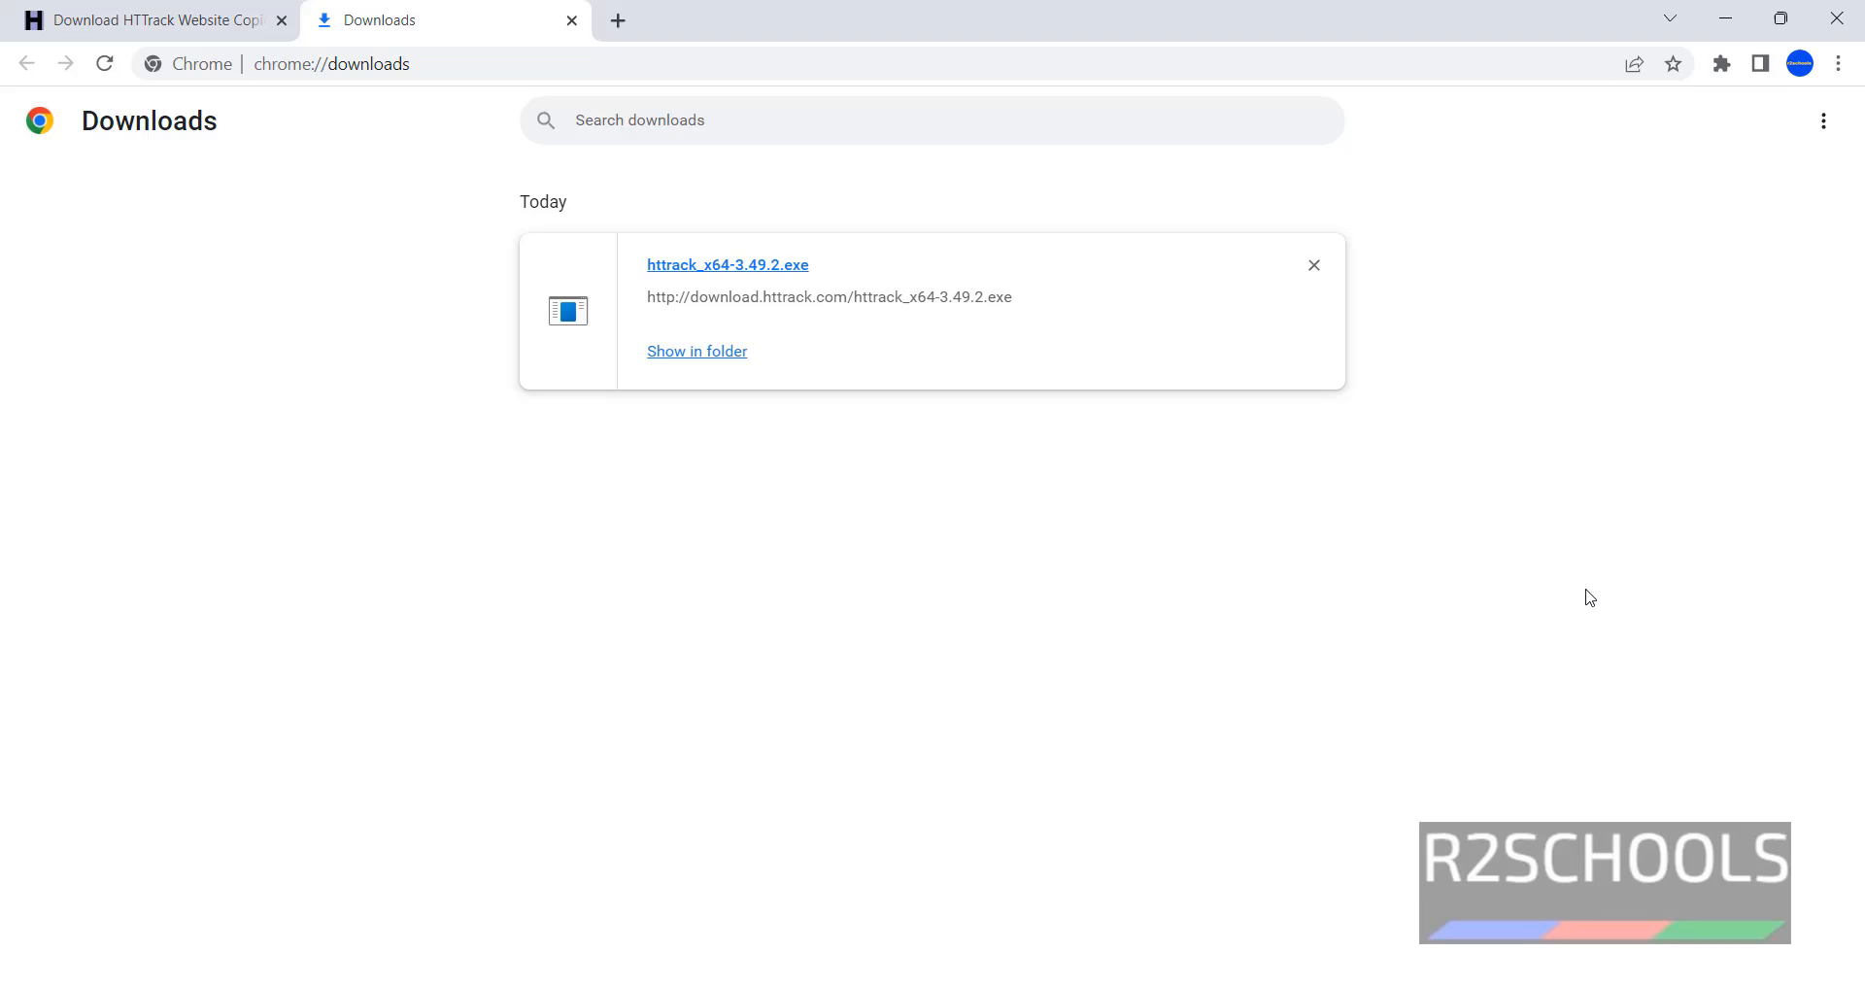
key("super+d")
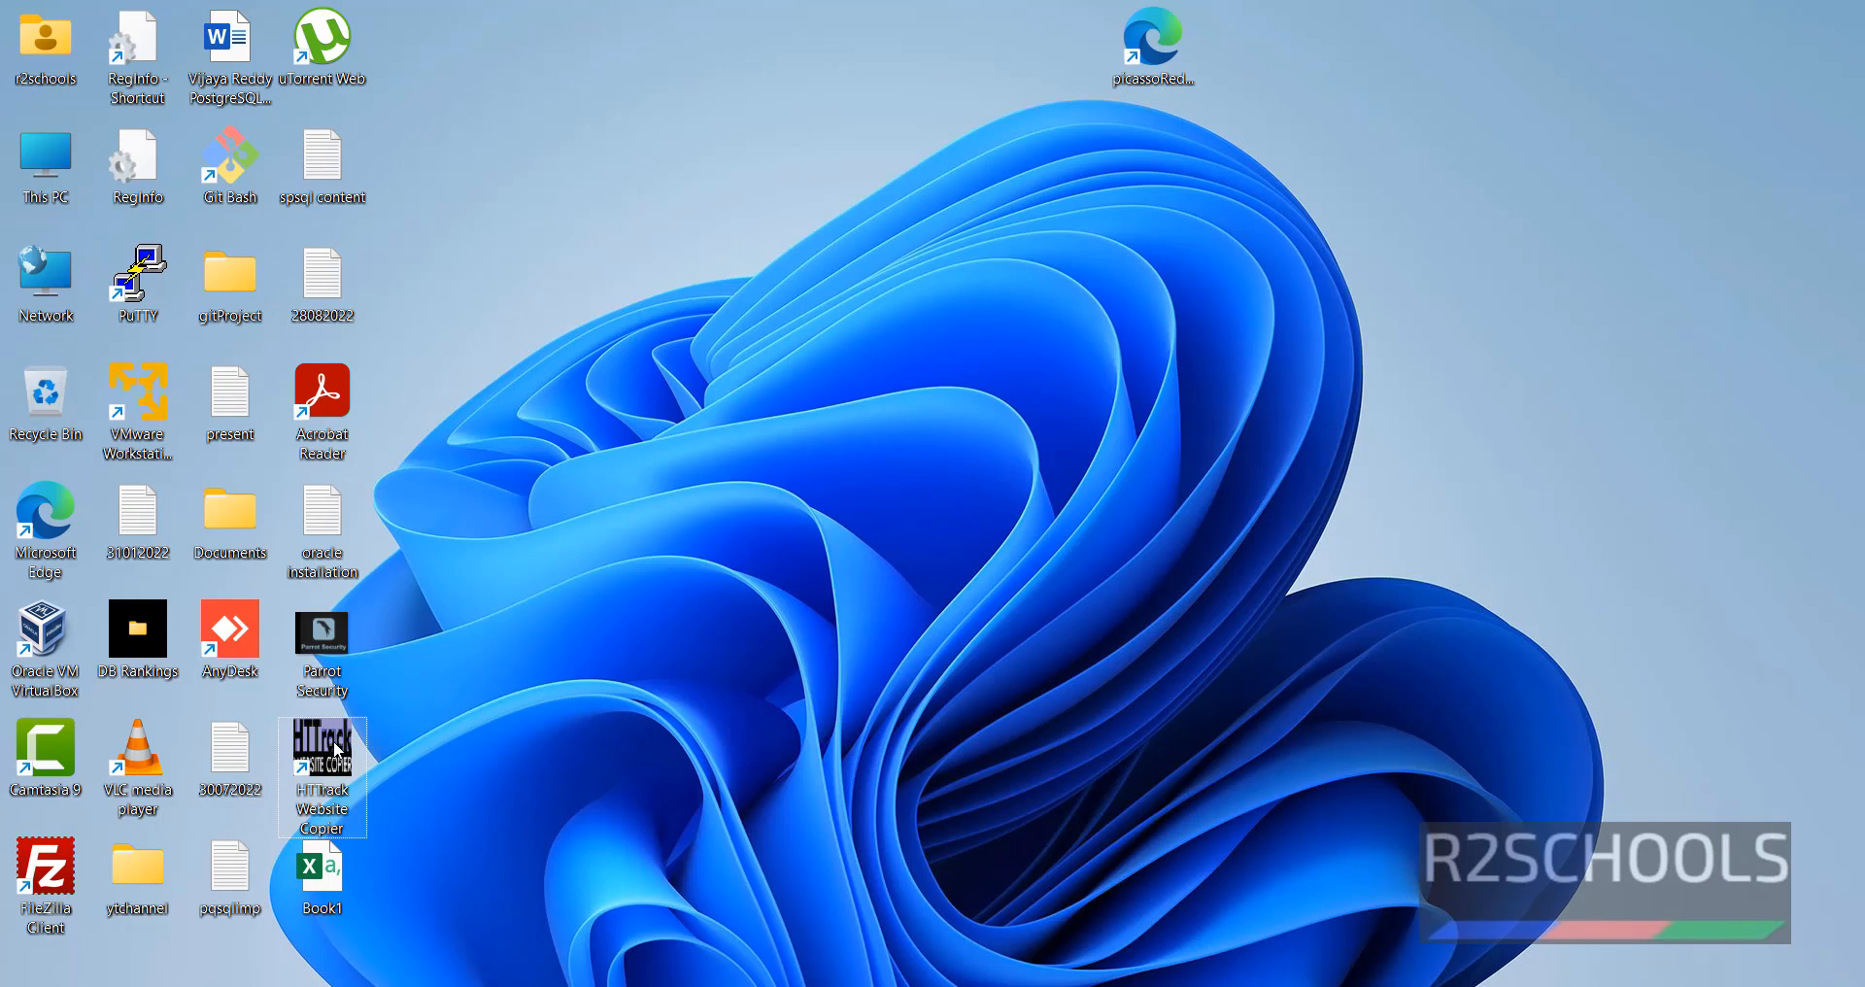
left_click(334, 739)
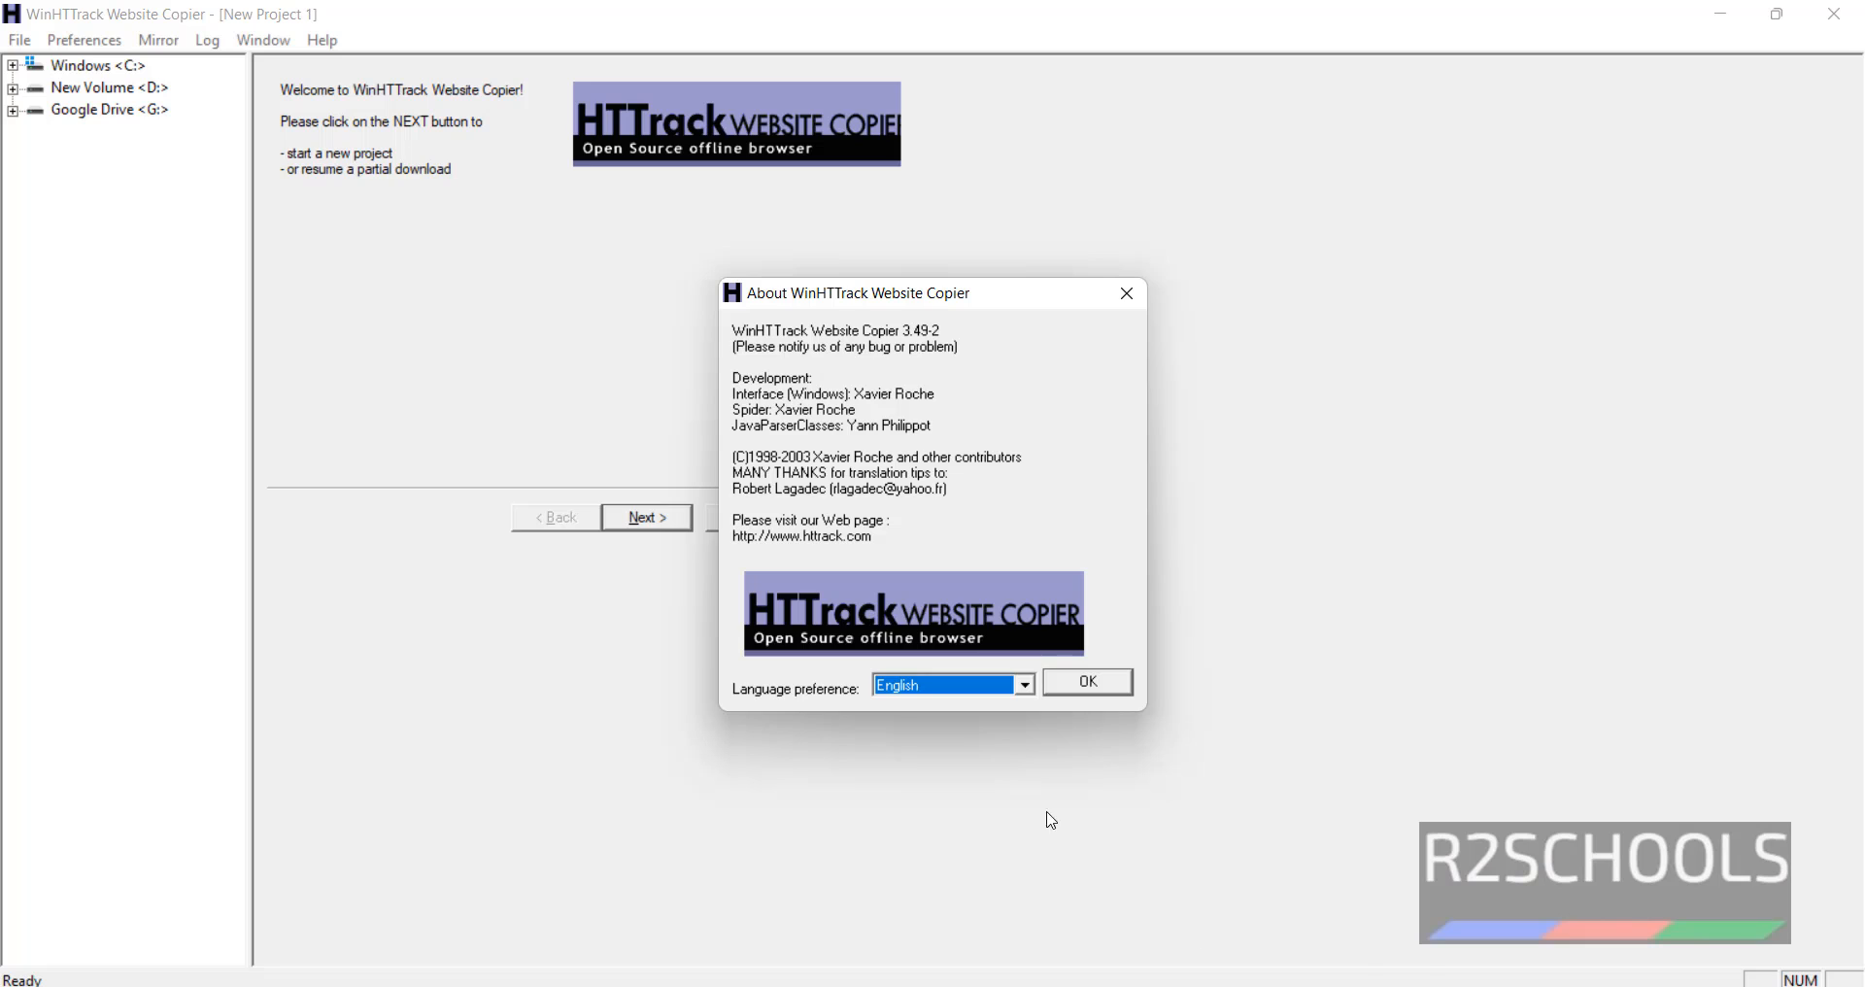
left_click(925, 686)
left_click(1087, 681)
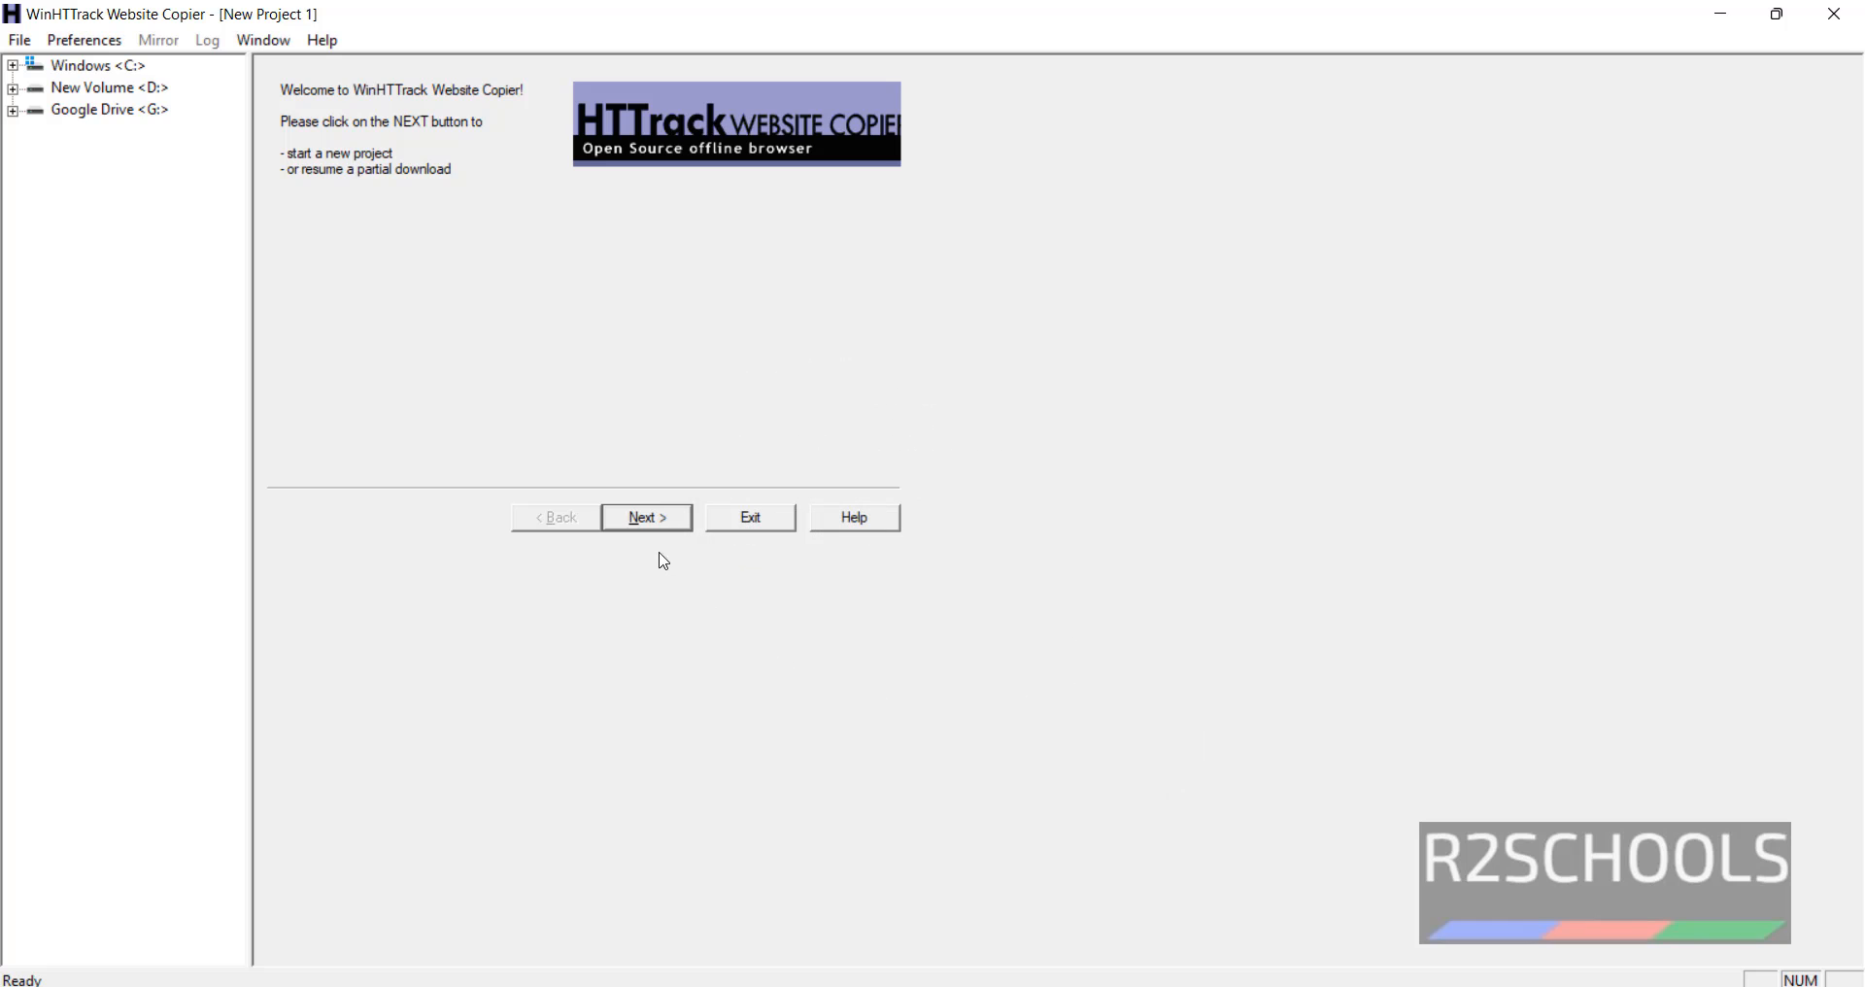
- Create a new project named Test with base path C:\My Web Sites and continue
left_click(662, 523)
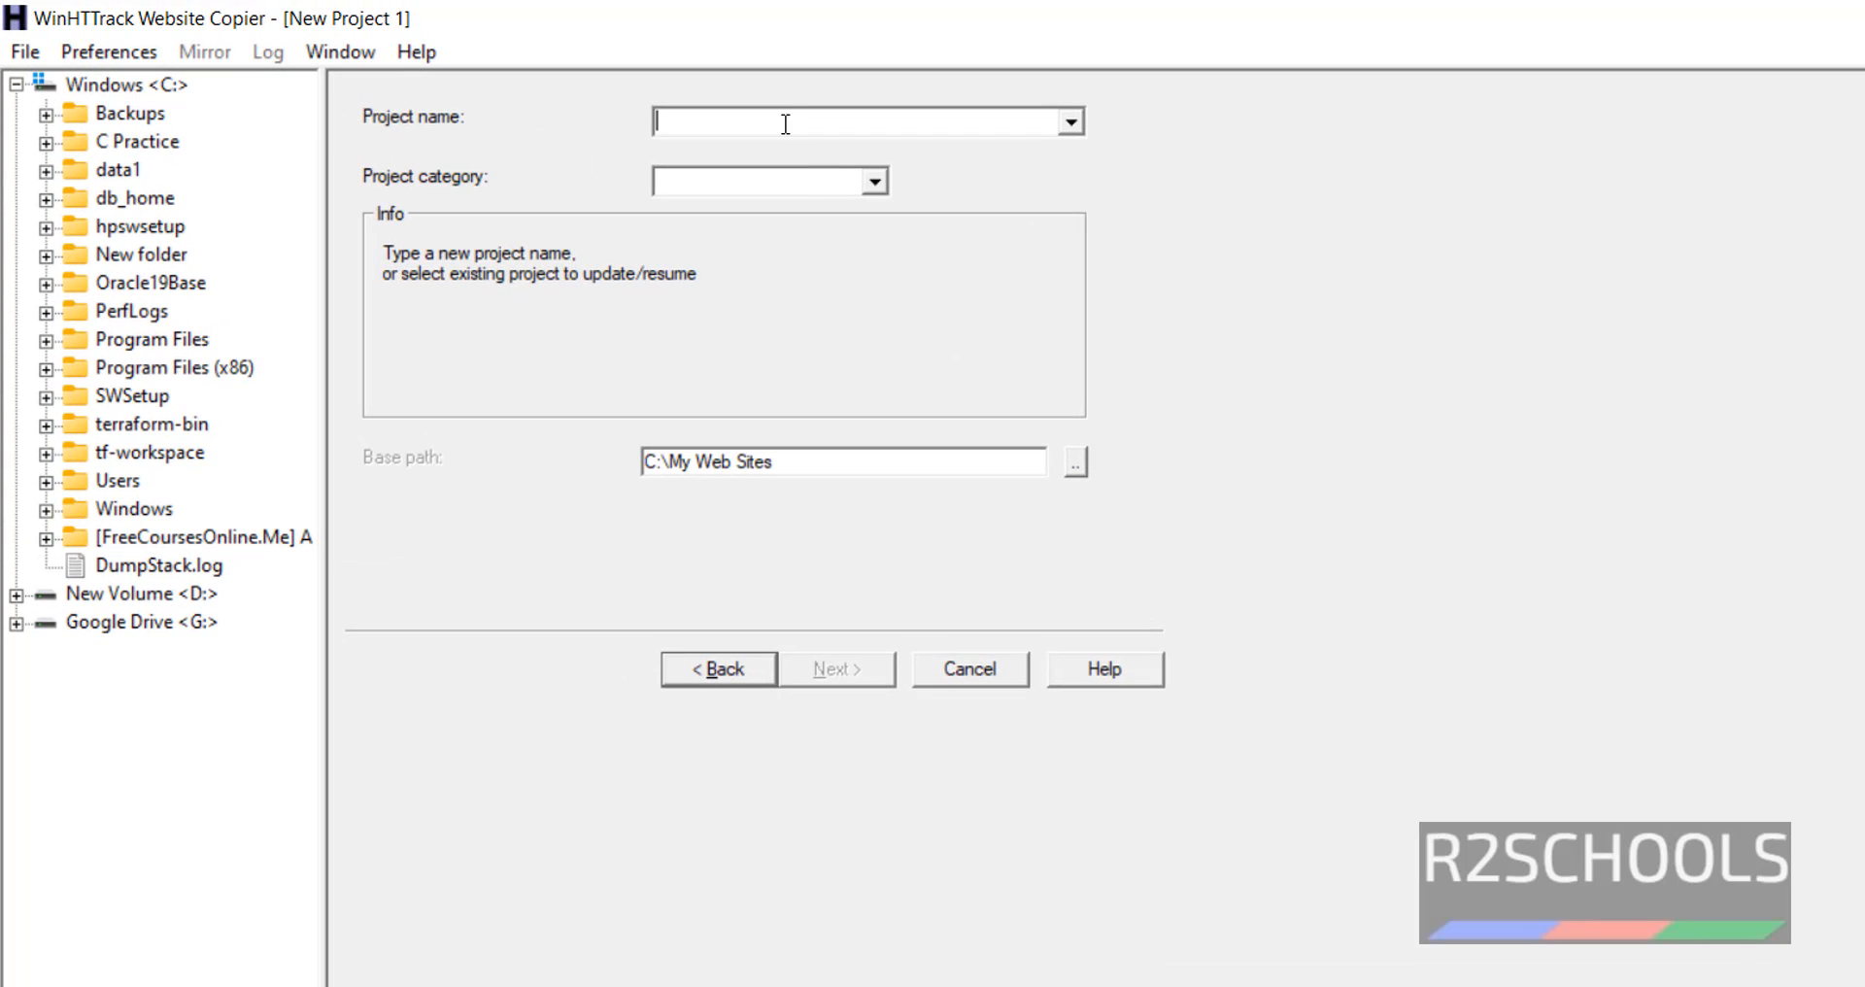
type("Test")
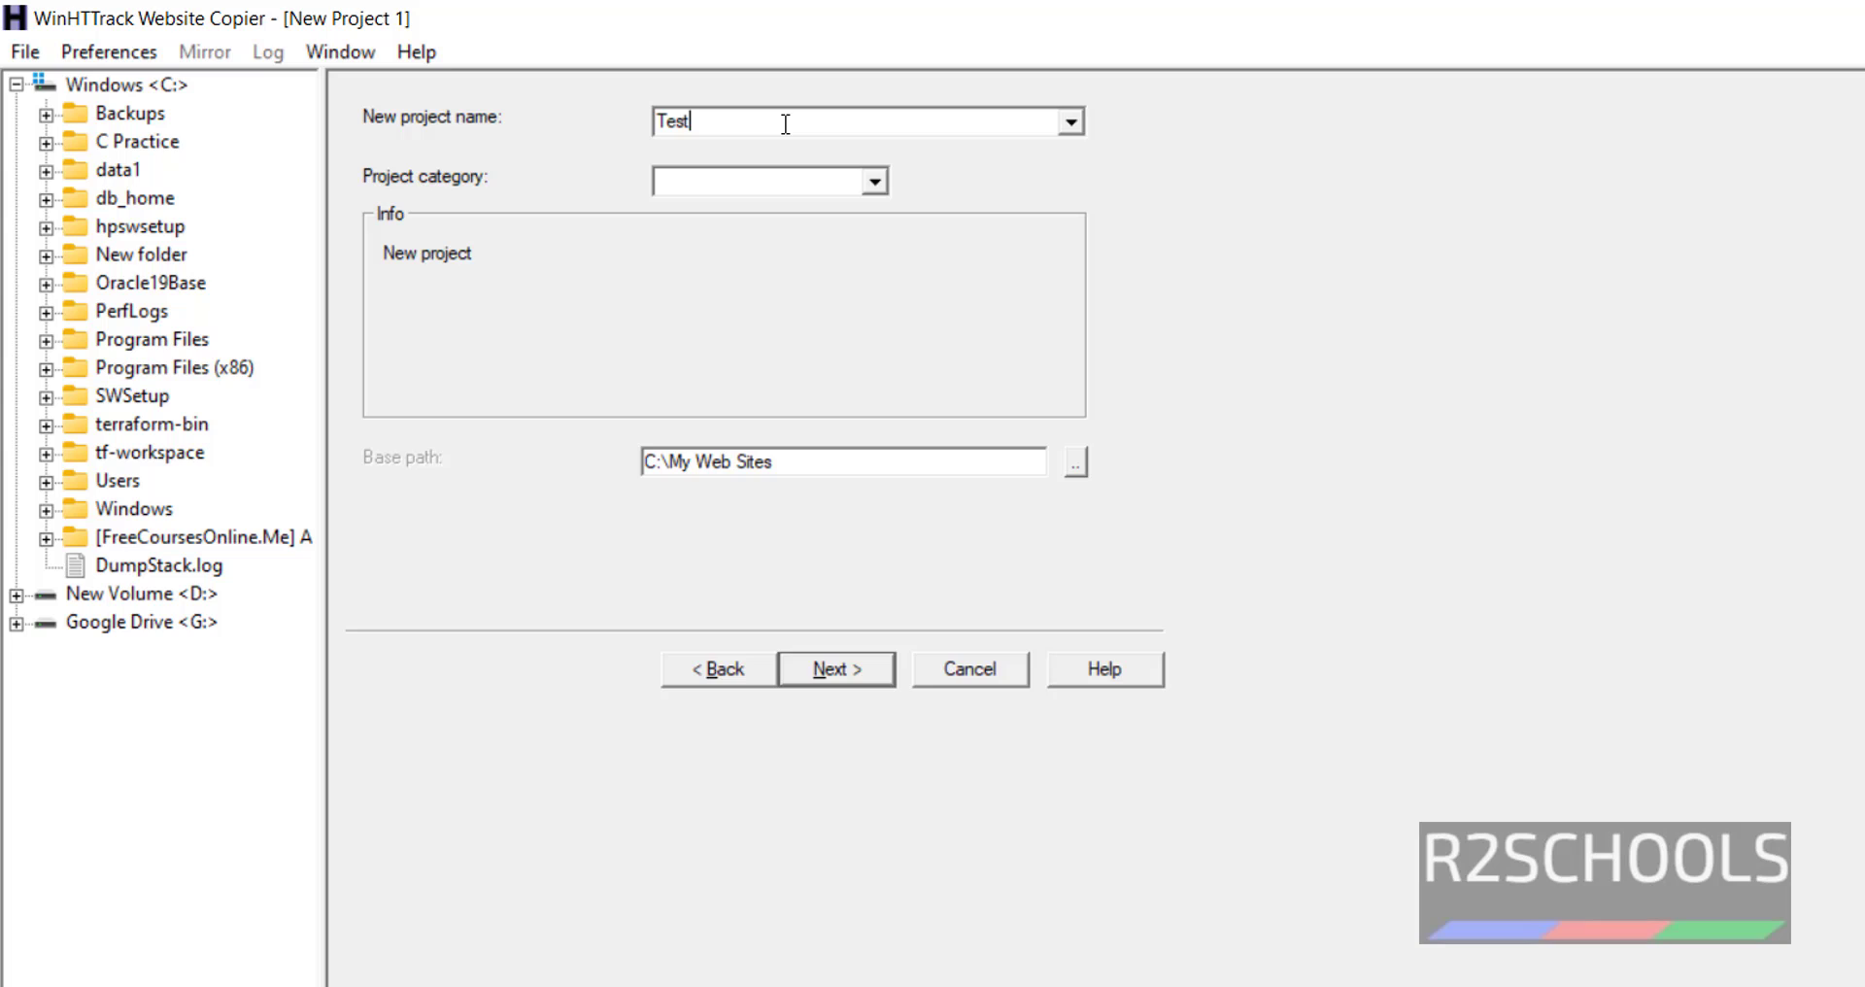
left_click(877, 182)
left_click(766, 462)
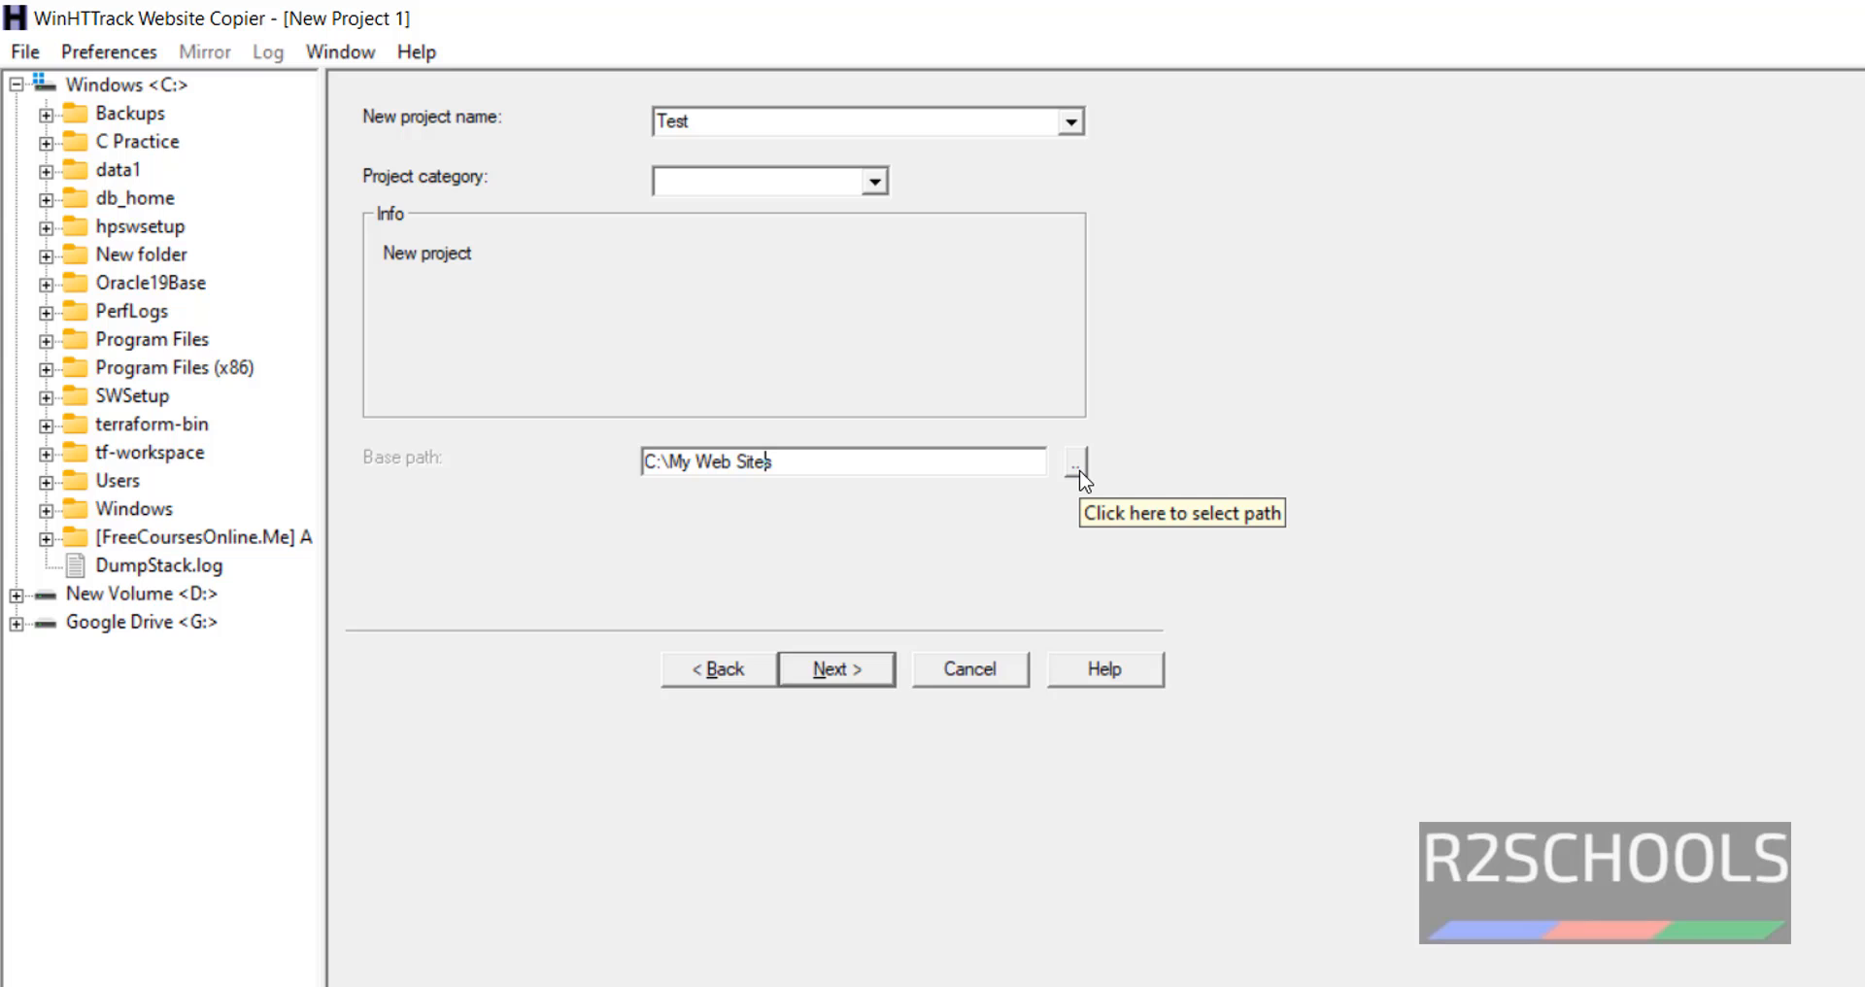
left_click(826, 667)
left_click(609, 370)
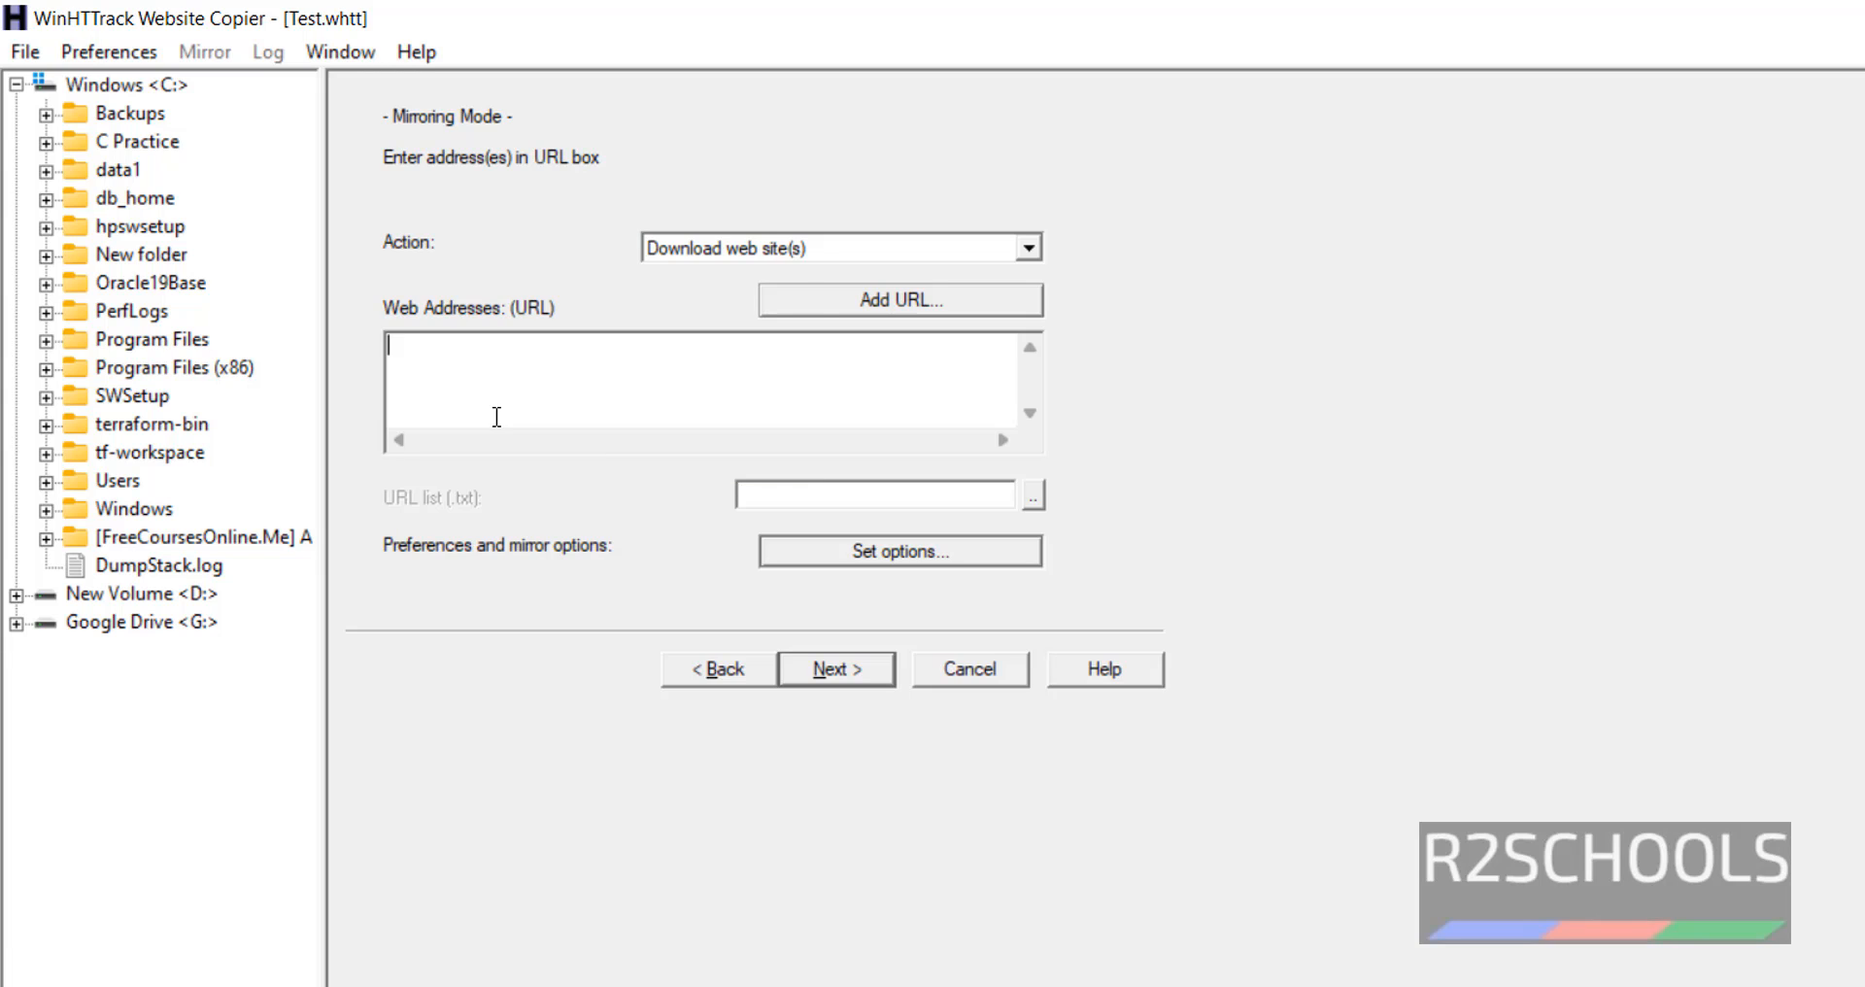
type("www")
type("ific")
type("hacker.")
type("com")
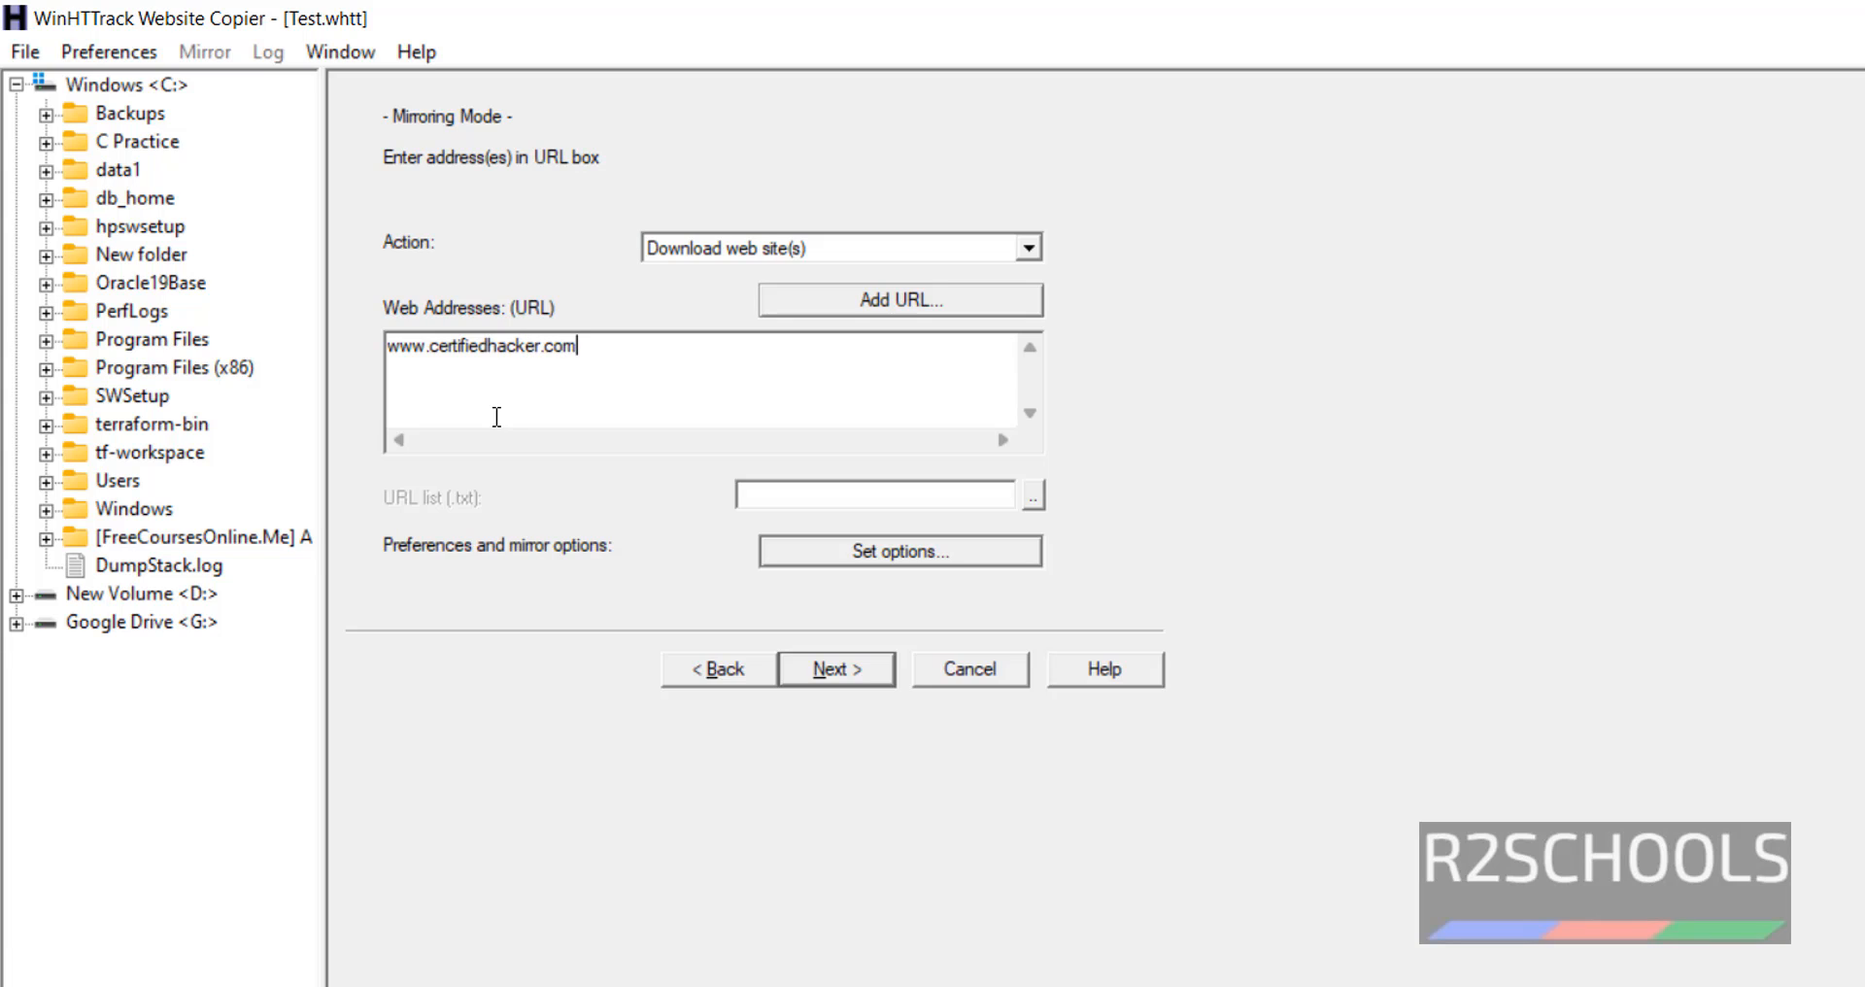
- Review the Log and Scan Rules options, leaving the image file types unchecked
left_click(899, 549)
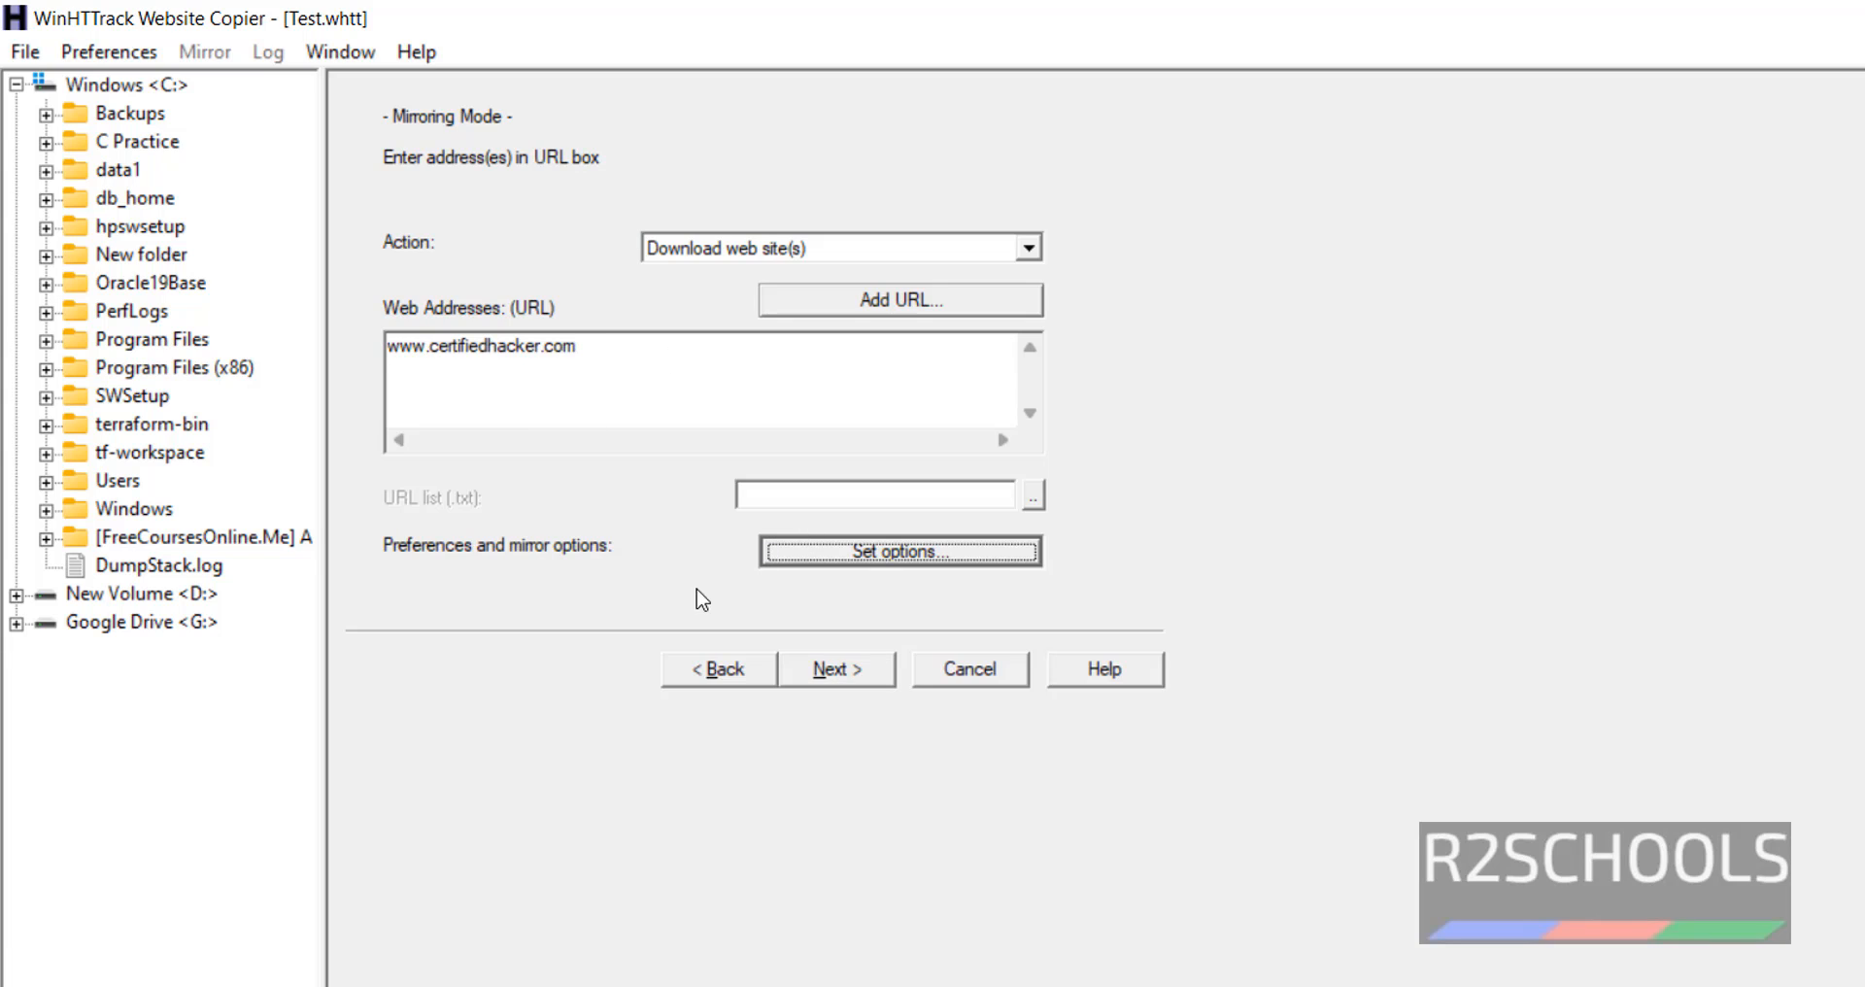
left_click(933, 553)
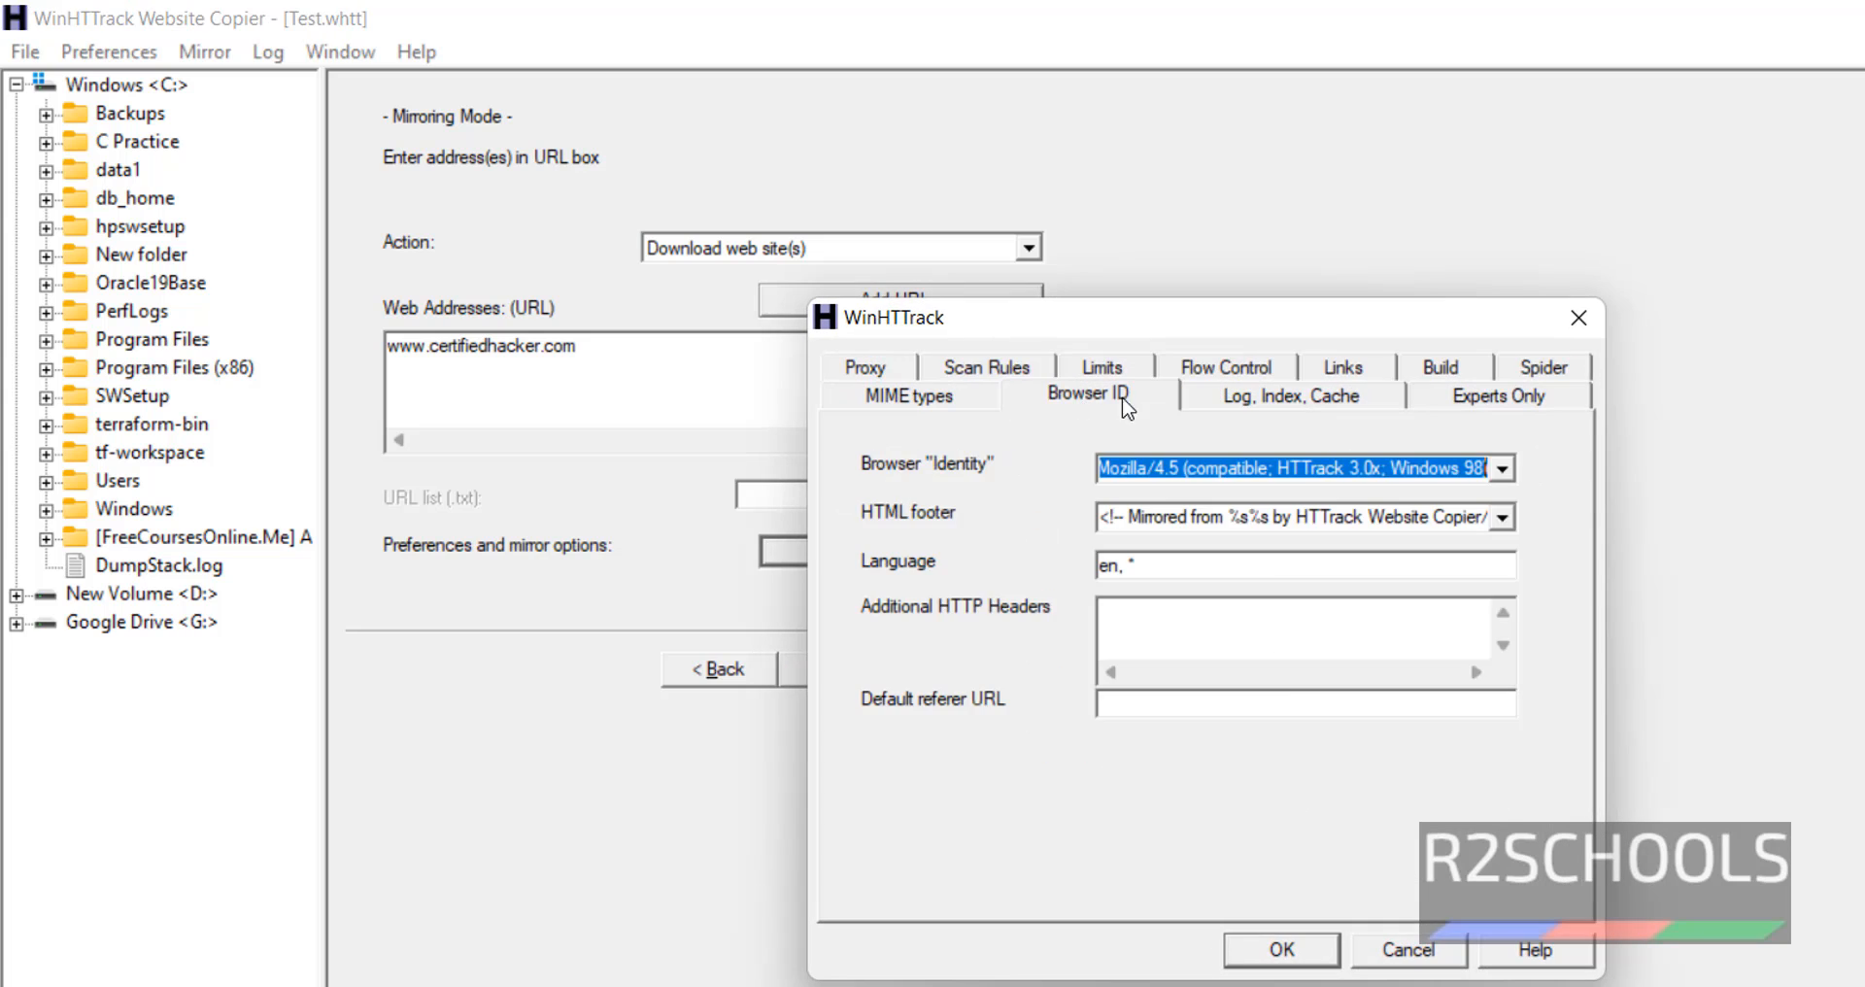
left_click(1250, 401)
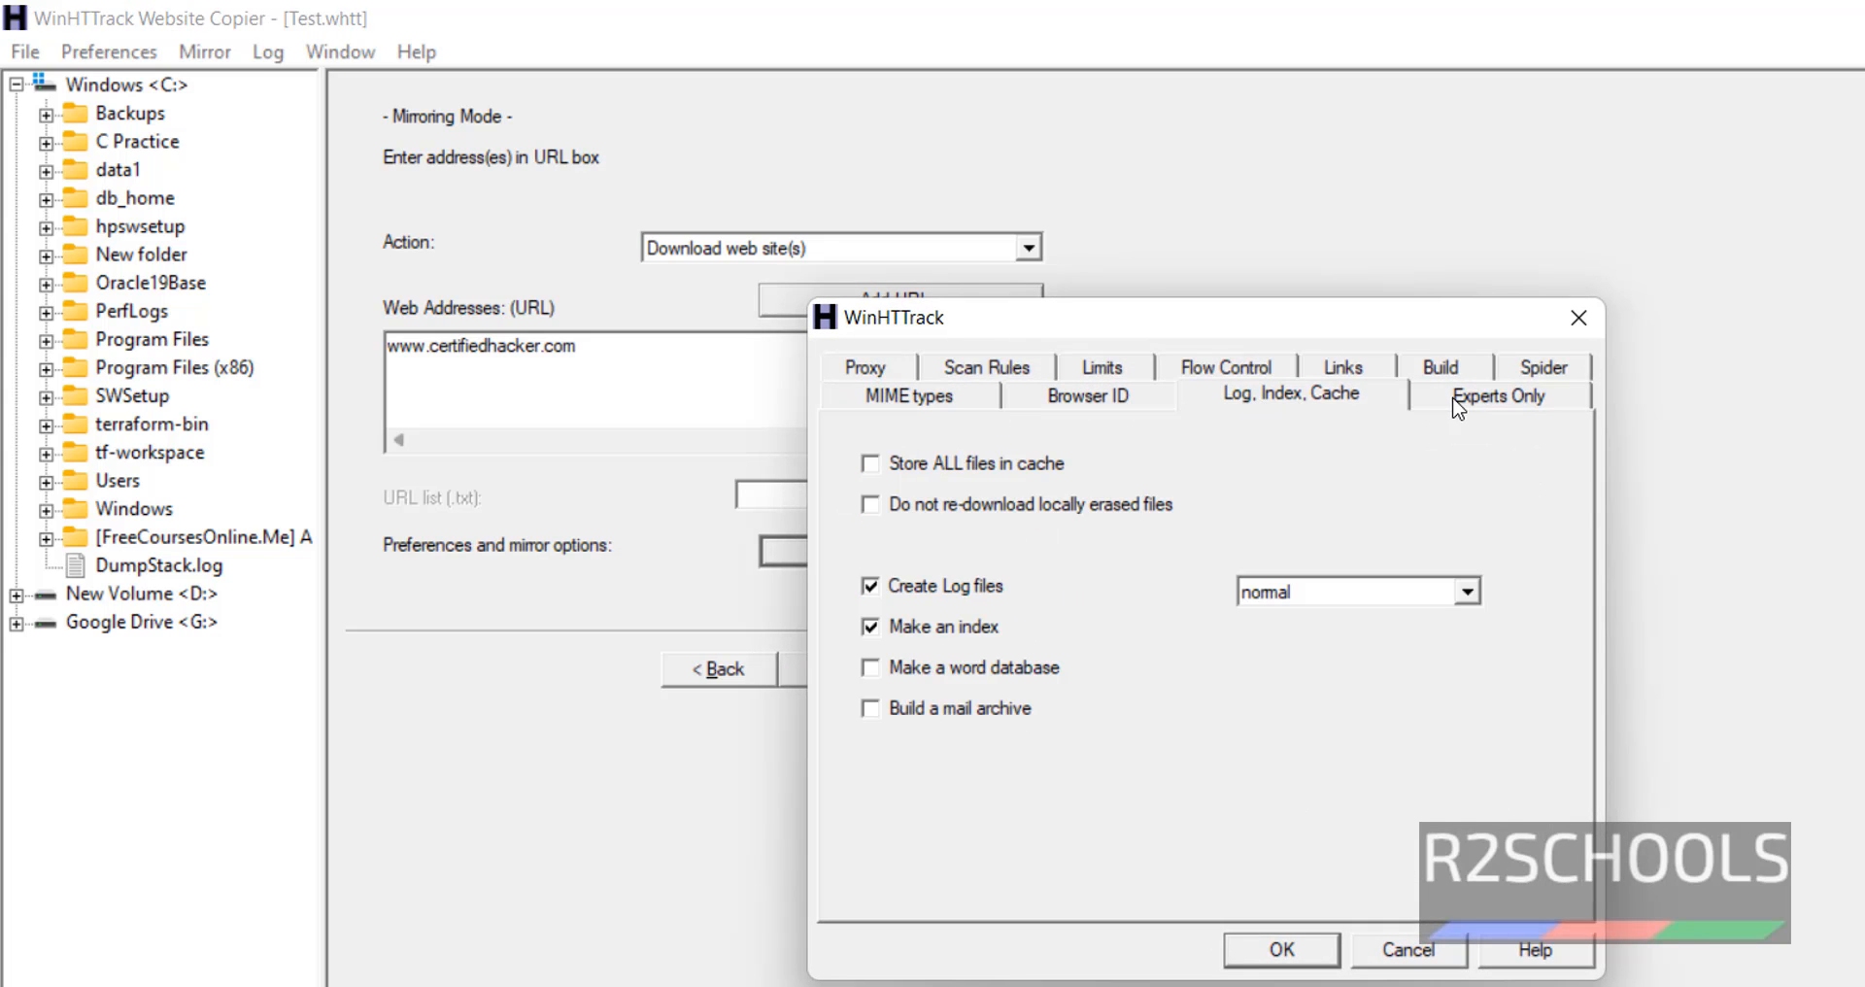
left_click(987, 368)
left_click(1143, 636)
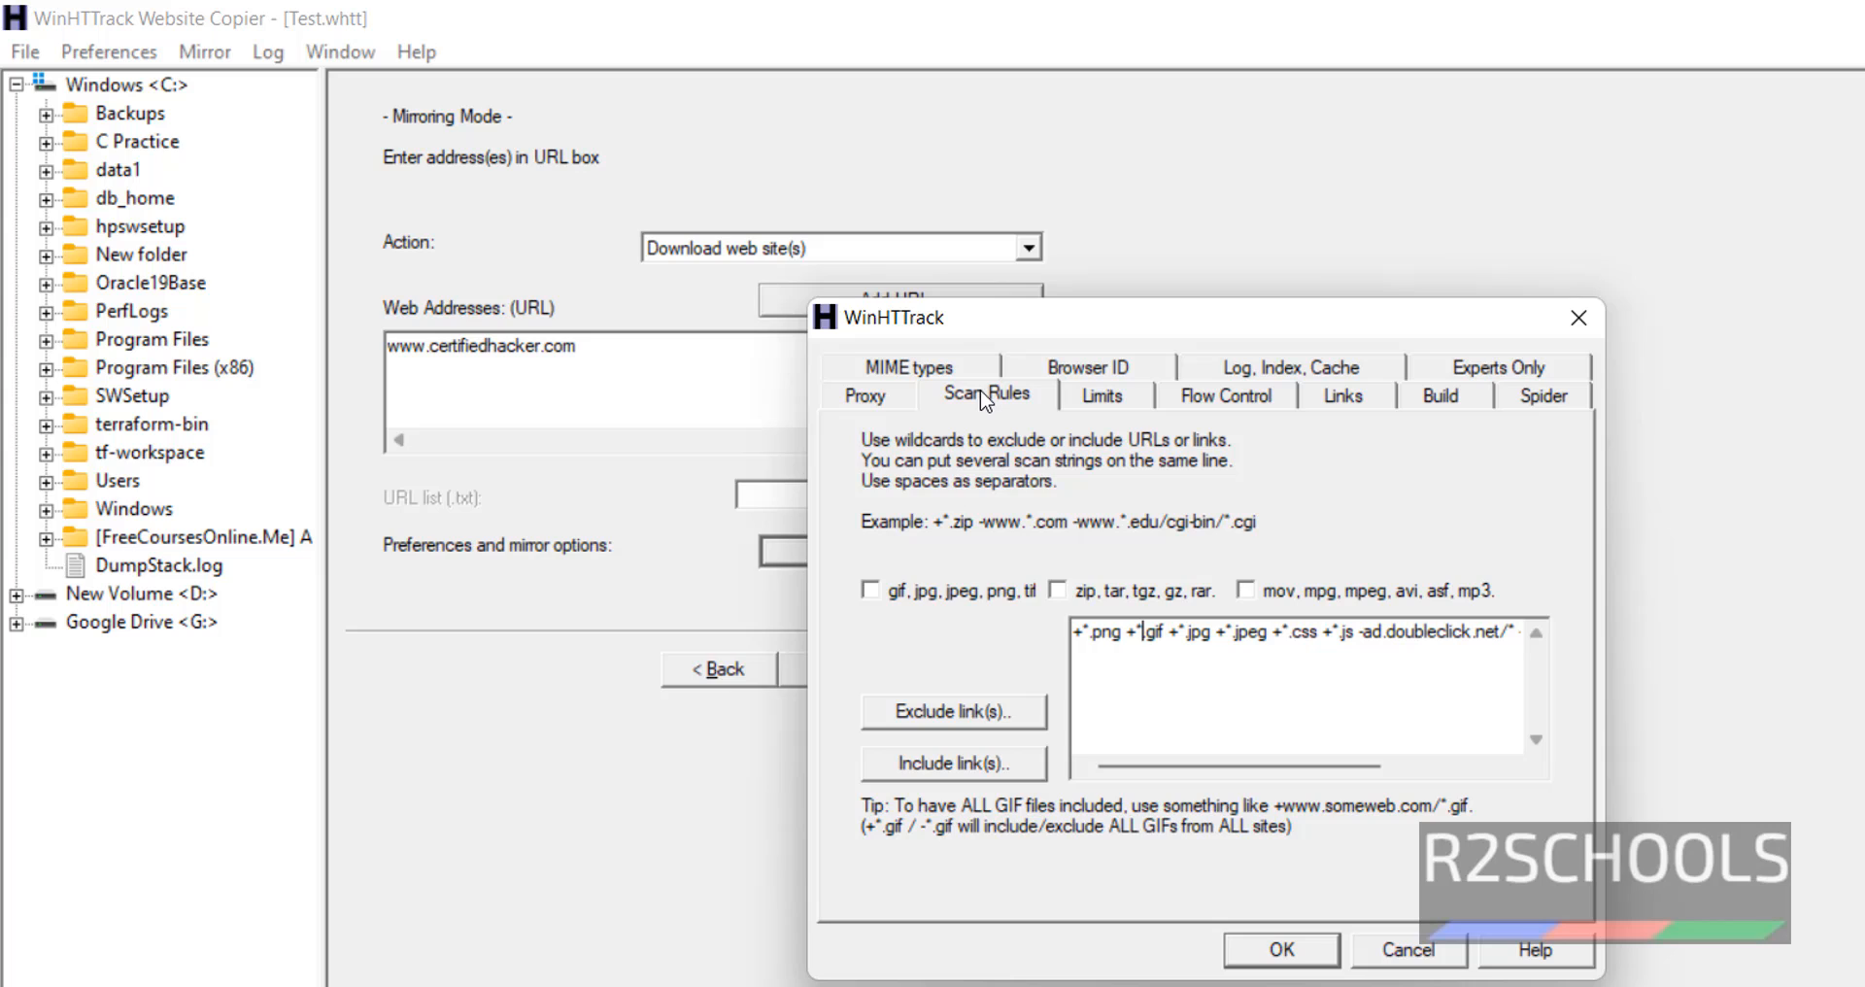
left_click(871, 591)
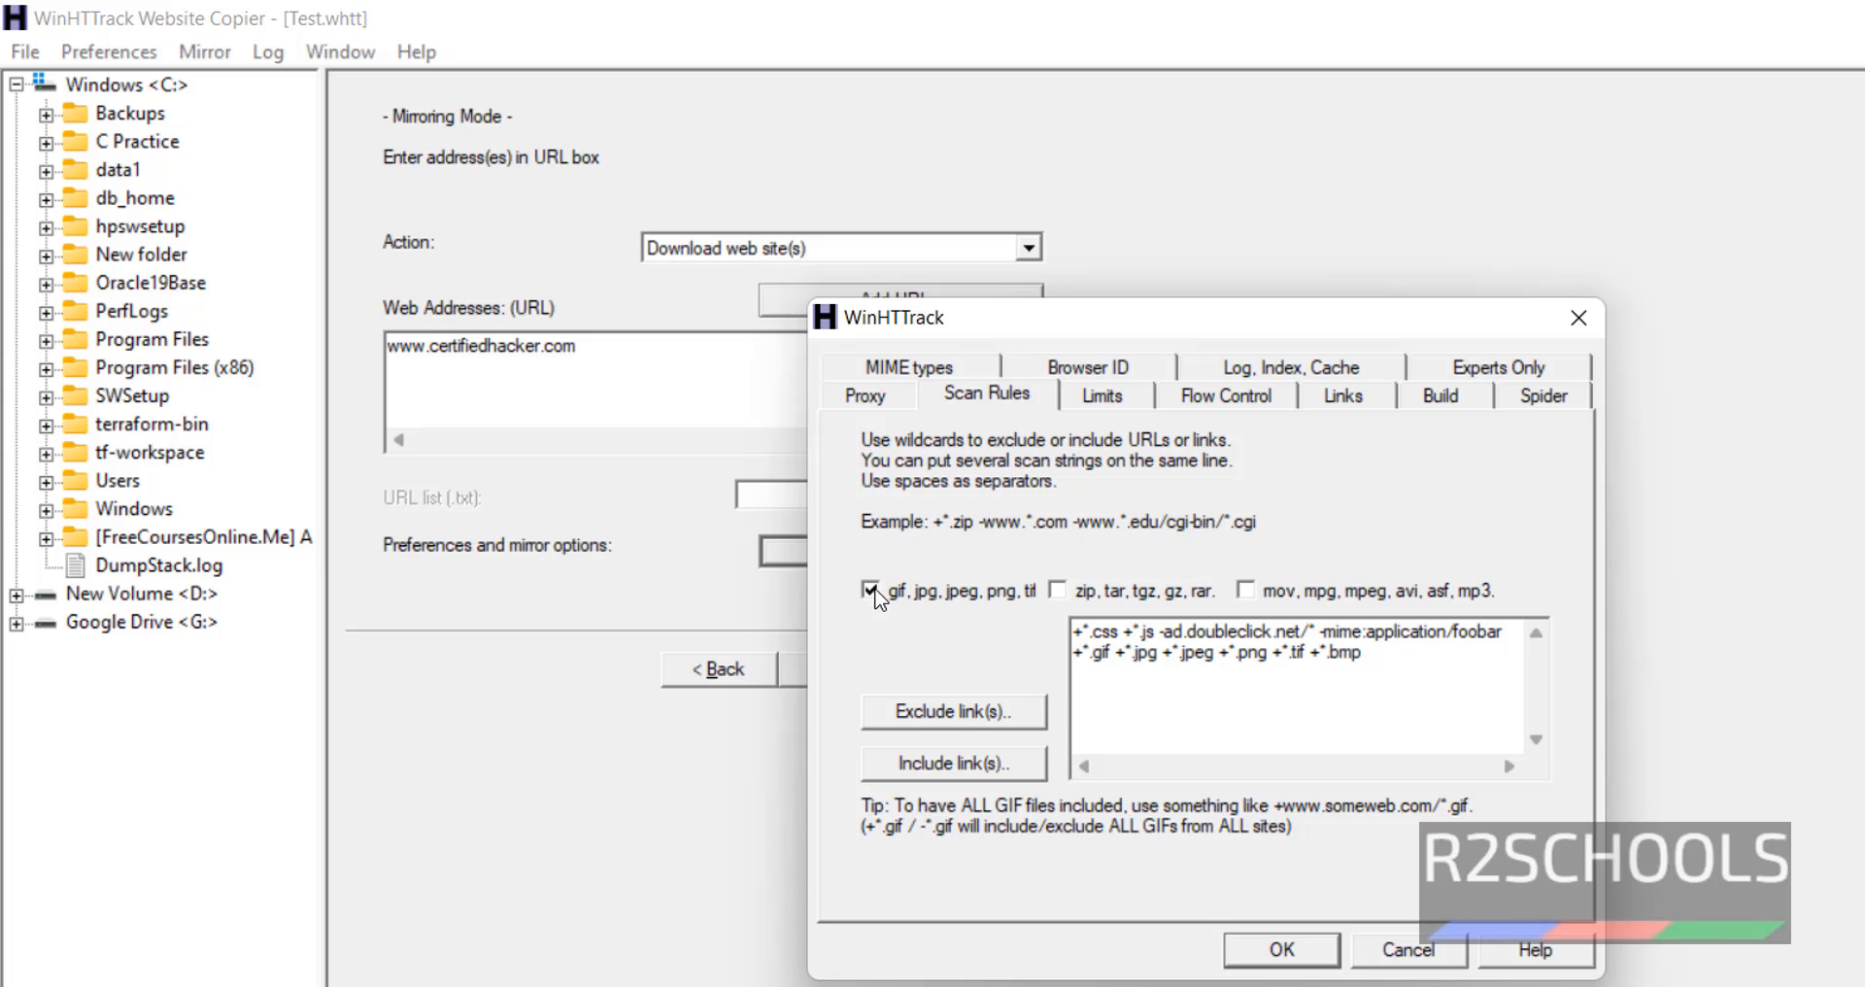
left_click(872, 591)
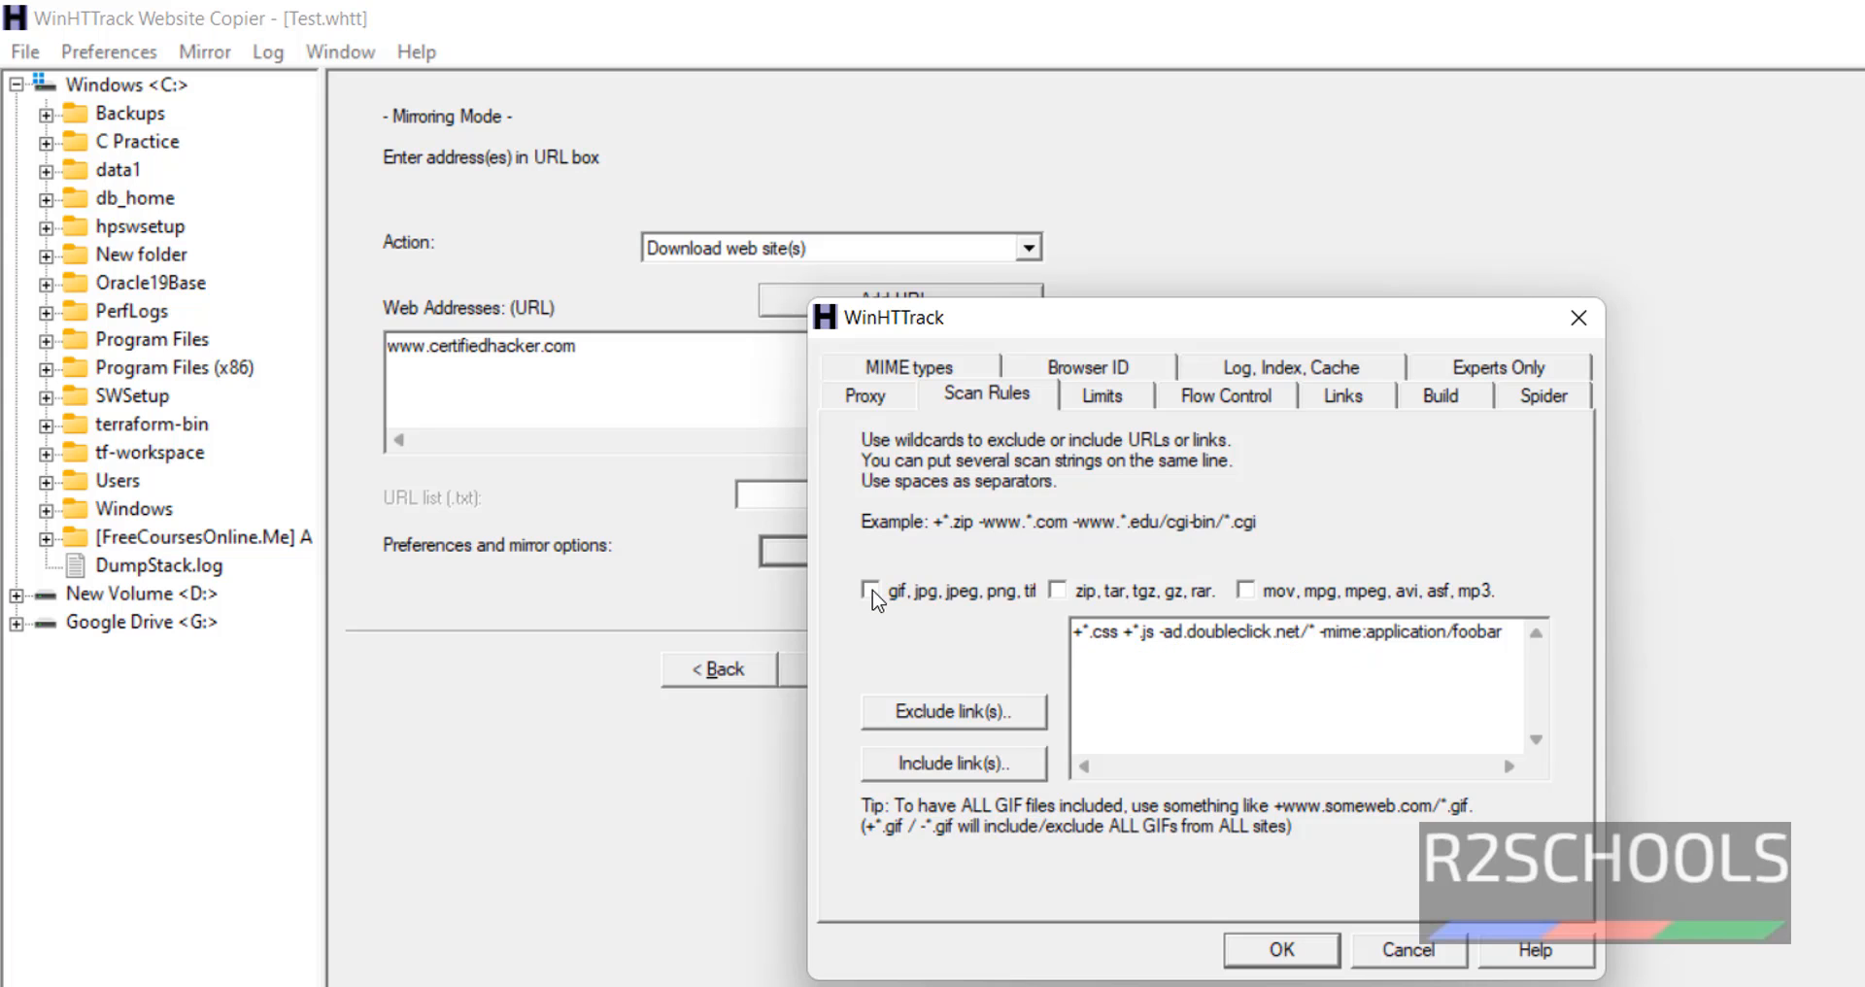
- Cancel the include and exclude scan rule dialogs and accept the mirror options unchanged
left_click(985, 771)
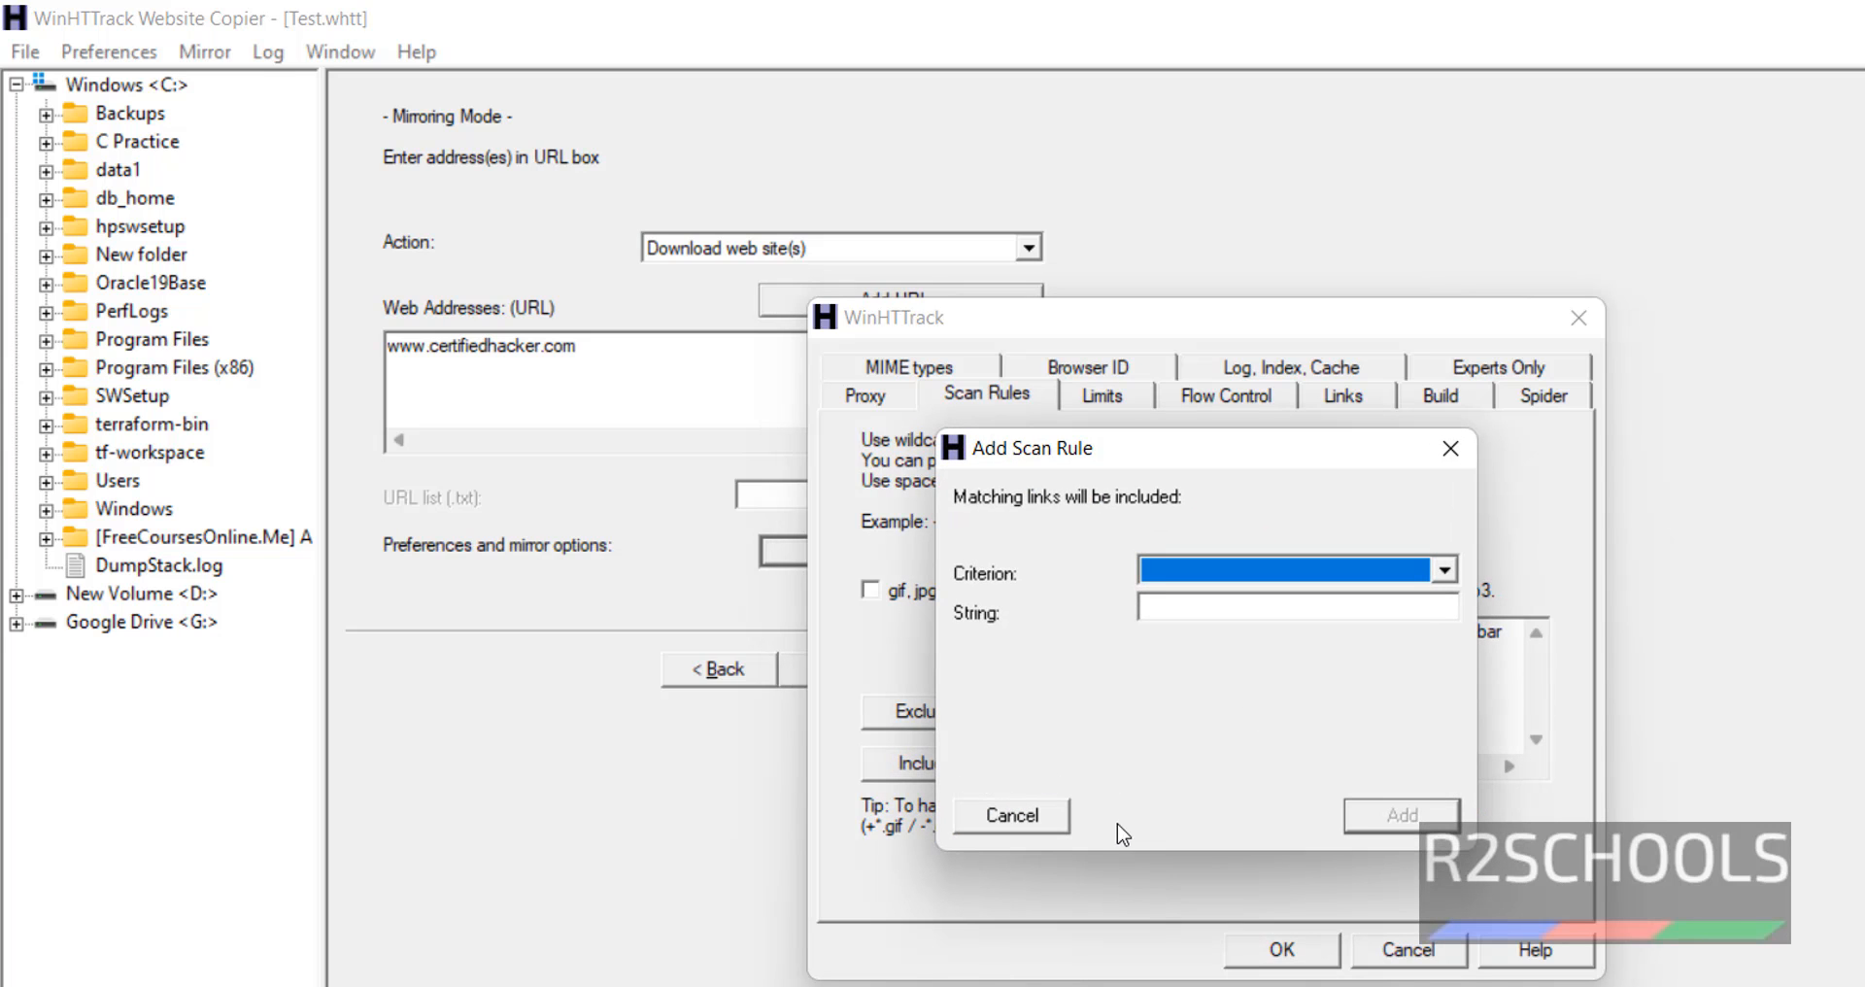
left_click(1014, 818)
left_click(963, 721)
left_click(1443, 570)
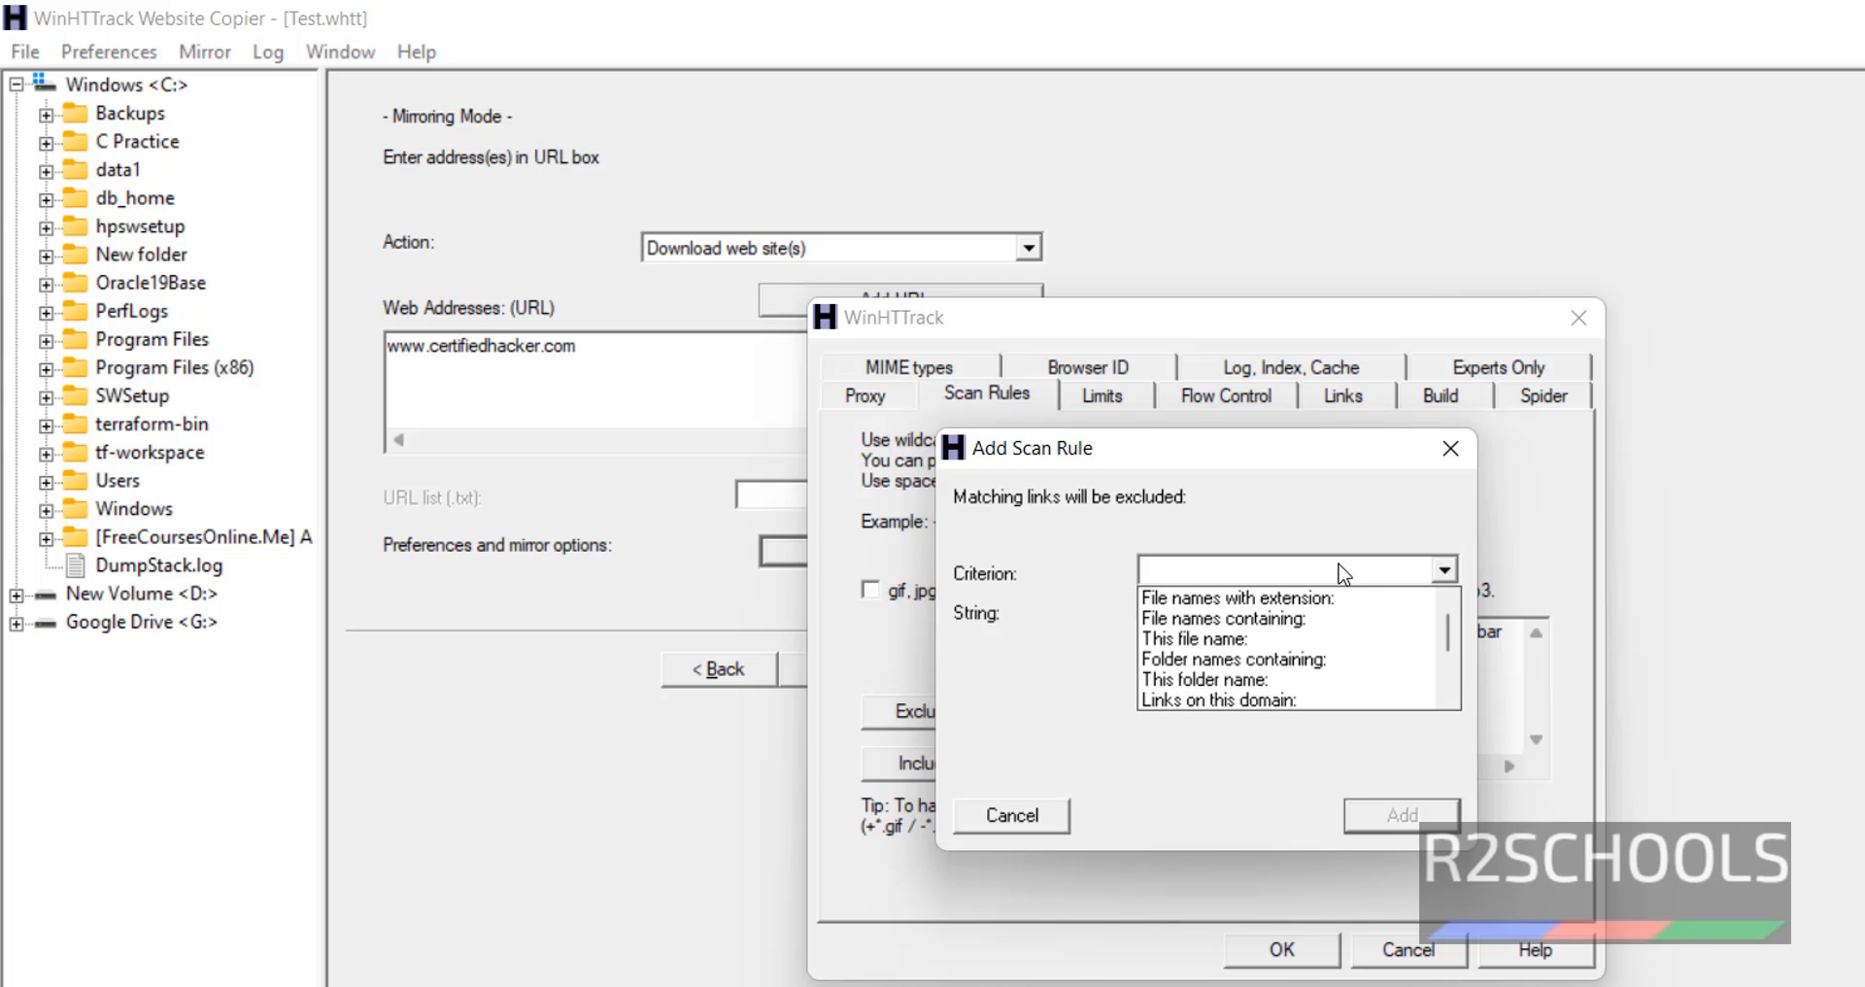
left_click(1029, 705)
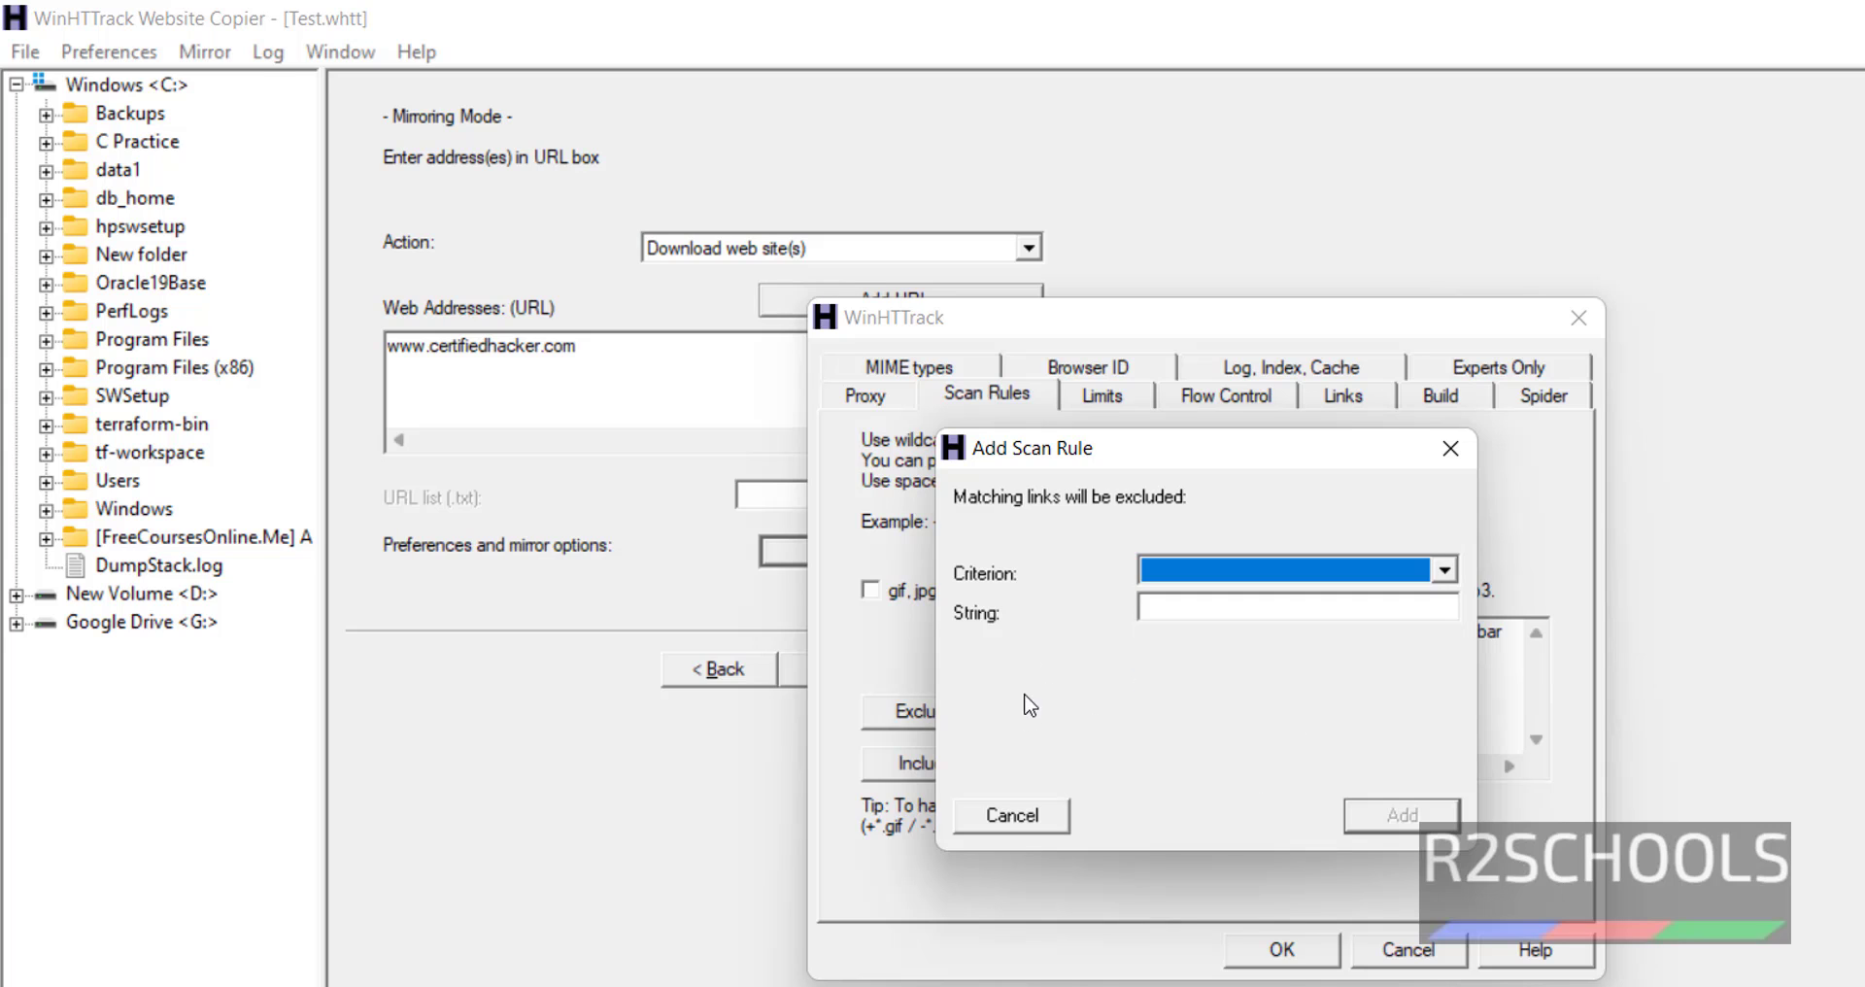
left_click(1021, 815)
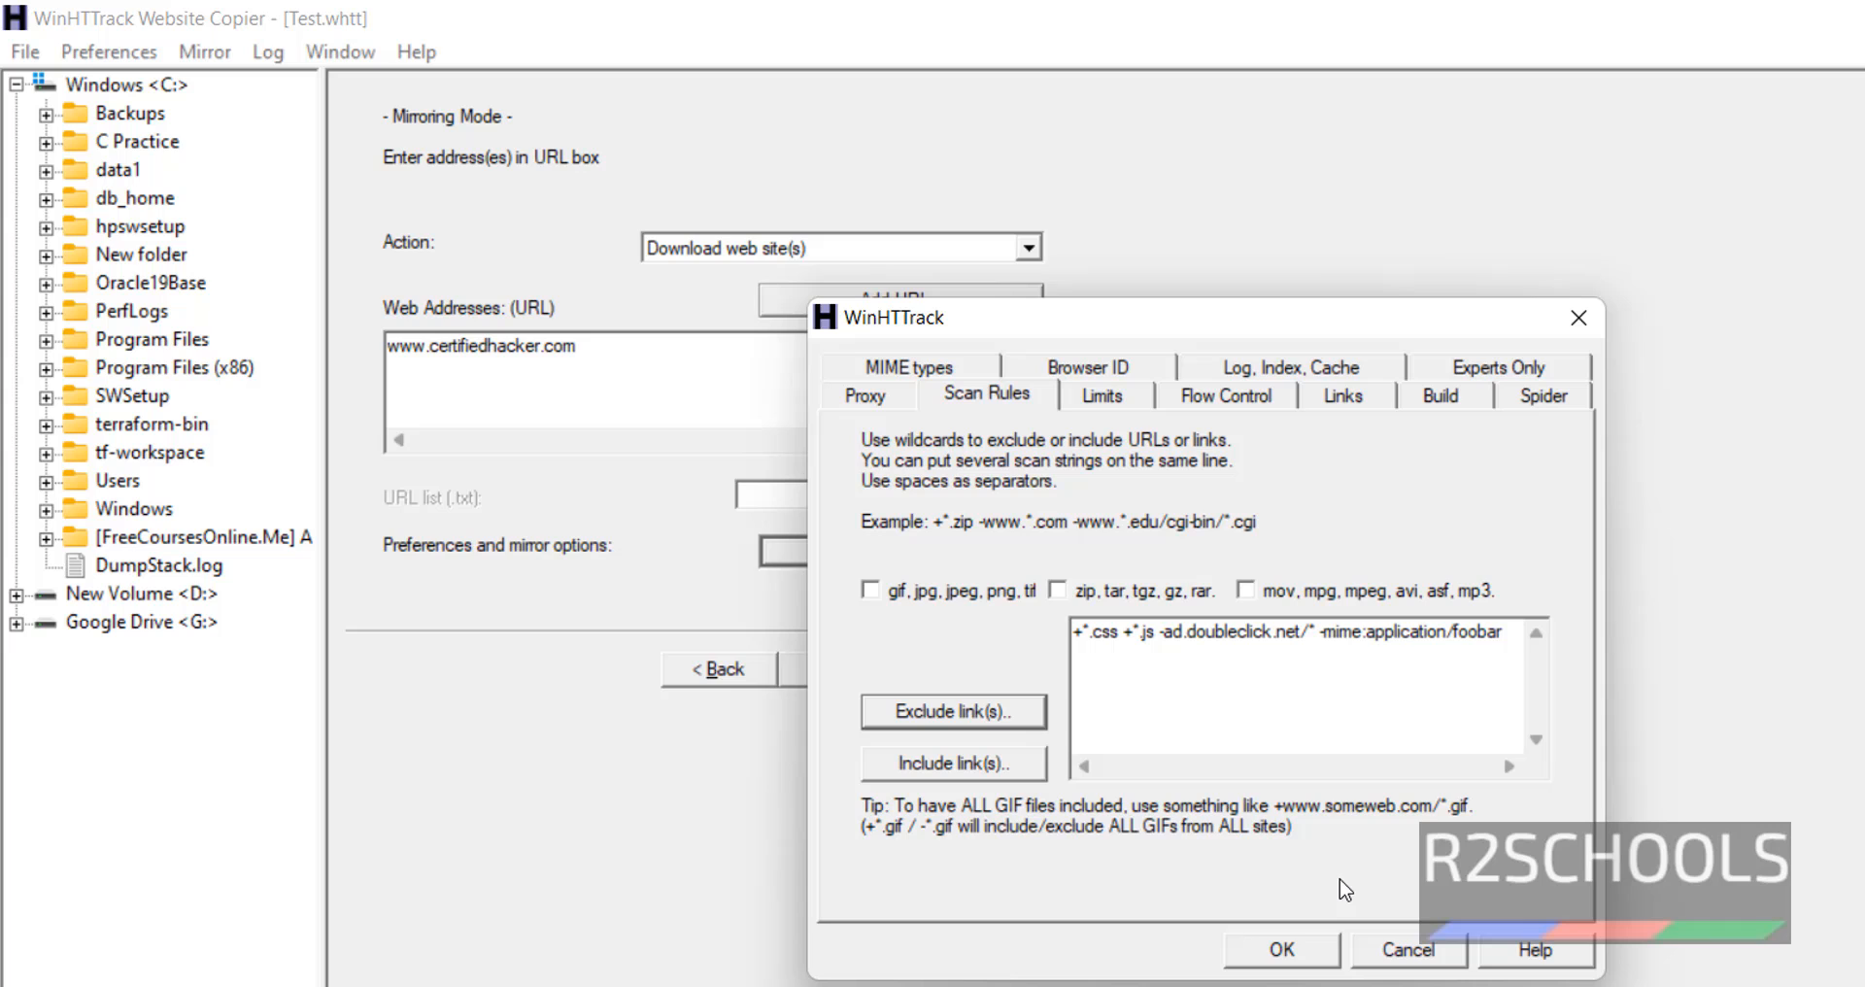
left_click(1288, 951)
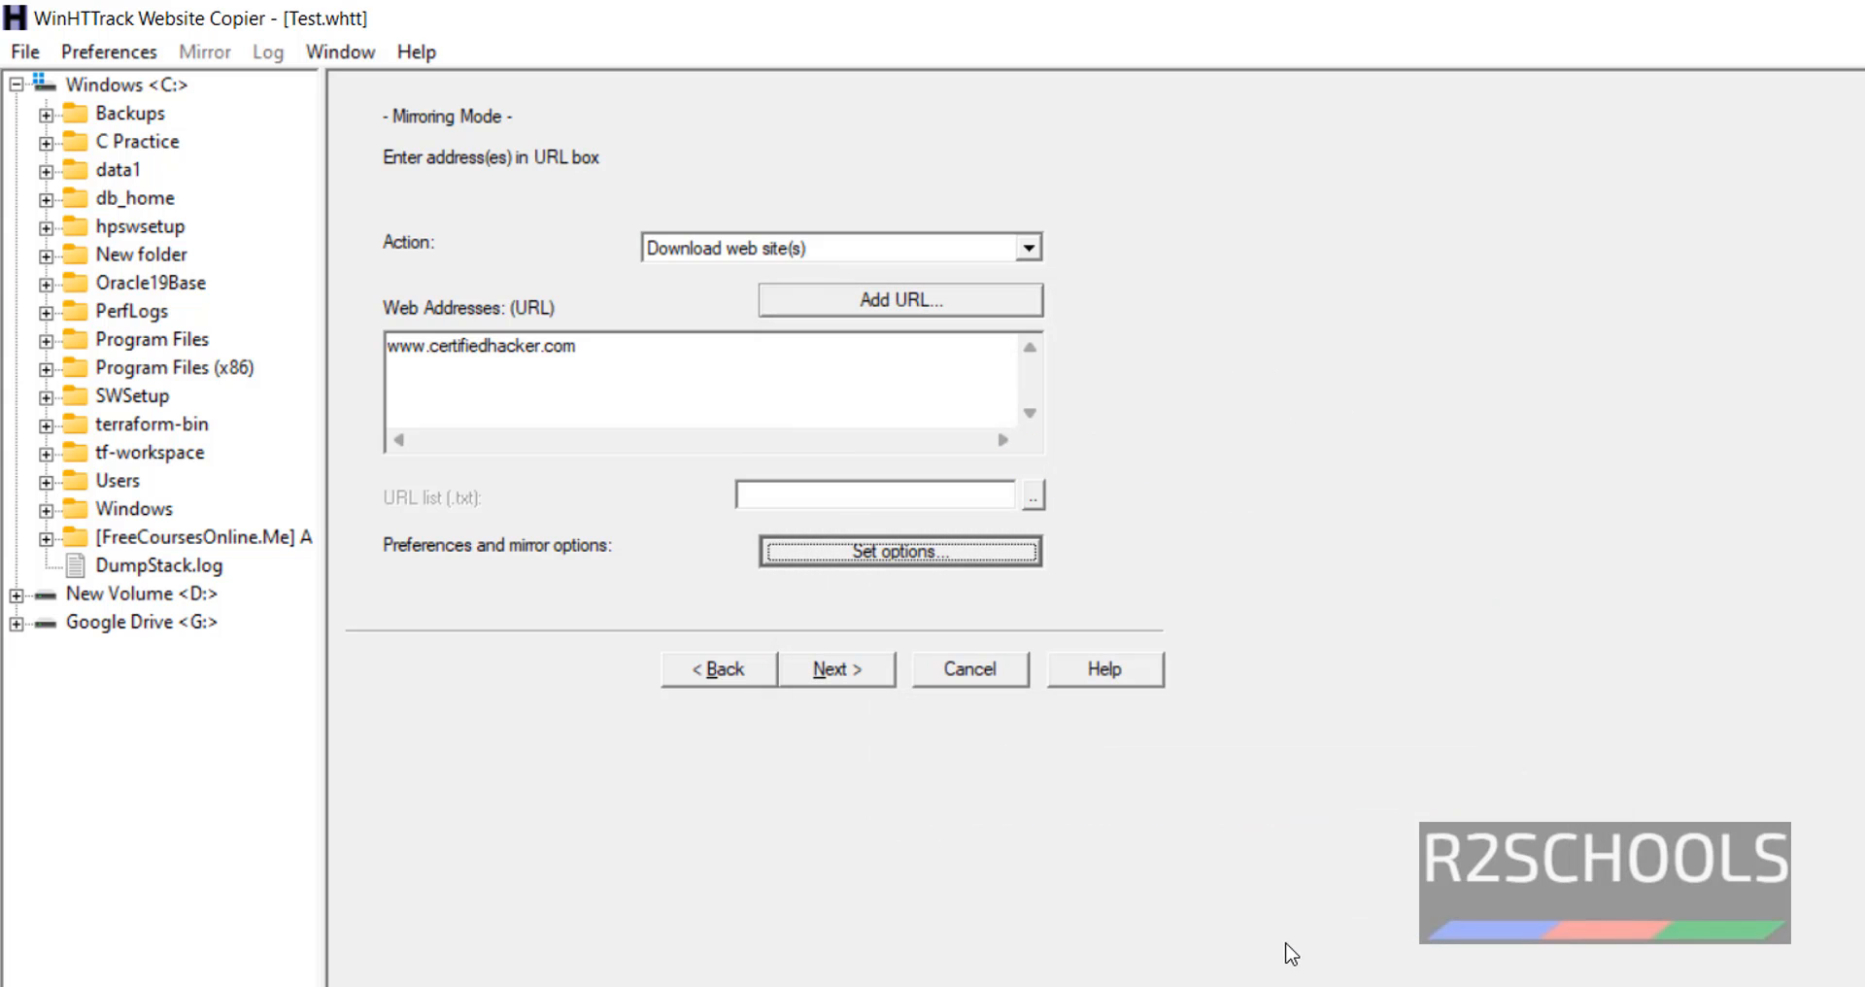
left_click(836, 669)
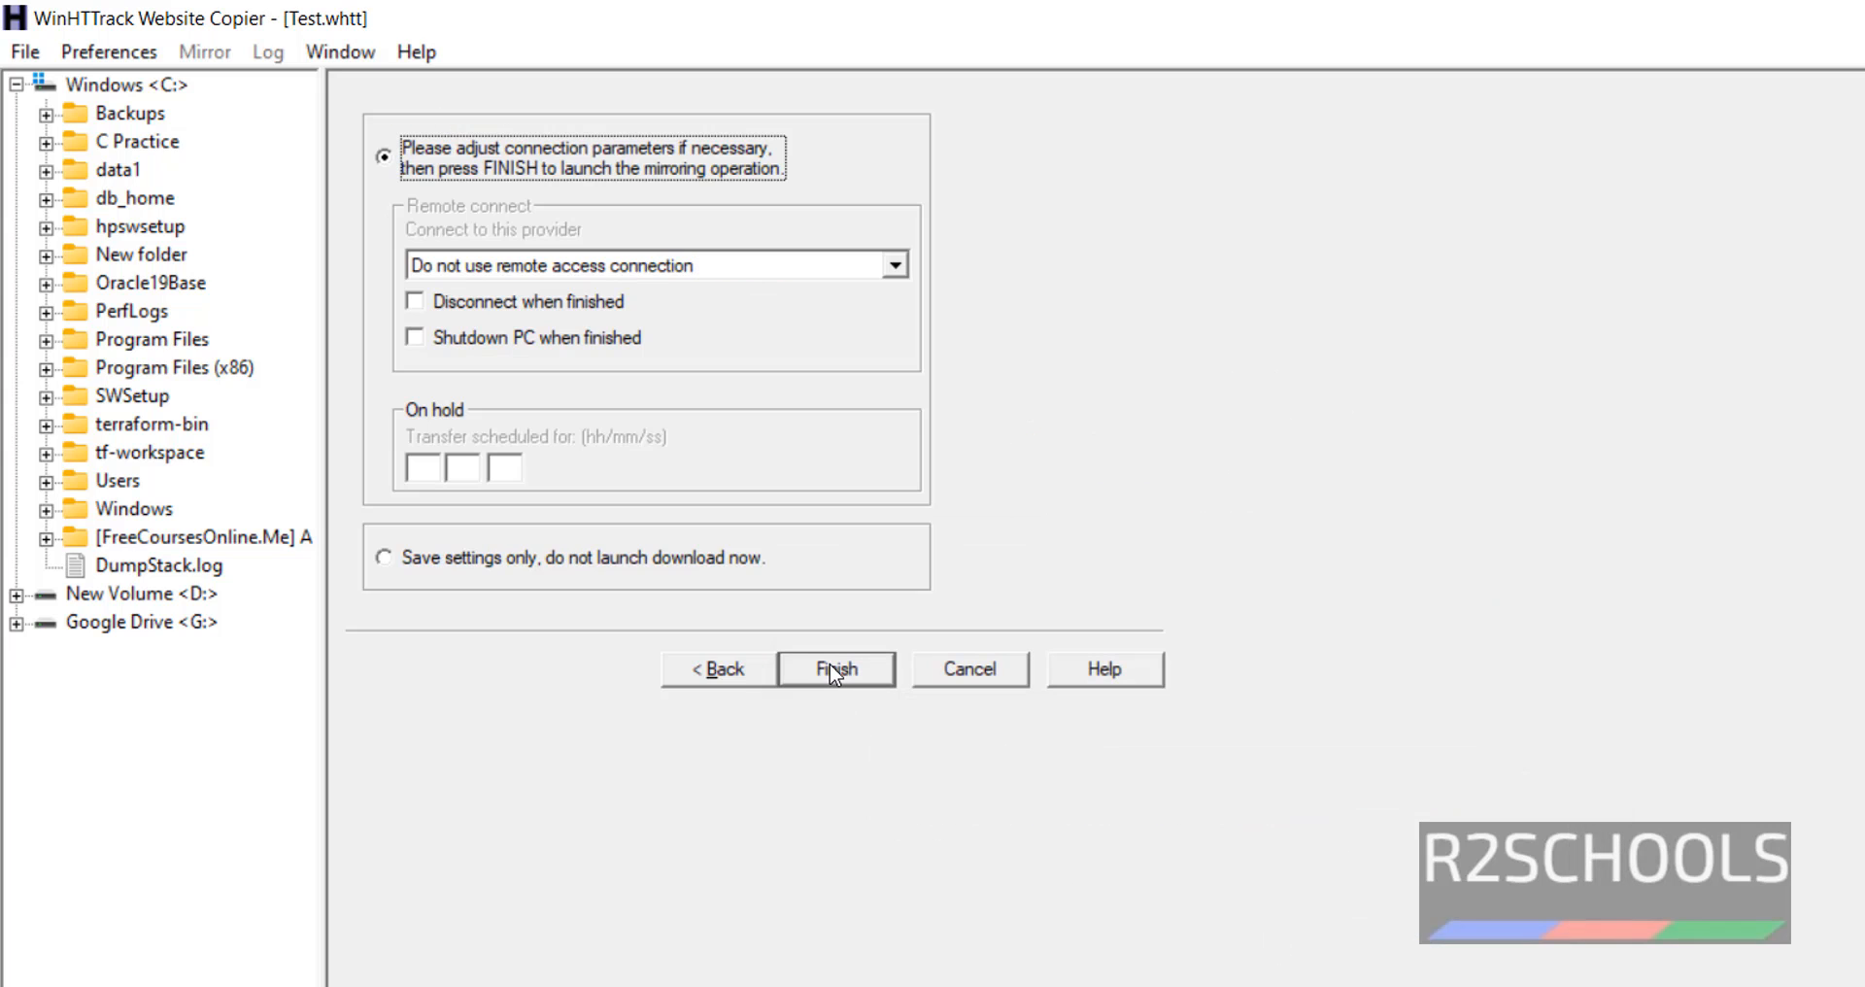
left_click(583, 265)
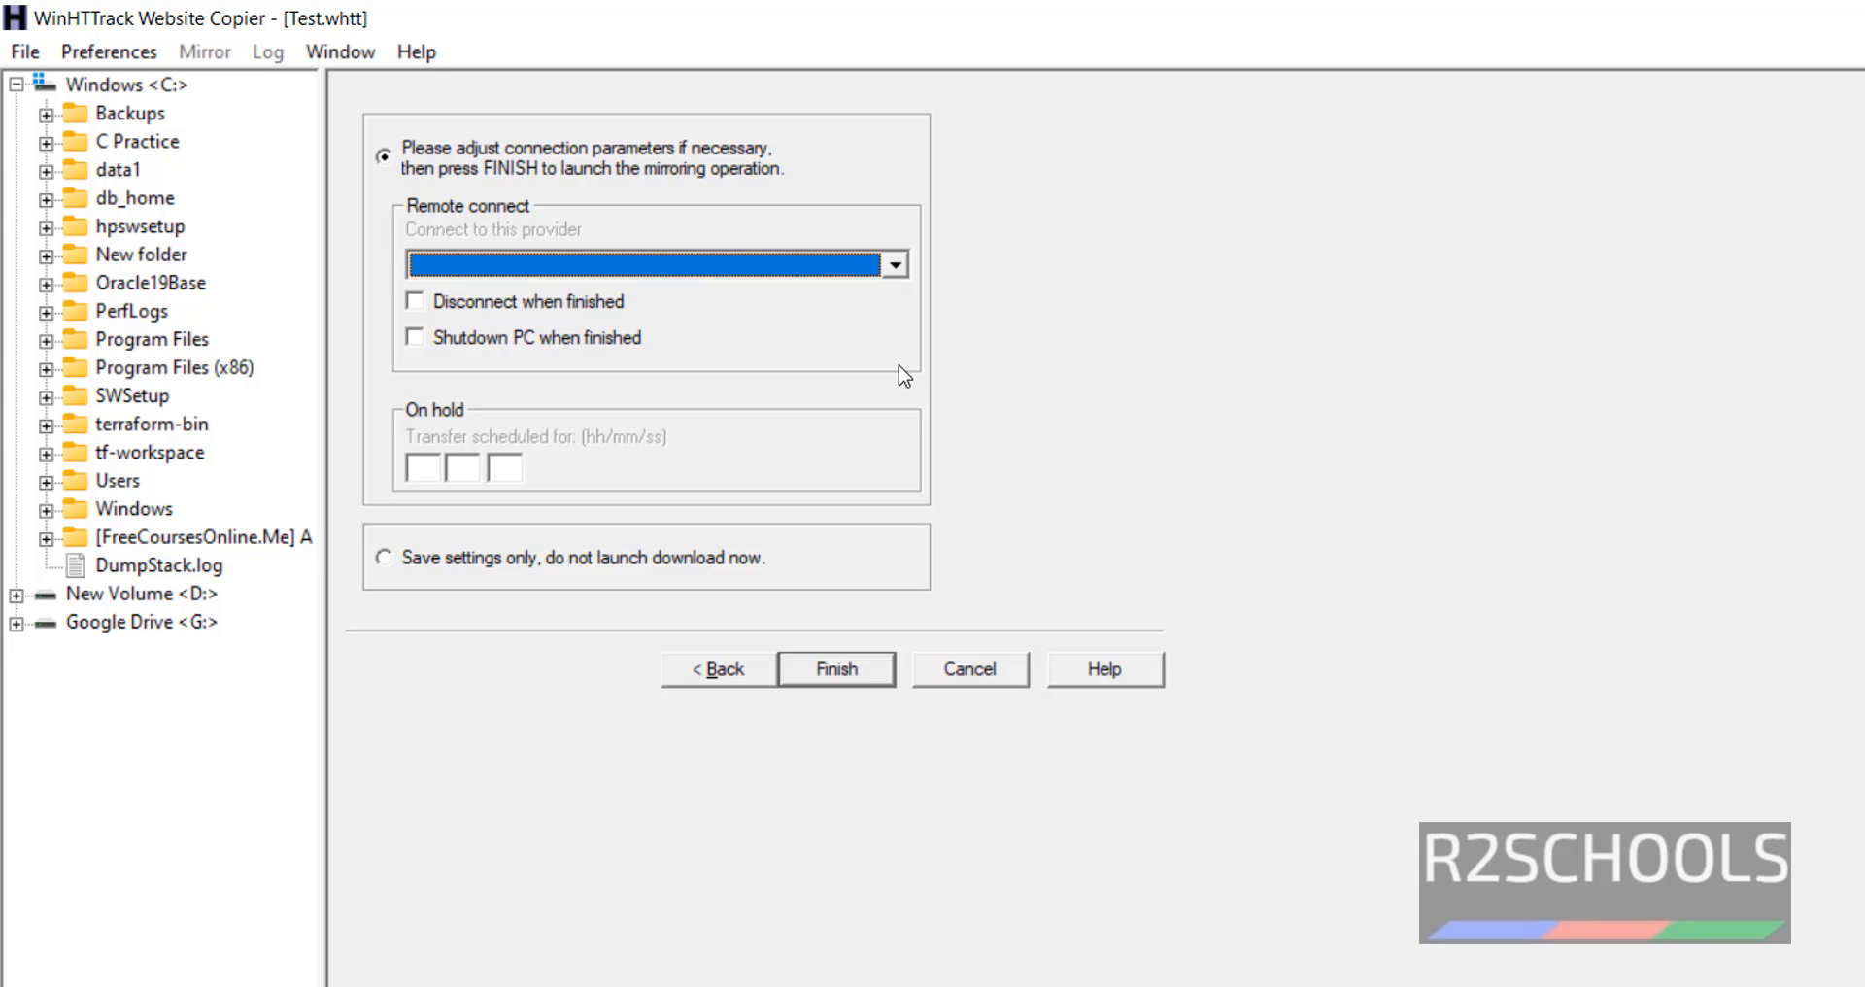
left_click(414, 301)
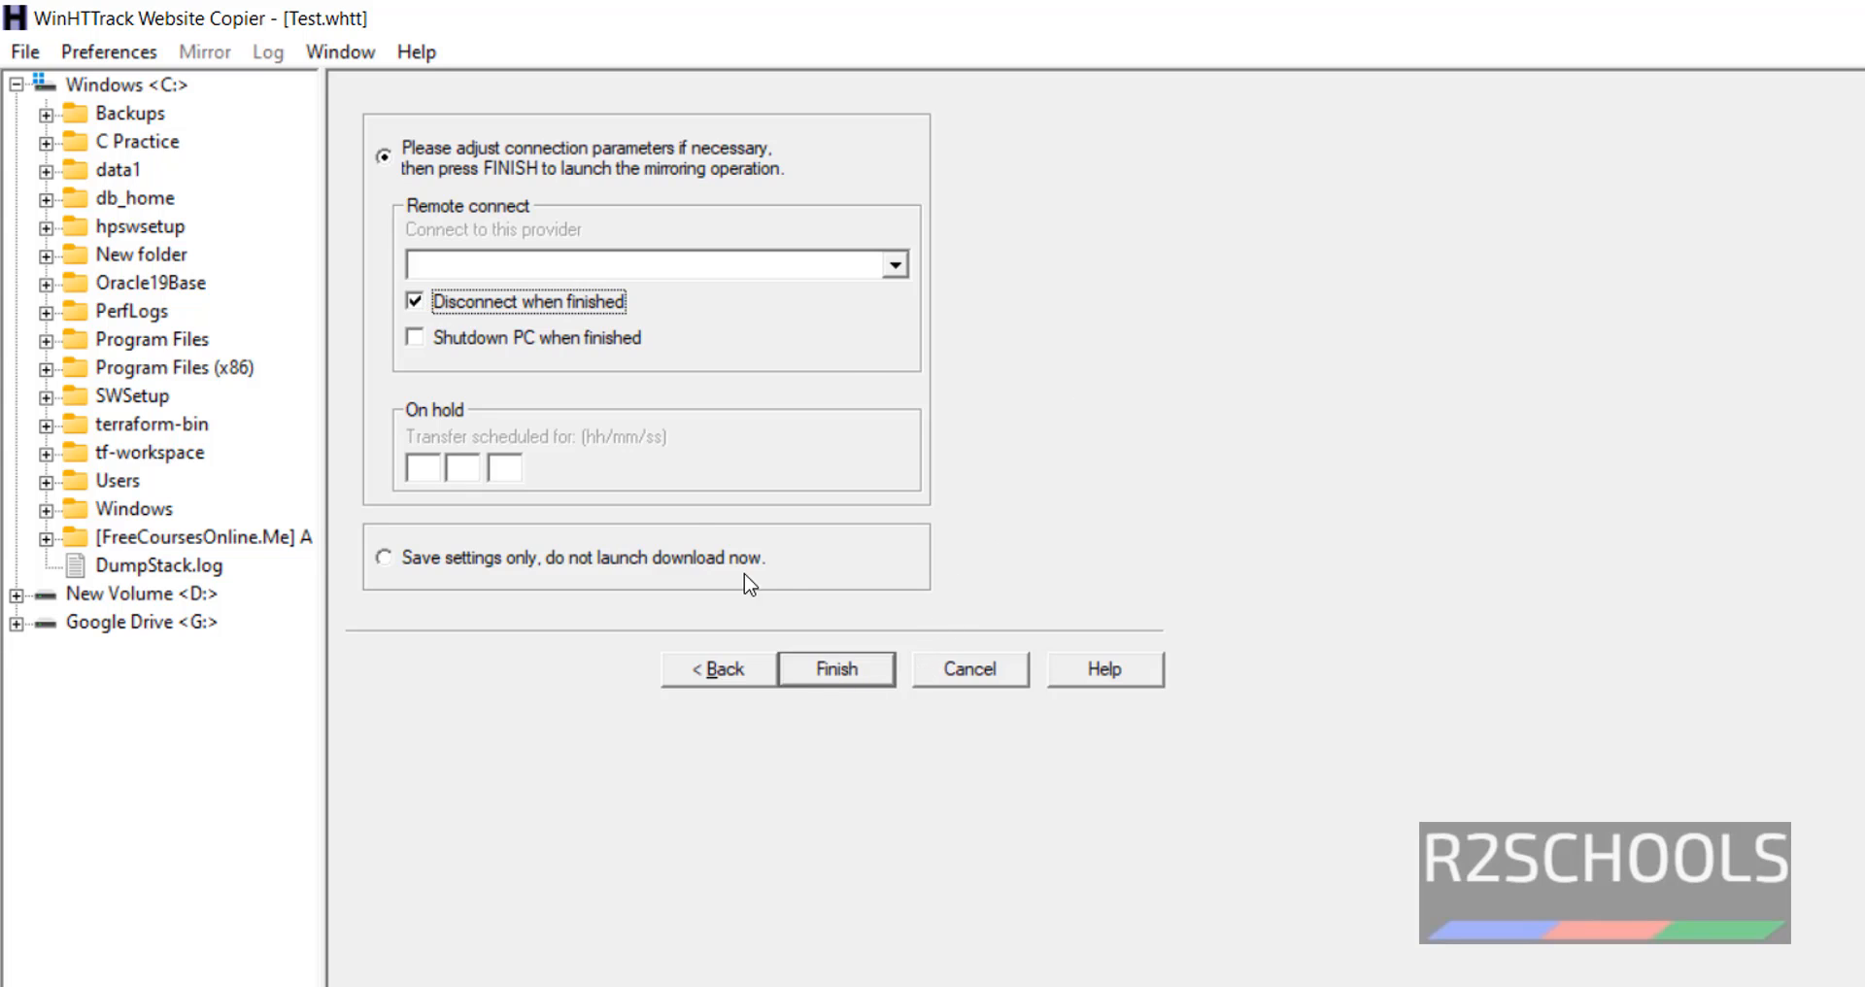
key("space")
left_click(836, 668)
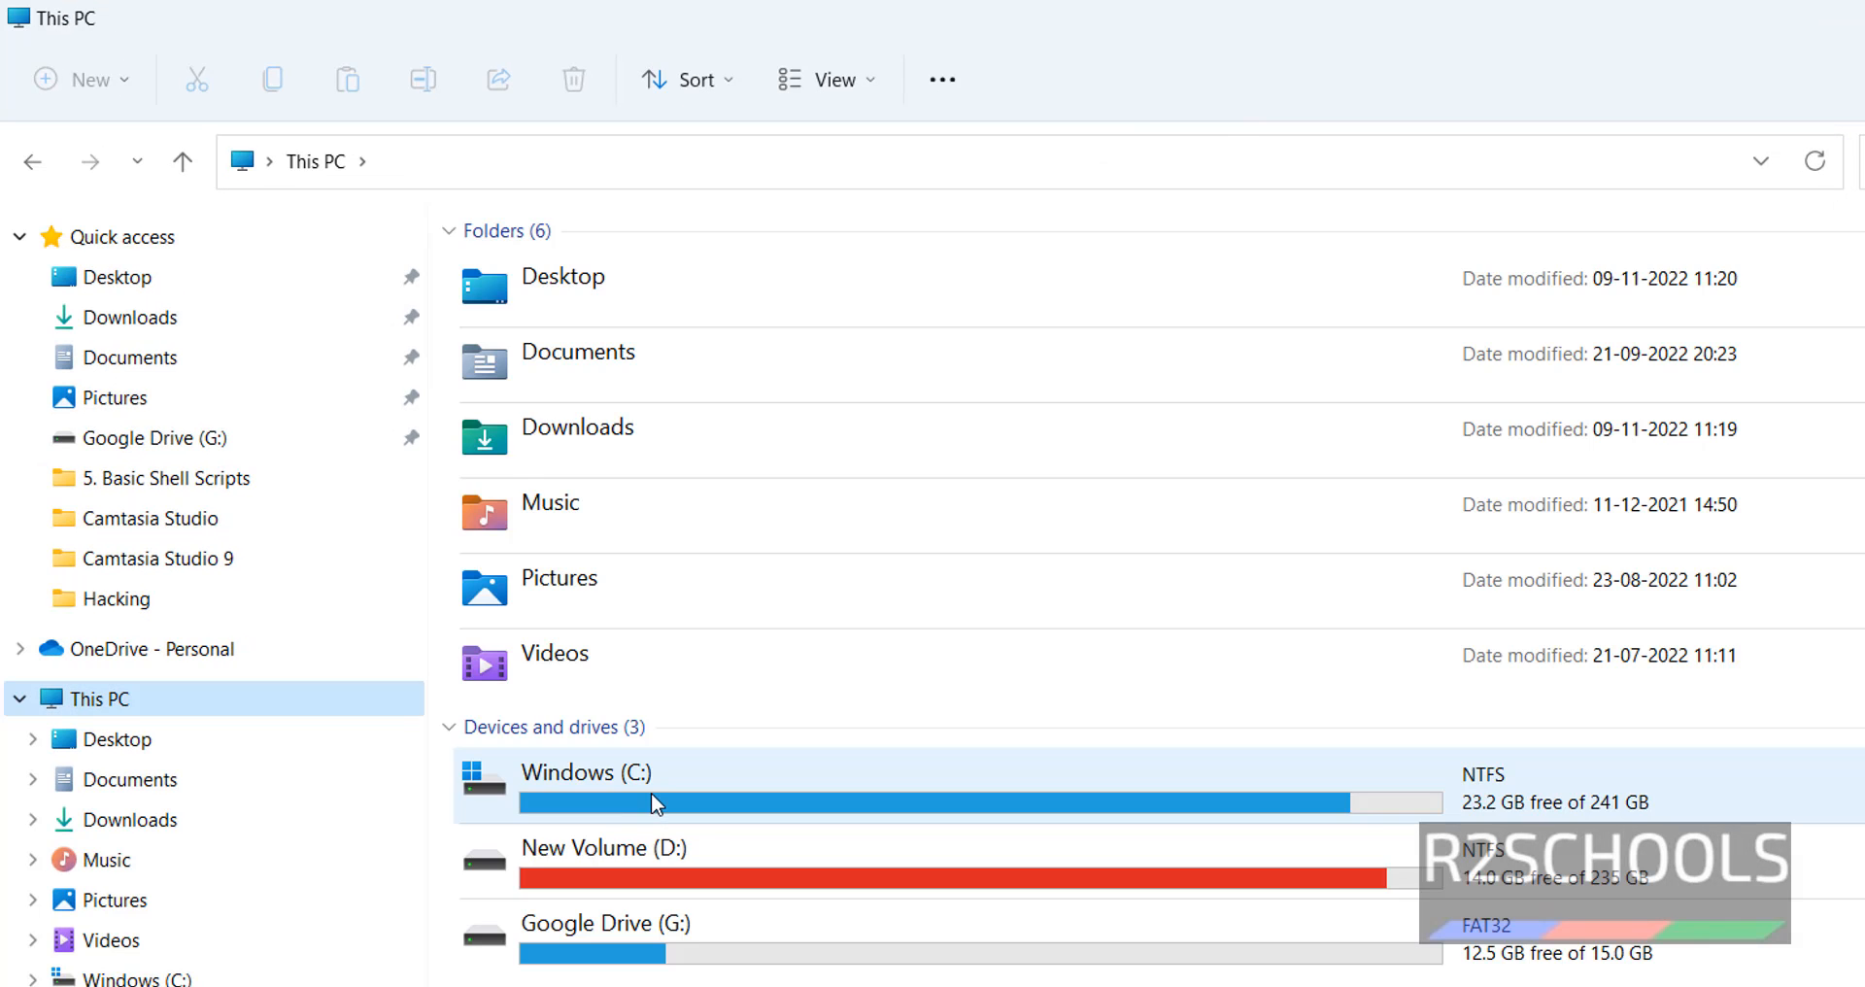
- Open C:\My Web Sites\Test to see the downloaded files, then return to the mirror progress
double_click(651, 792)
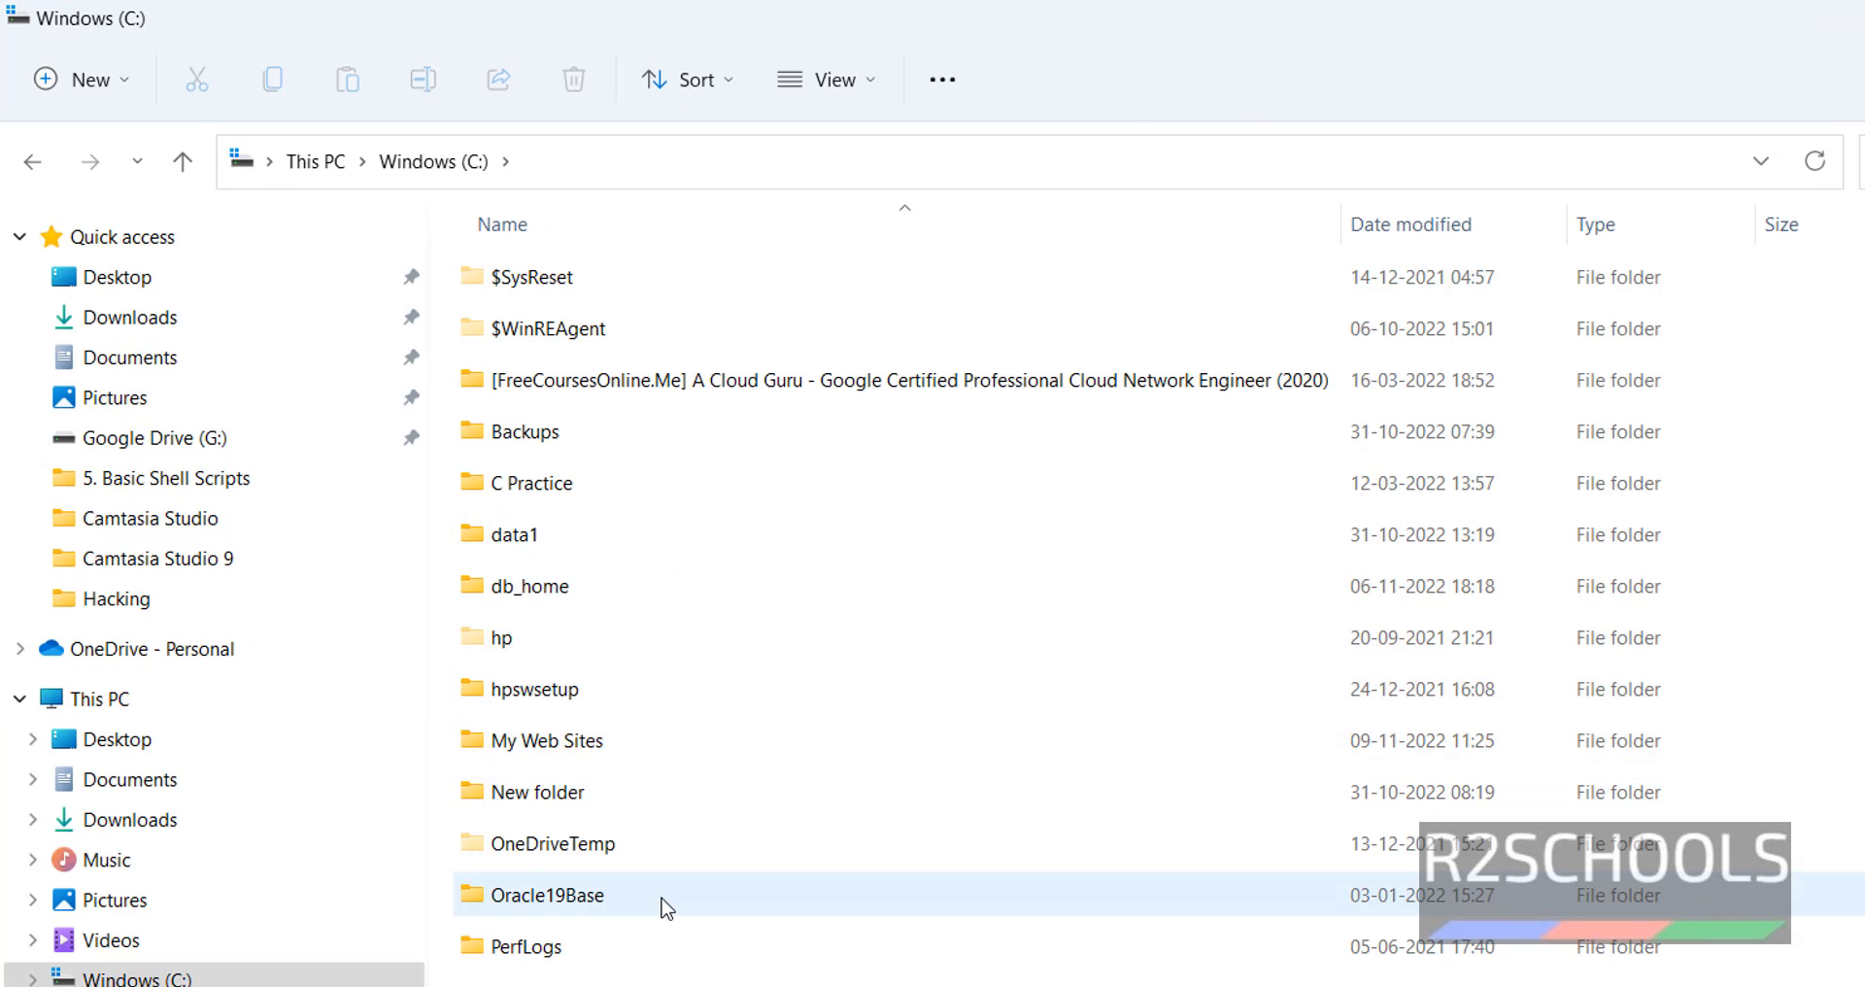
double_click(591, 739)
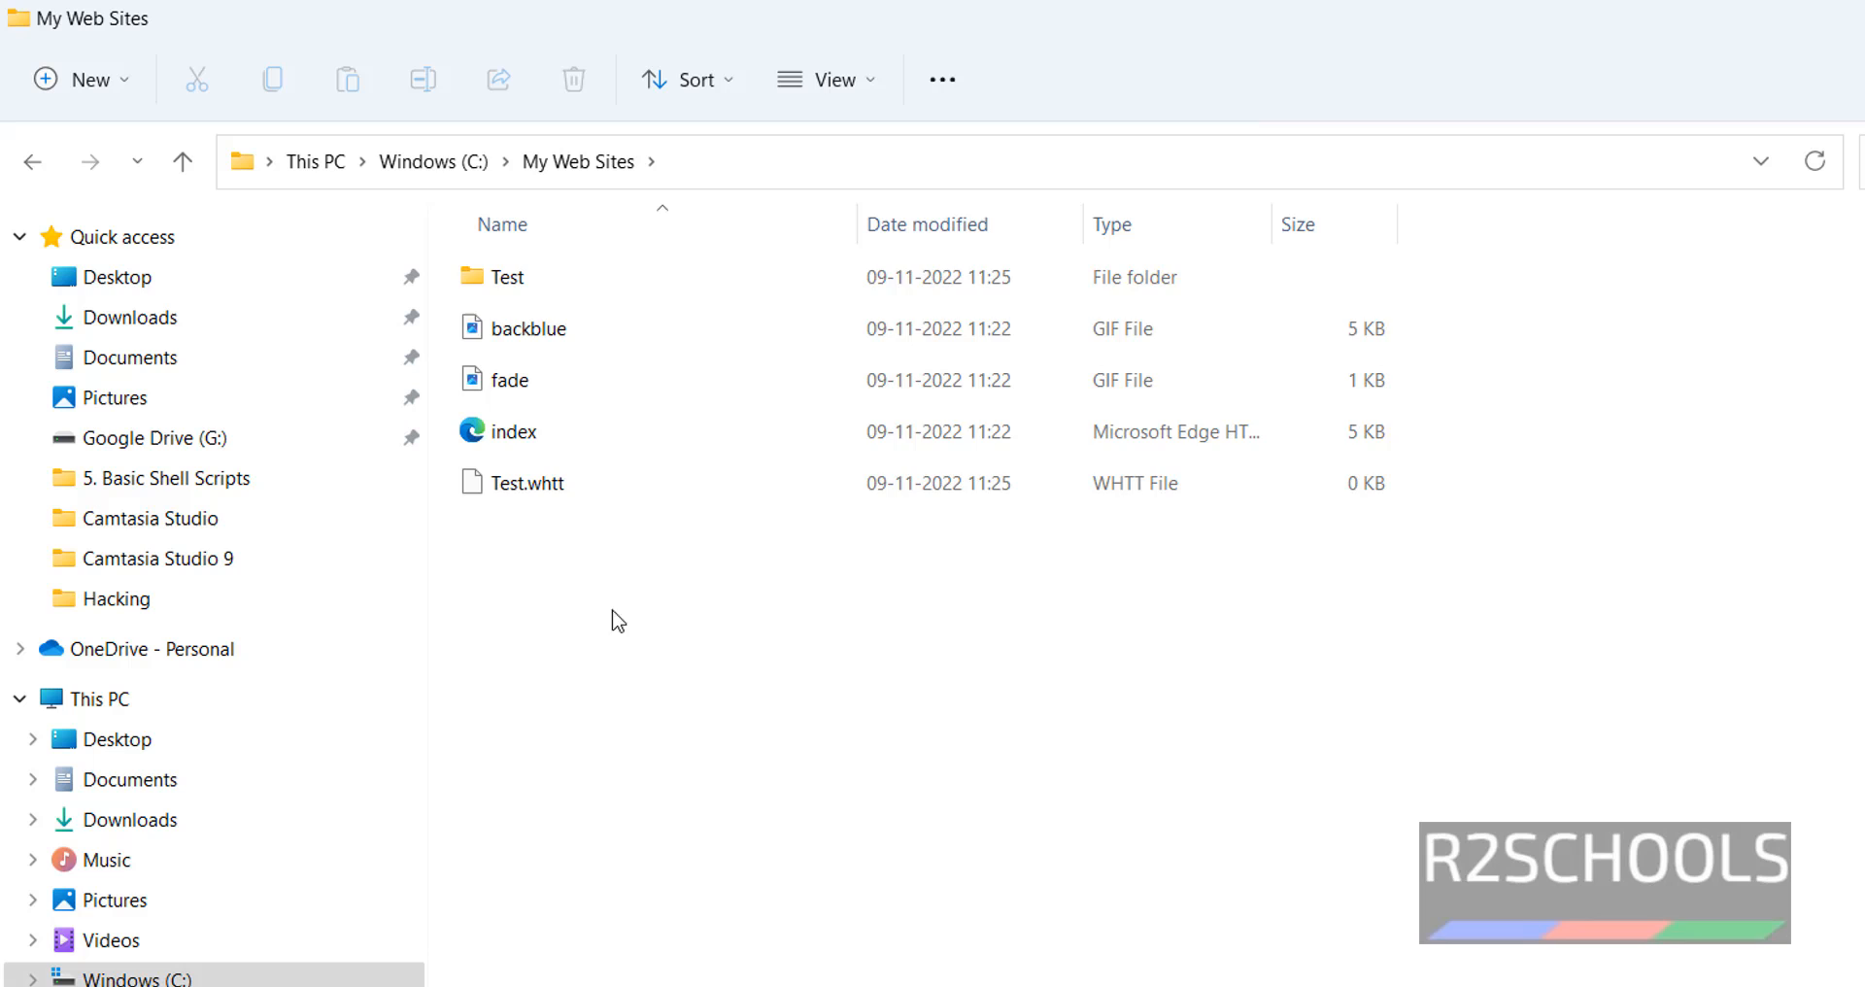
double_click(563, 280)
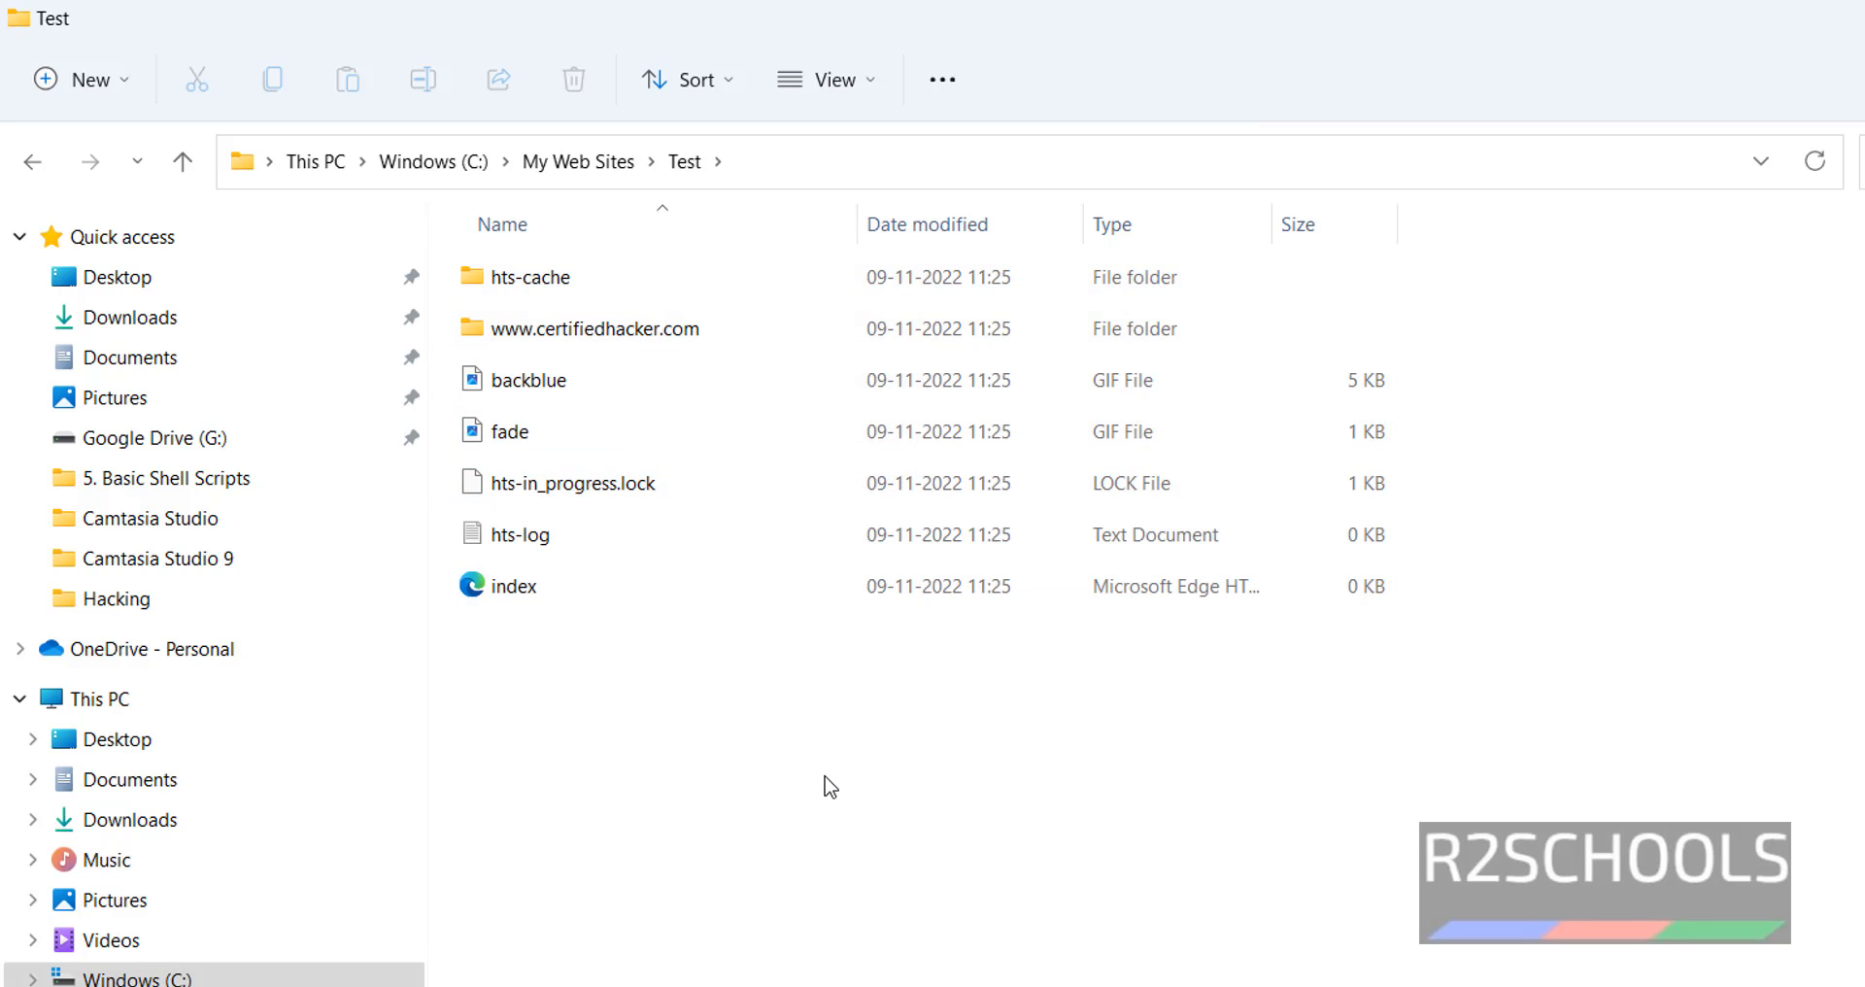
key("alt+Tab")
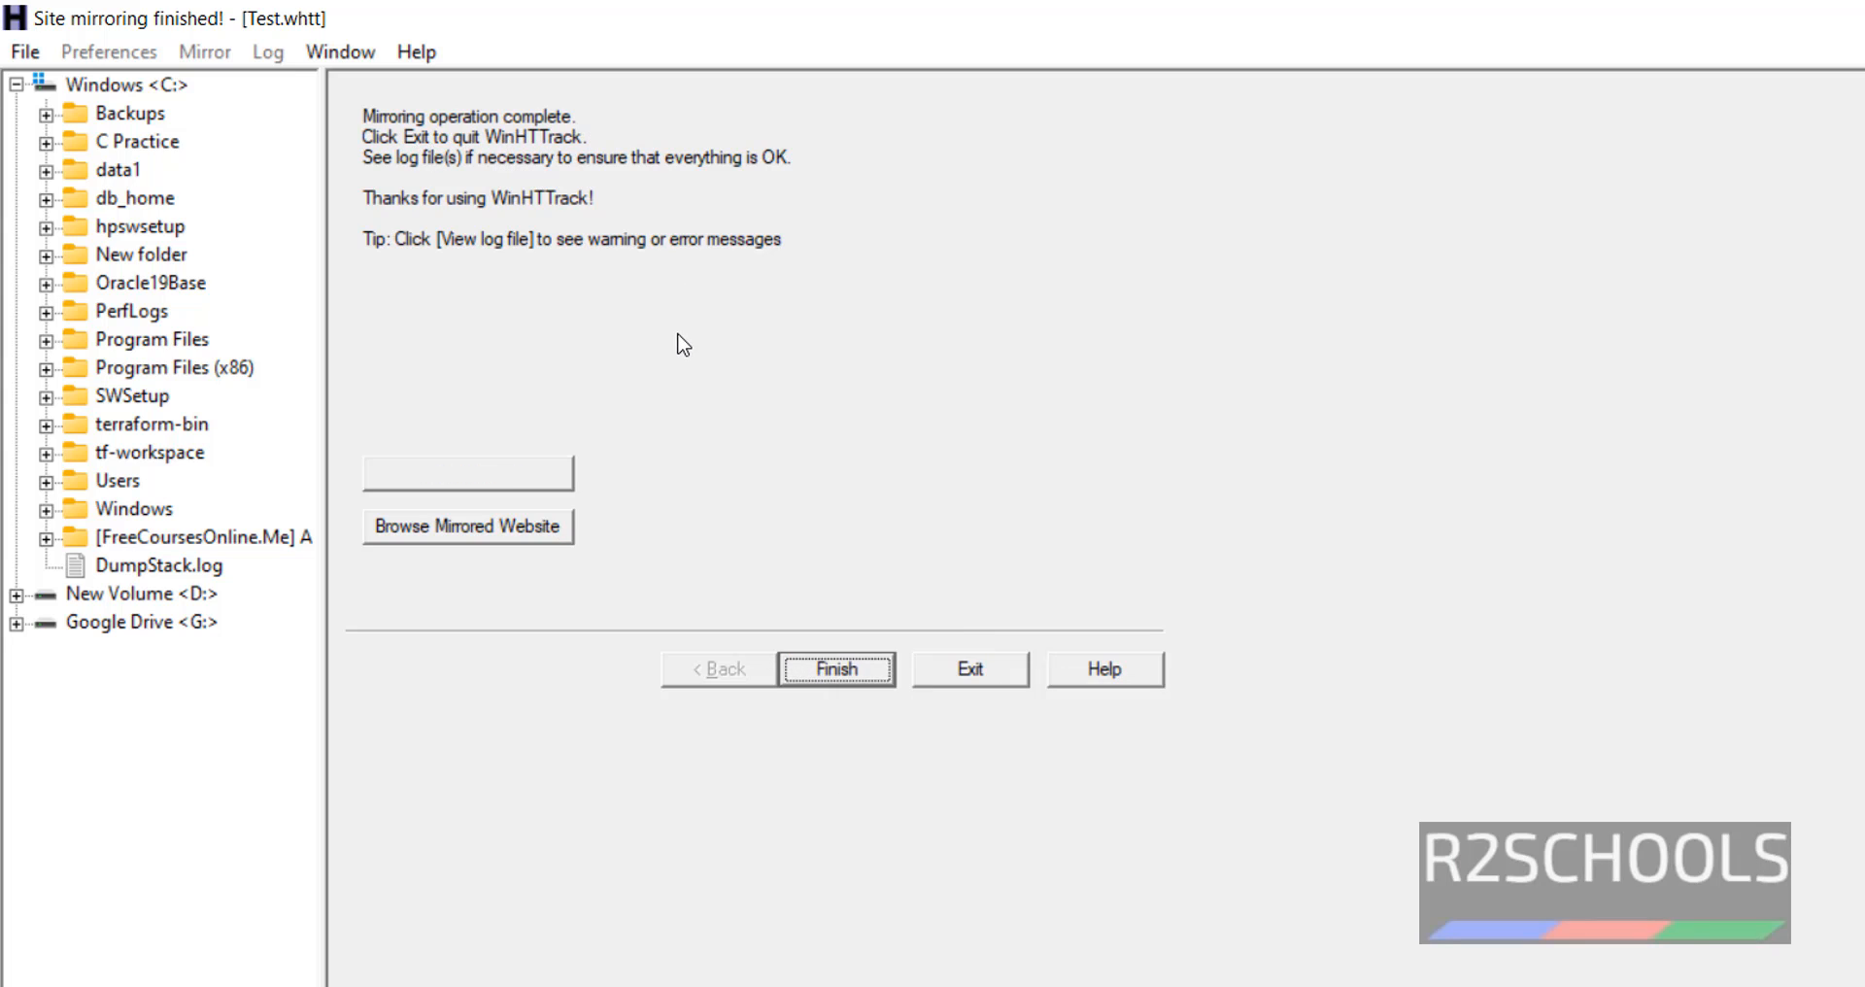
- Finish the completed mirror and start a new project named Test1 up to the mirroring mode page
left_click(849, 670)
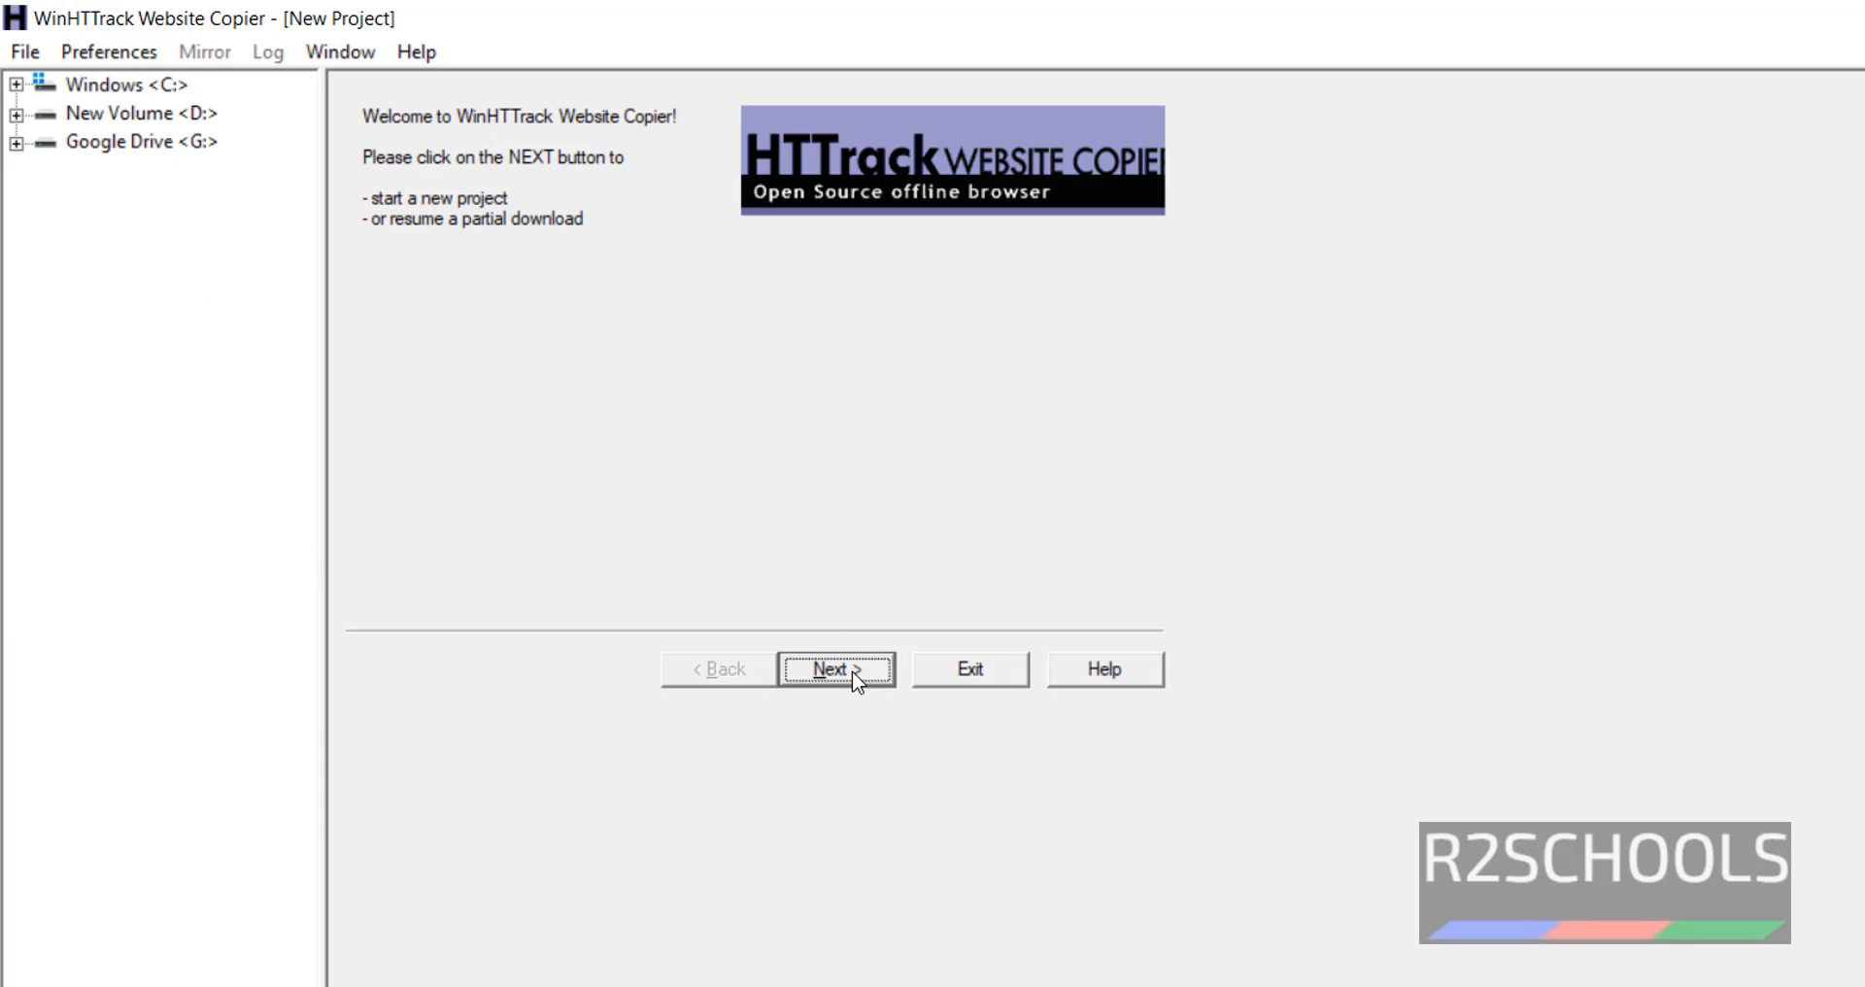
left_click(857, 678)
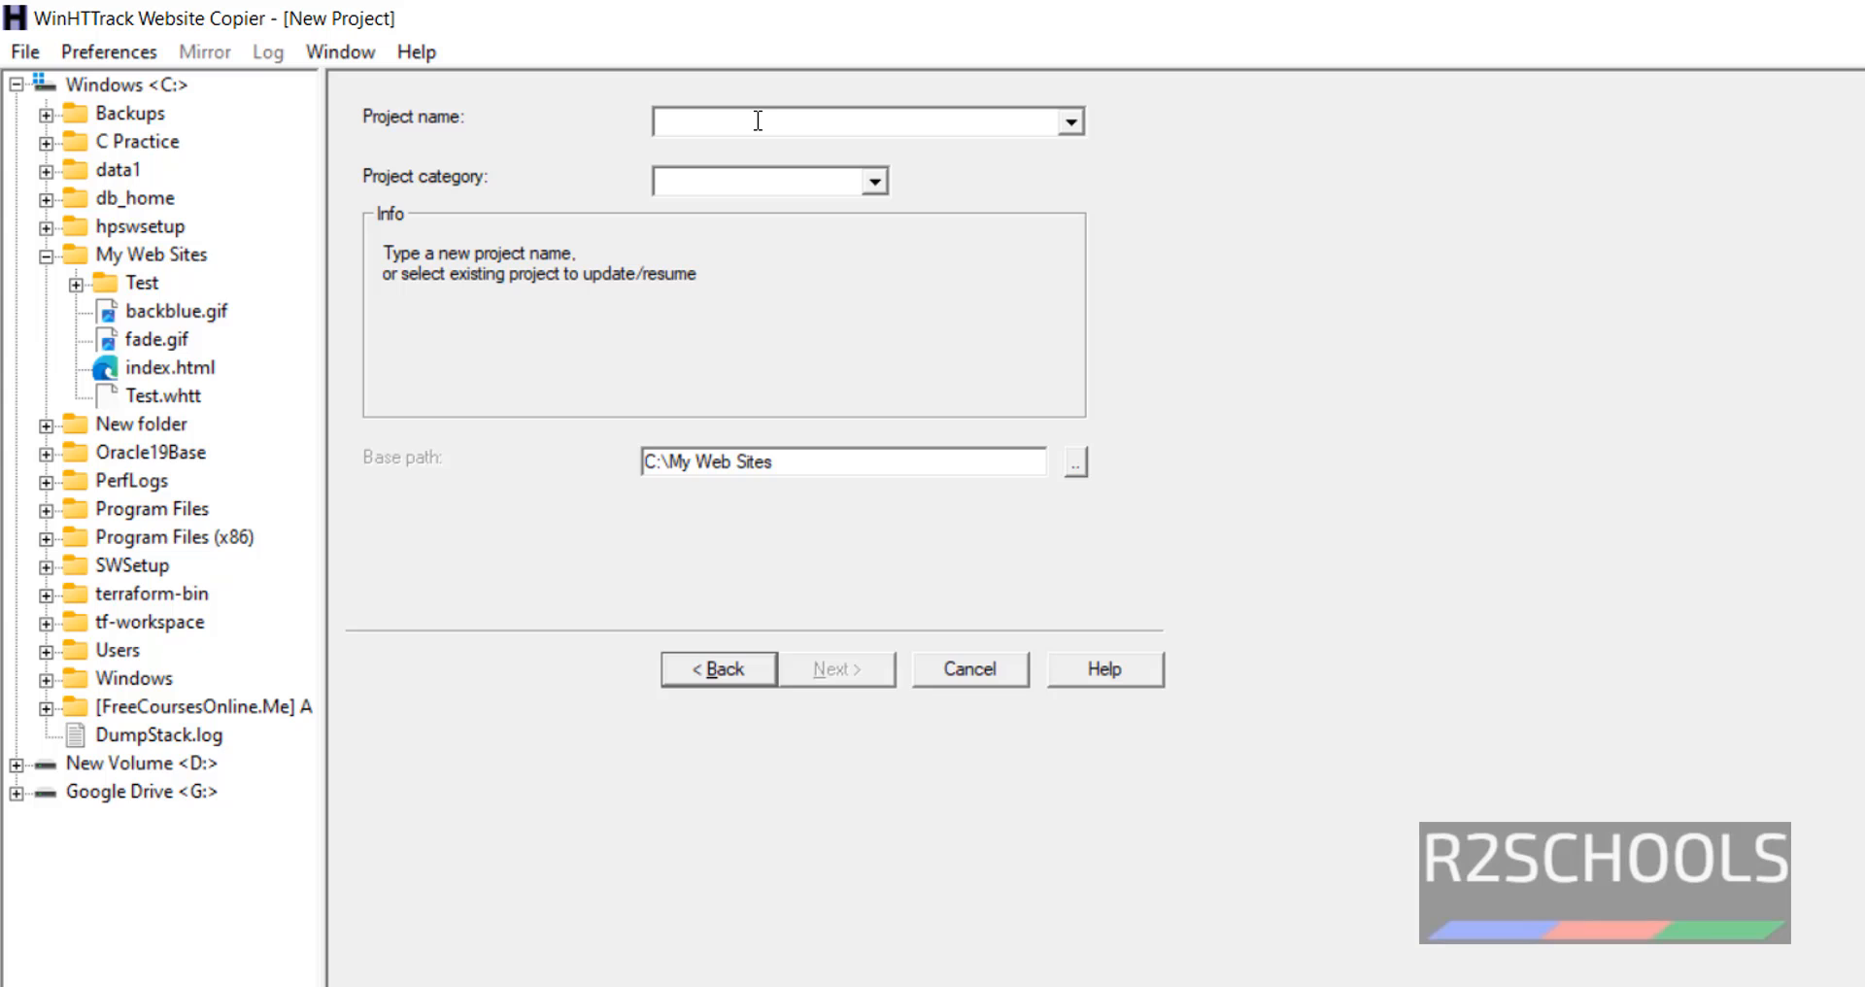
type("Te")
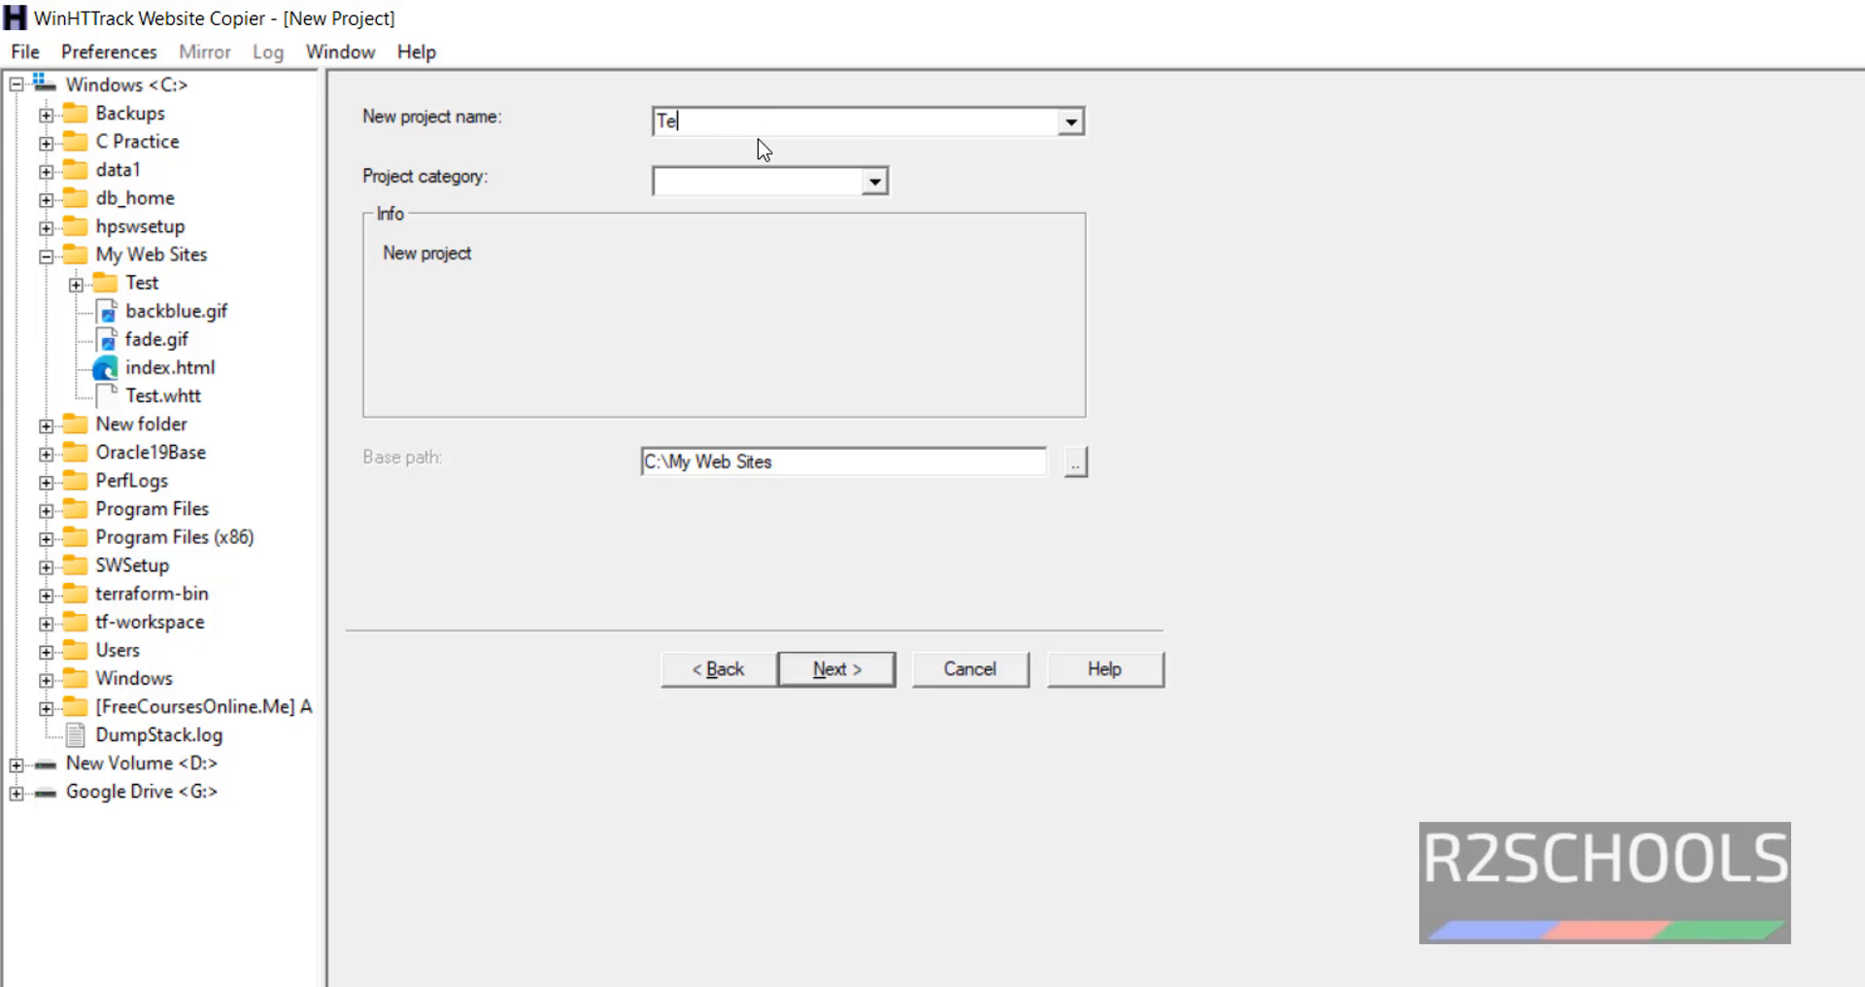
type("st1")
key("BackSpace")
key("BackSpace")
key("BackSpace")
type("t1")
left_click(835, 669)
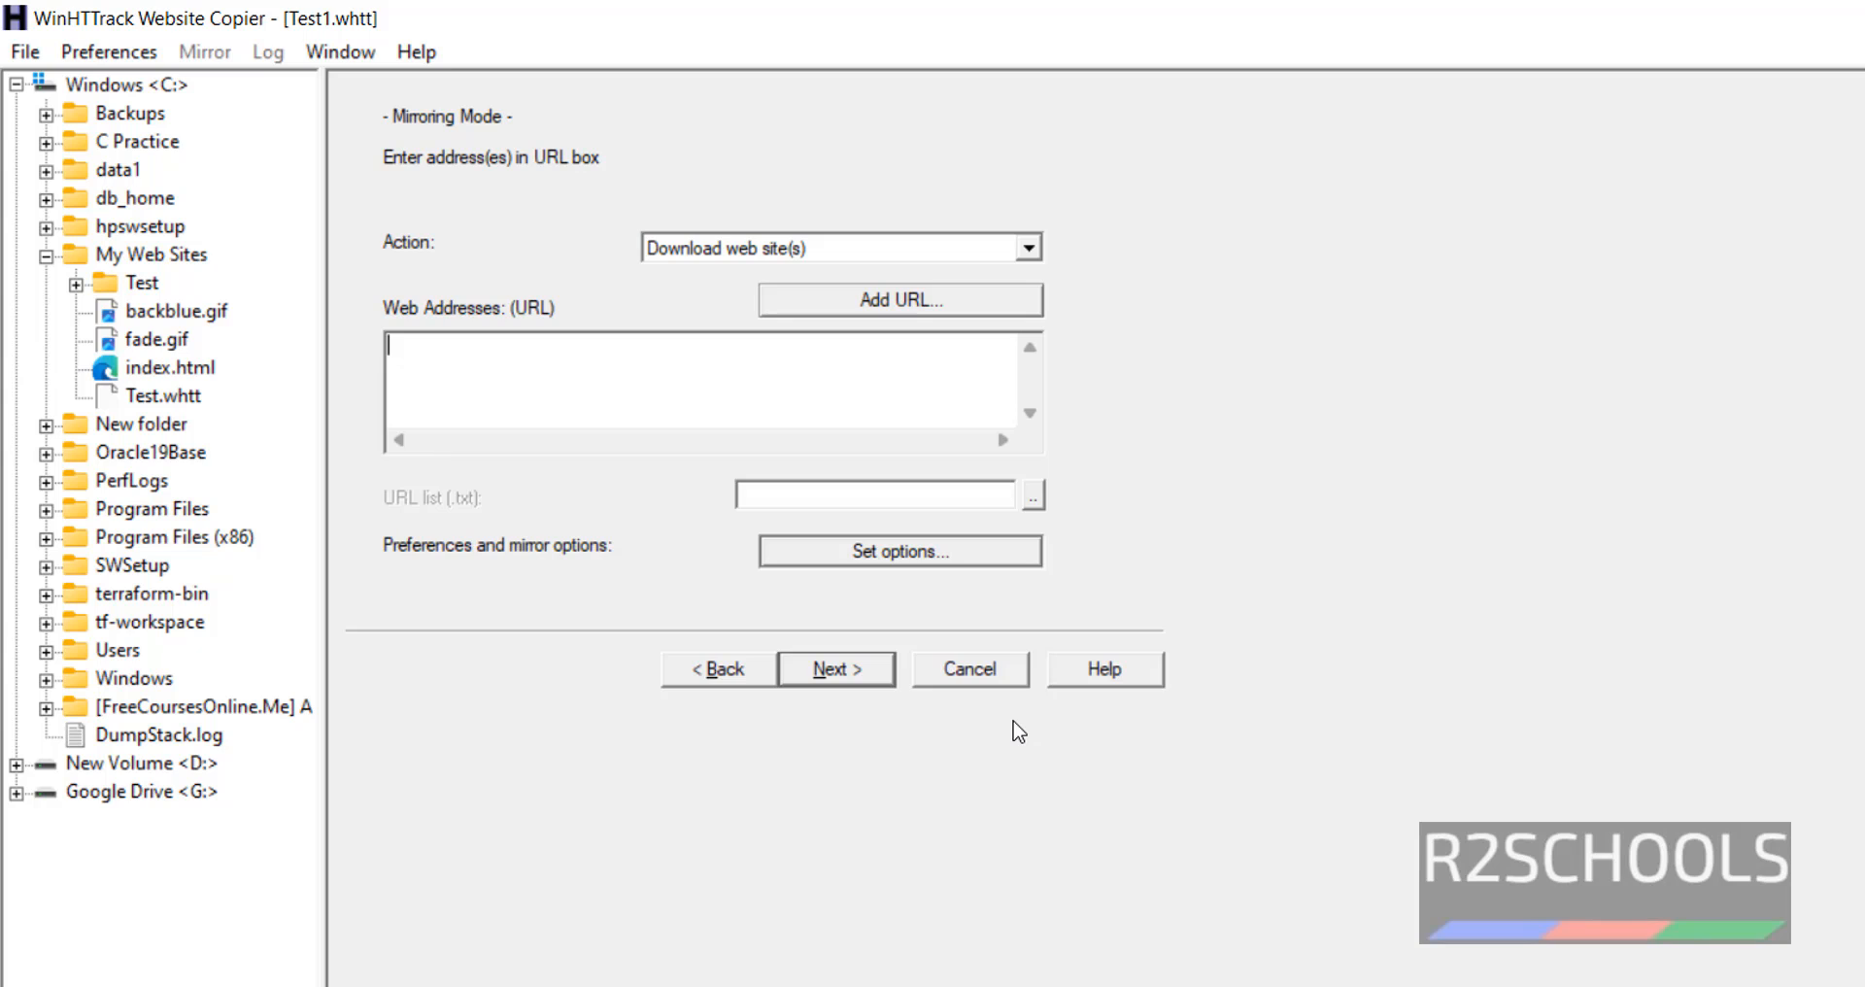
- Cancel the Test1 project and exit WinHTTrack, leaving the Test folder in File Explorer
left_click(958, 669)
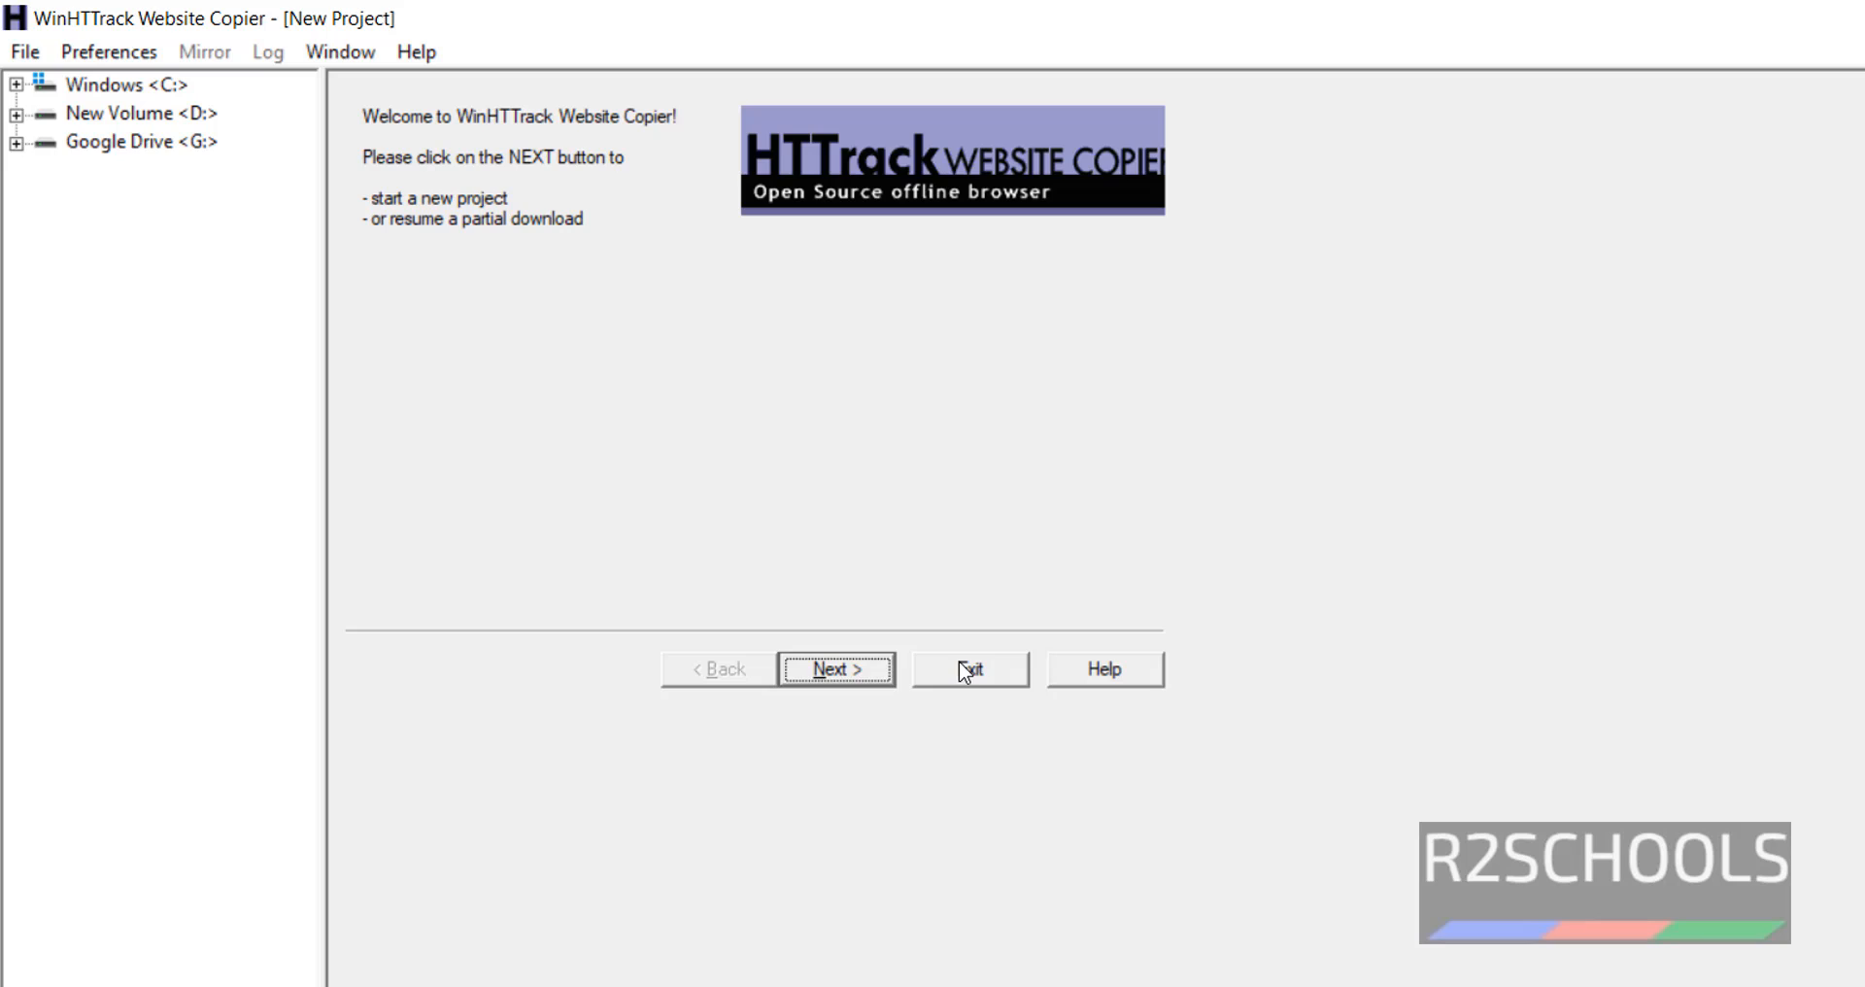
left_click(991, 674)
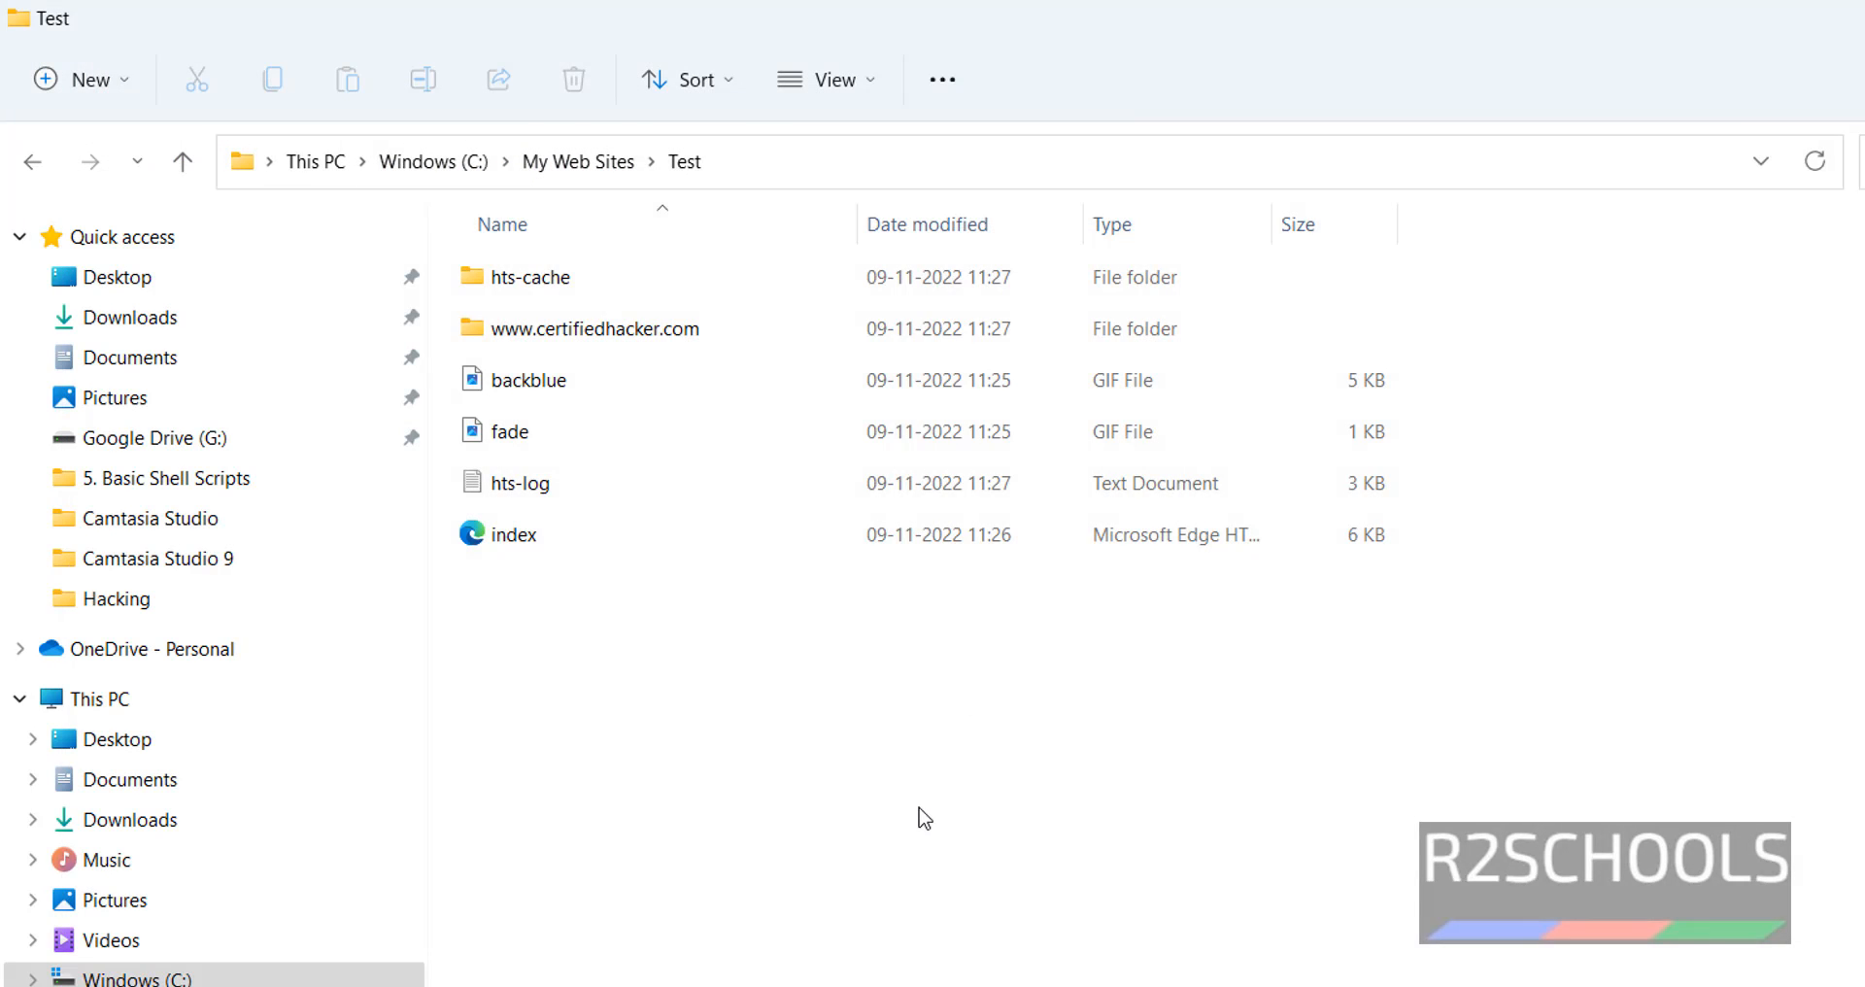
key("alt+Up")
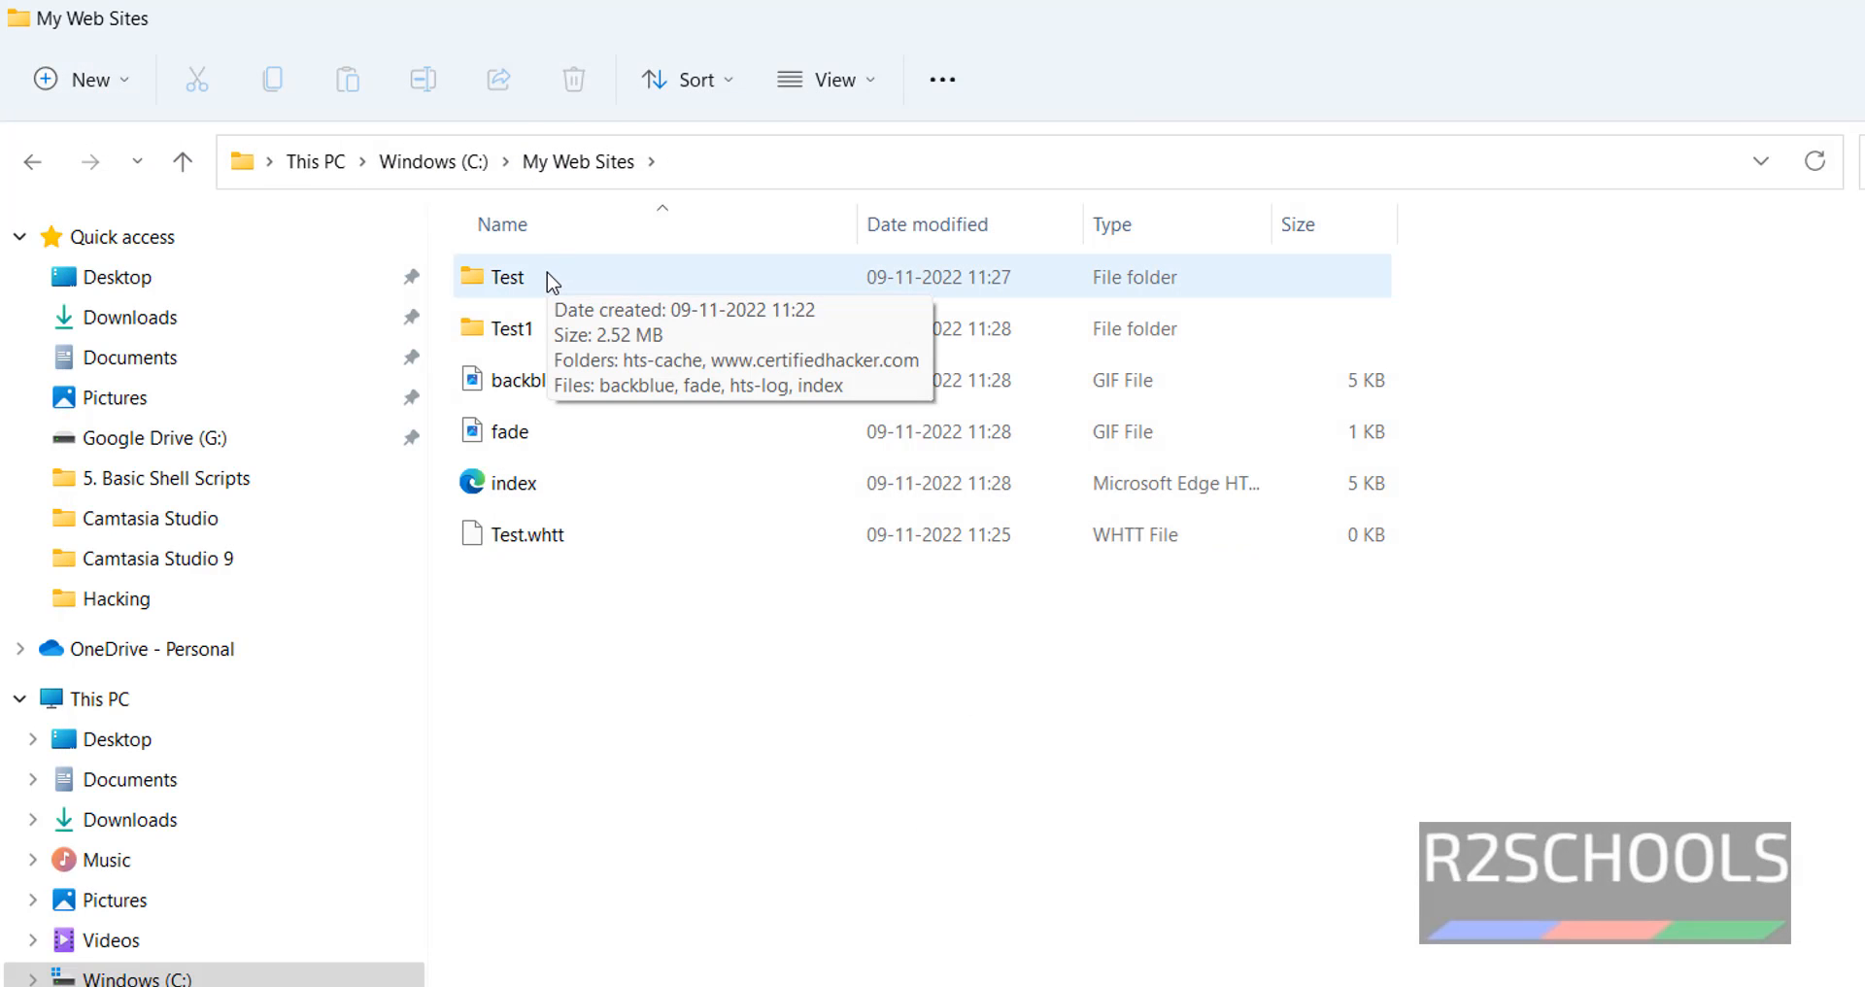
double_click(546, 272)
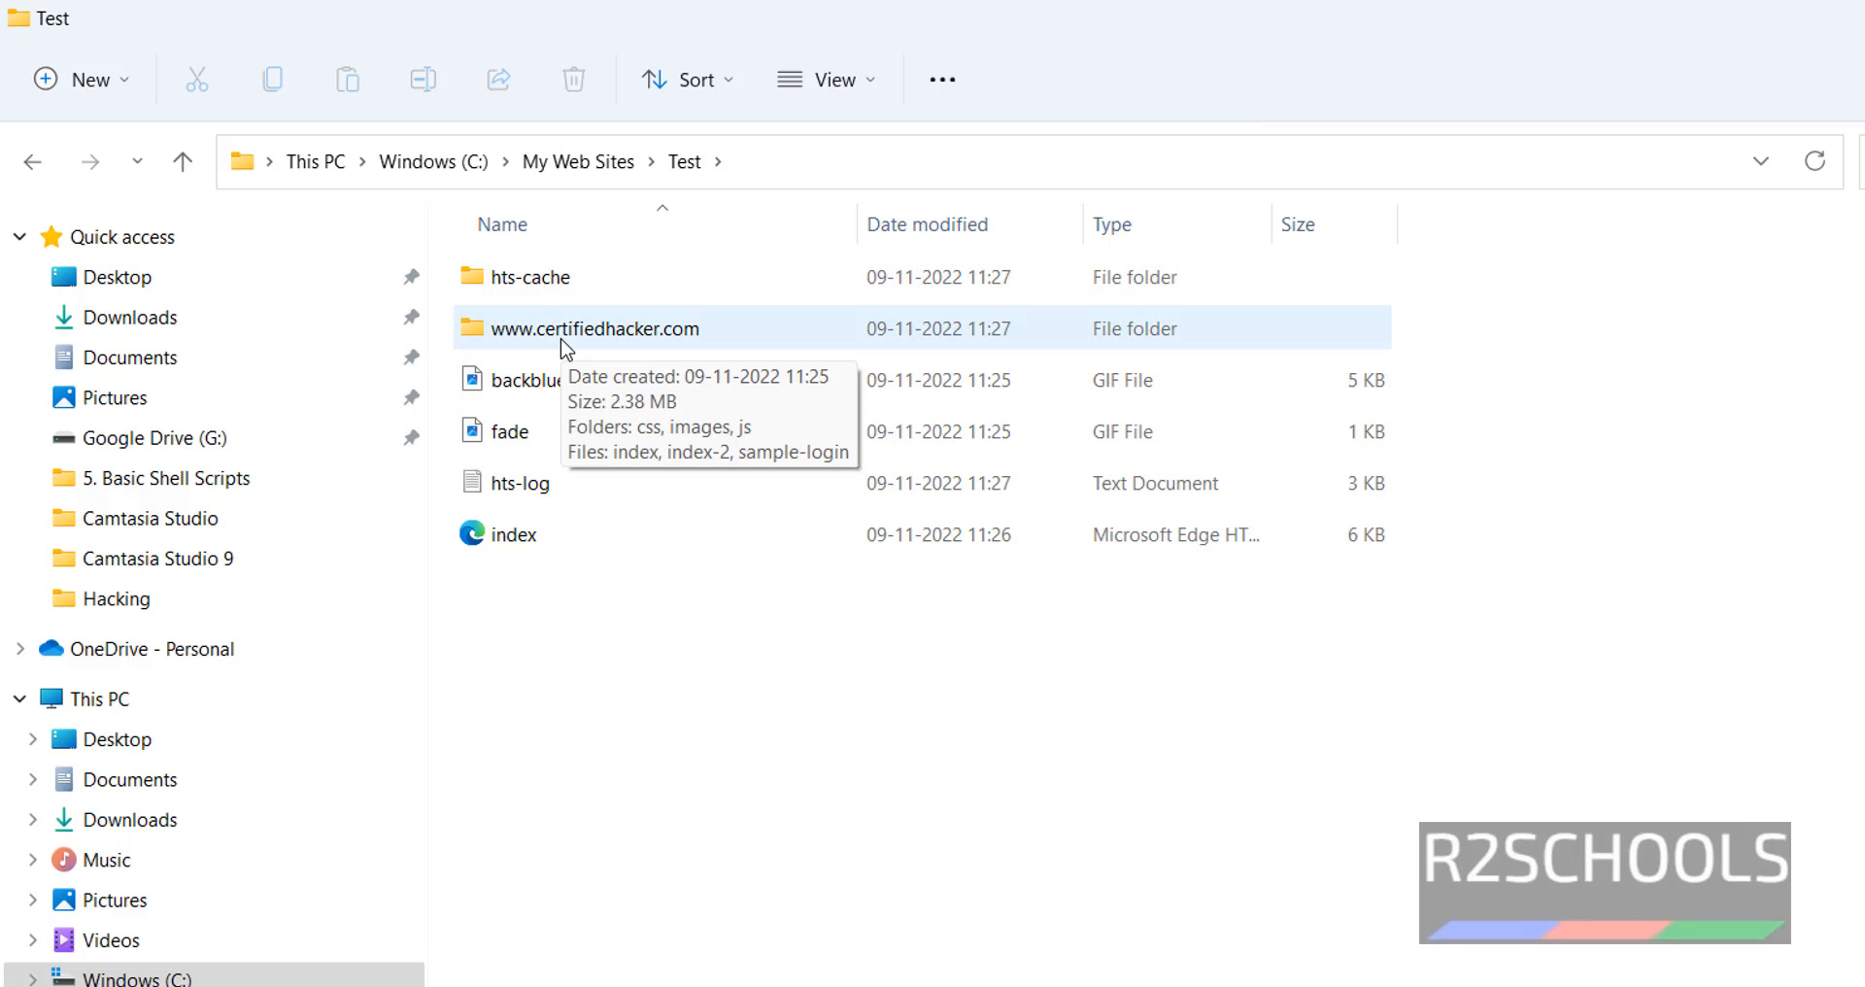
double_click(565, 329)
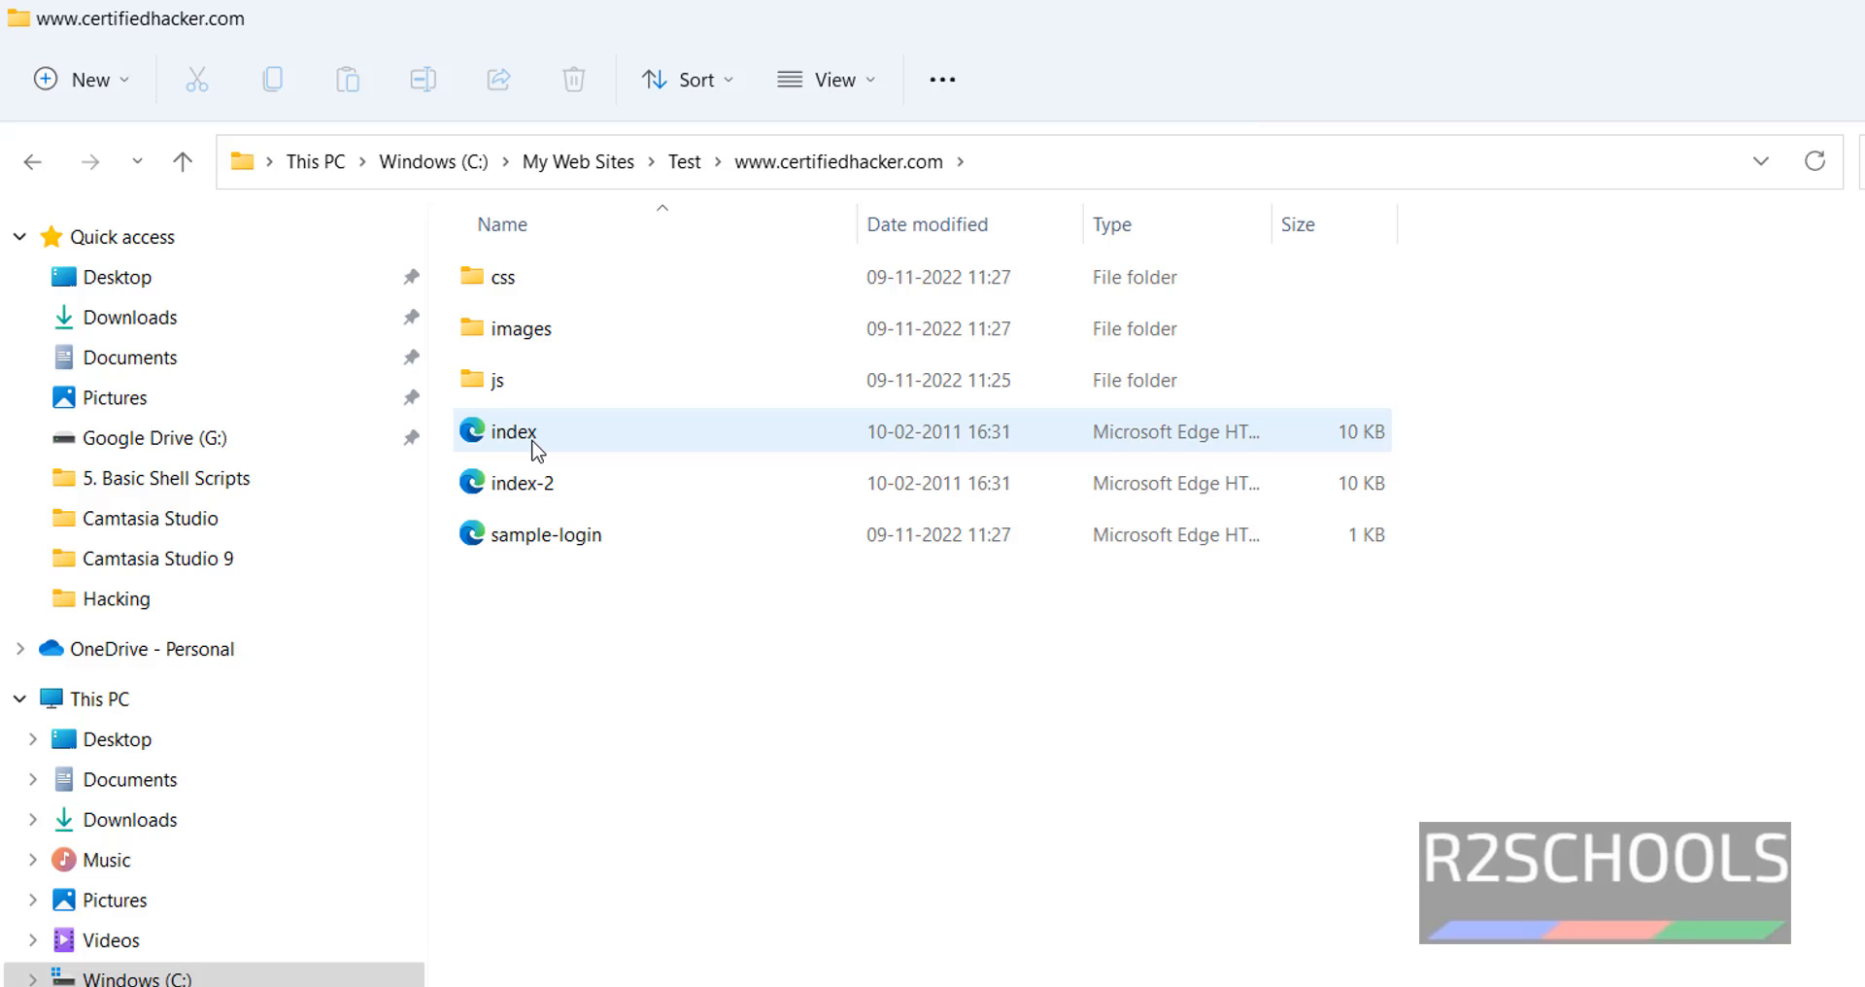
double_click(513, 431)
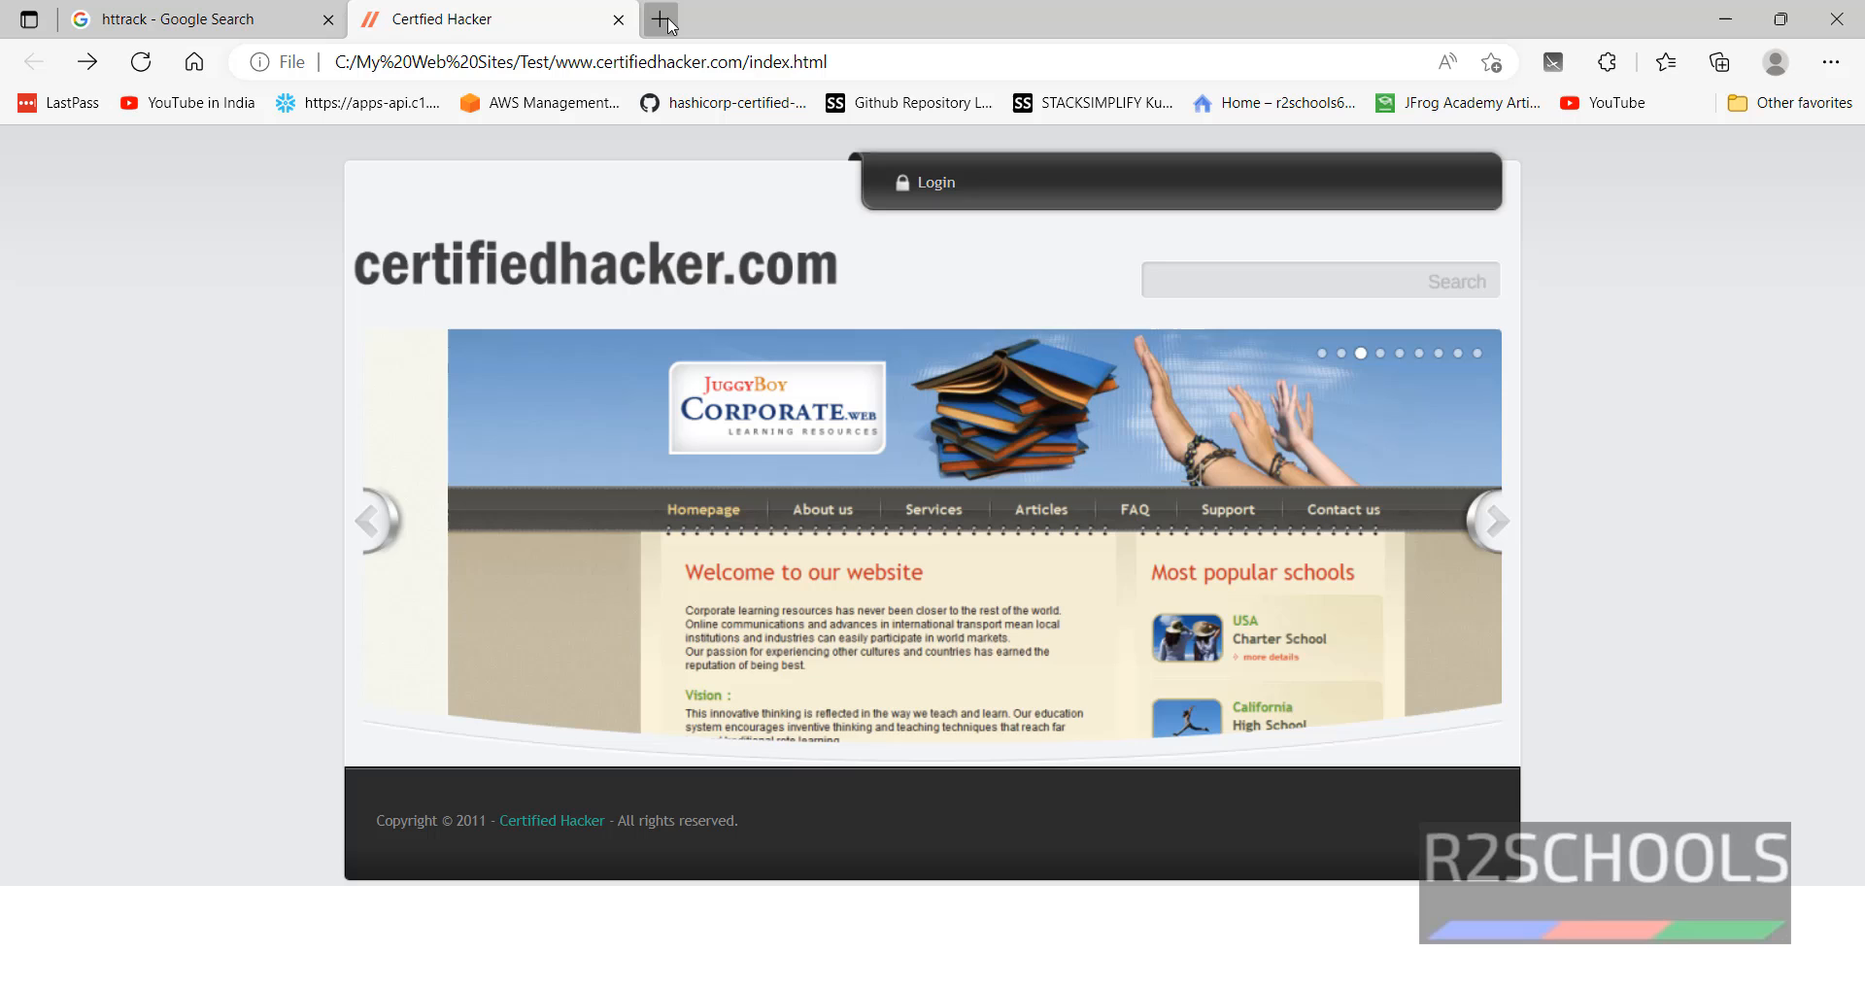
- Load the live certifiedhacker.com site in a new Edge tab
left_click(662, 18)
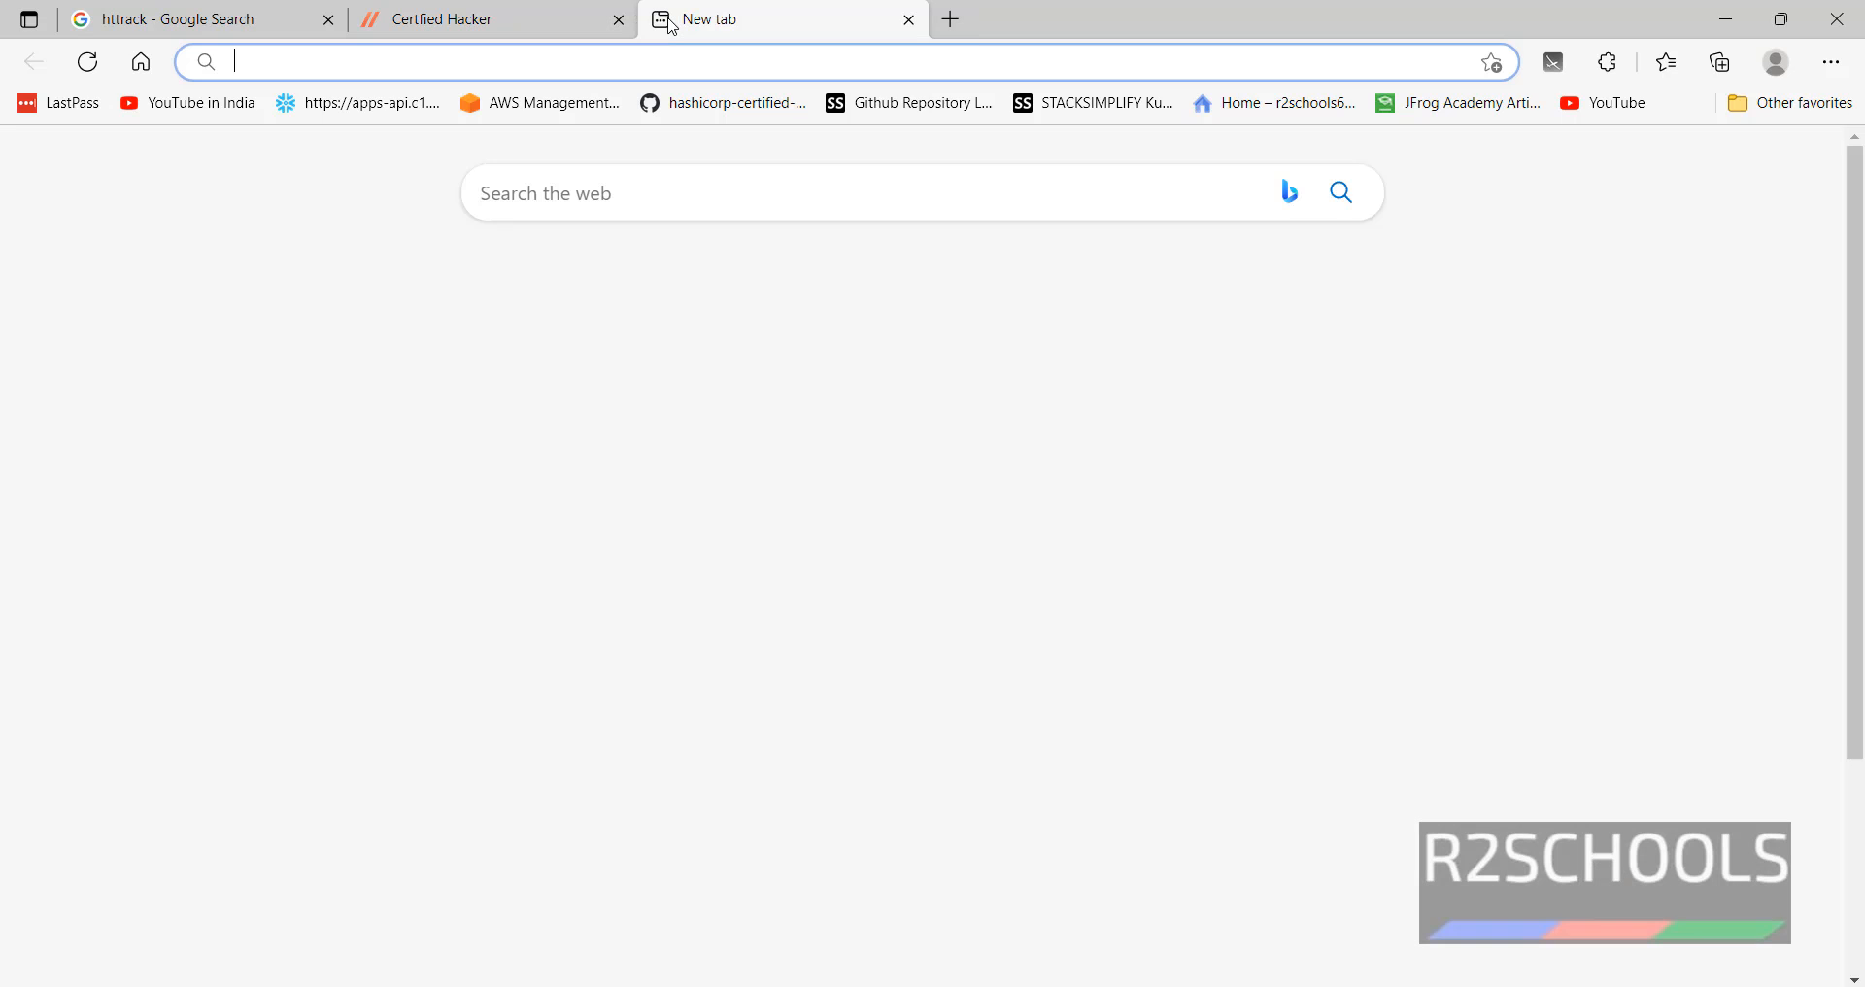
type("certific")
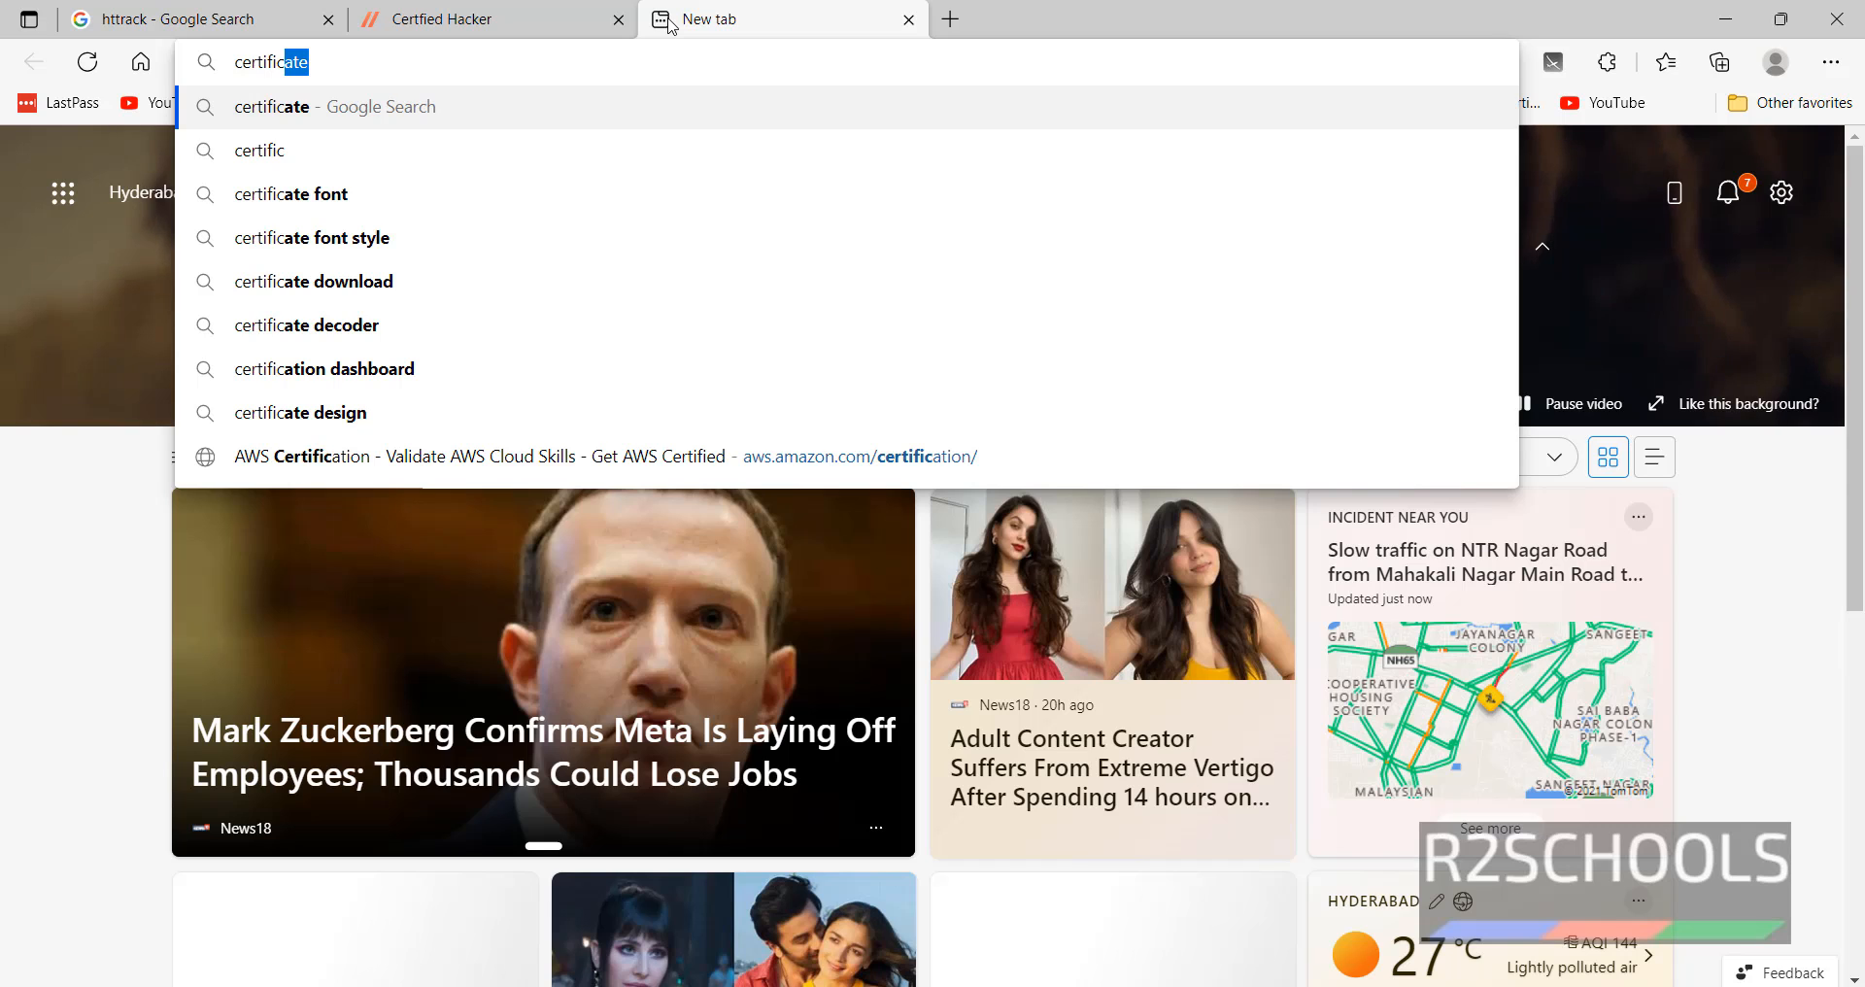
key("BackSpace")
key("BackSpace")
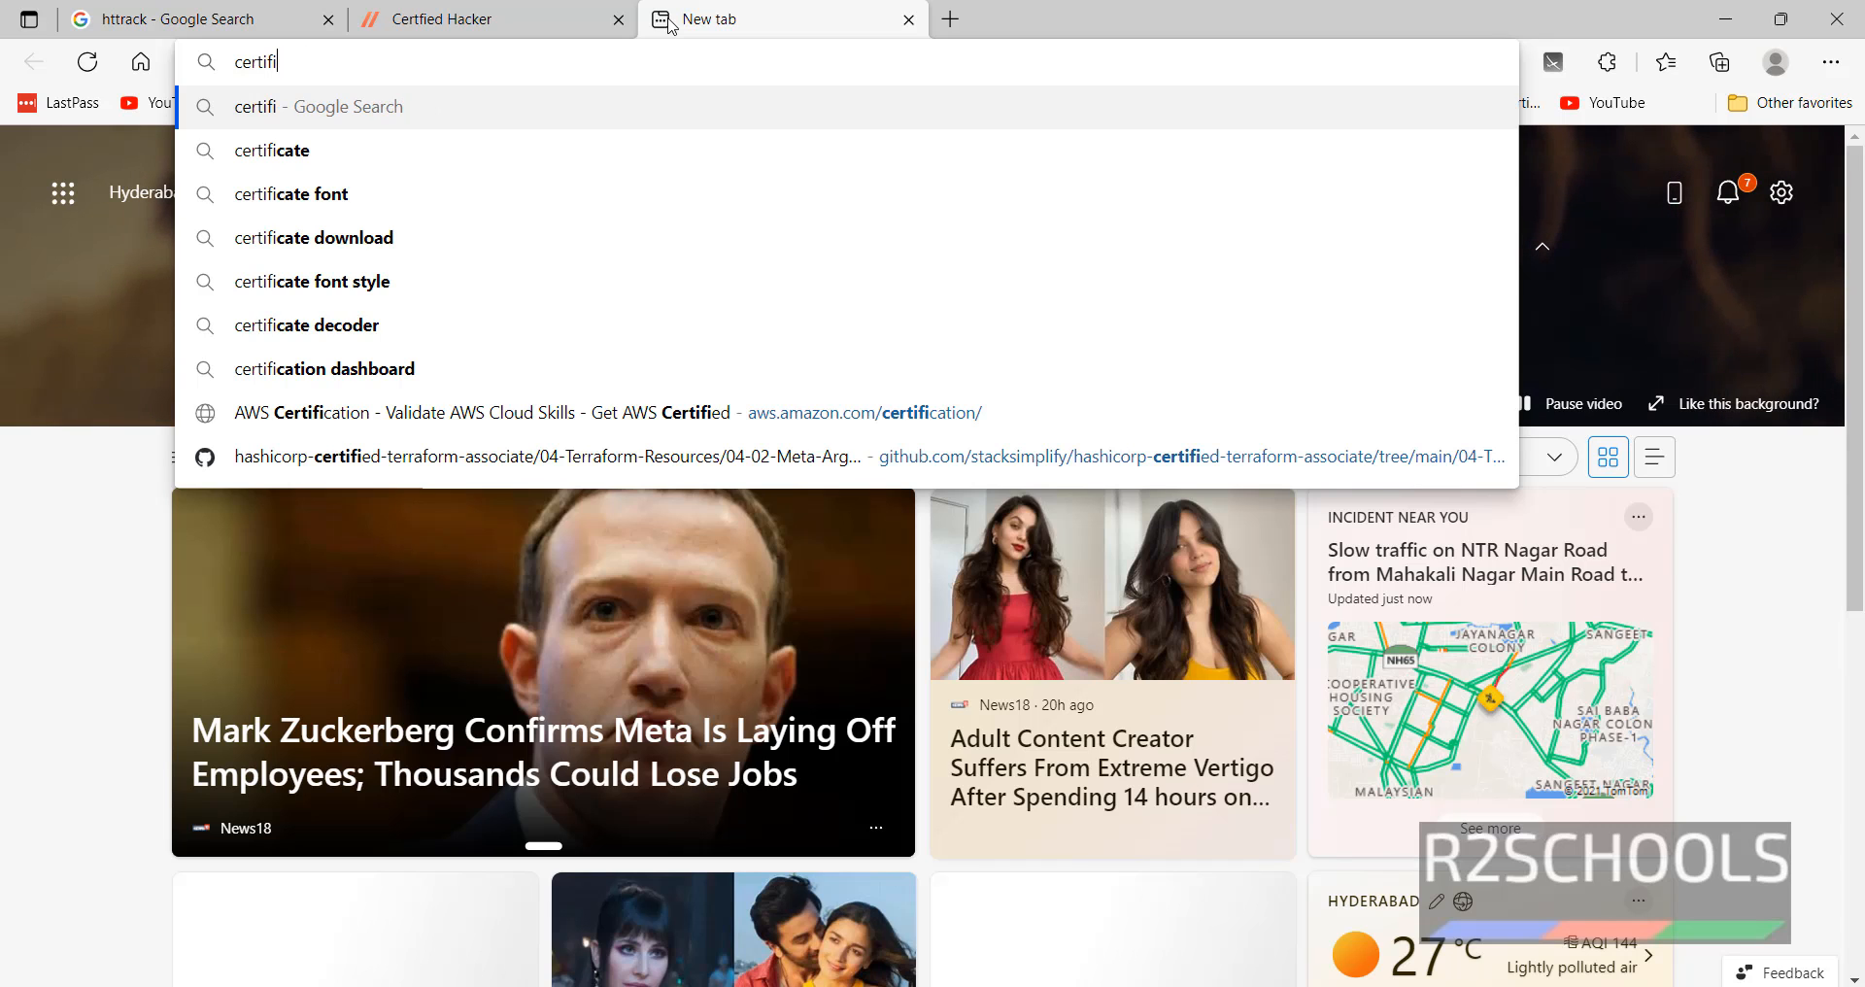
type("edhacke")
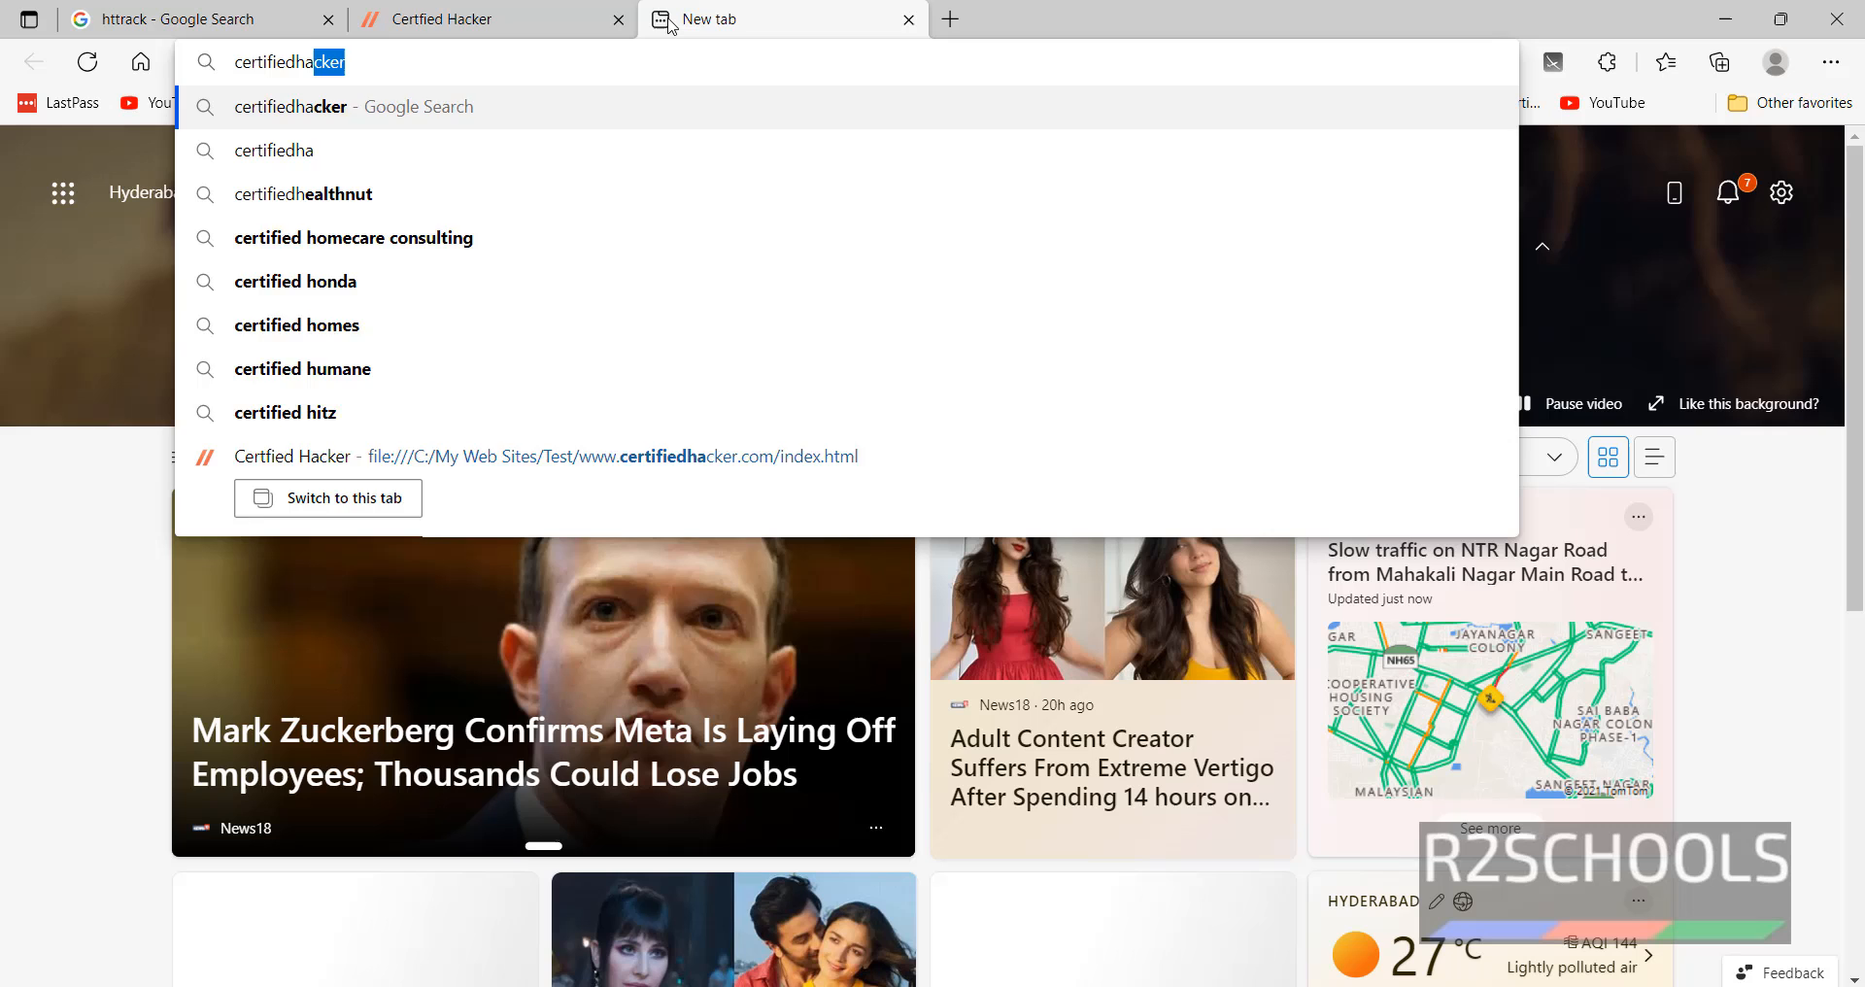
type("r")
key("Return")
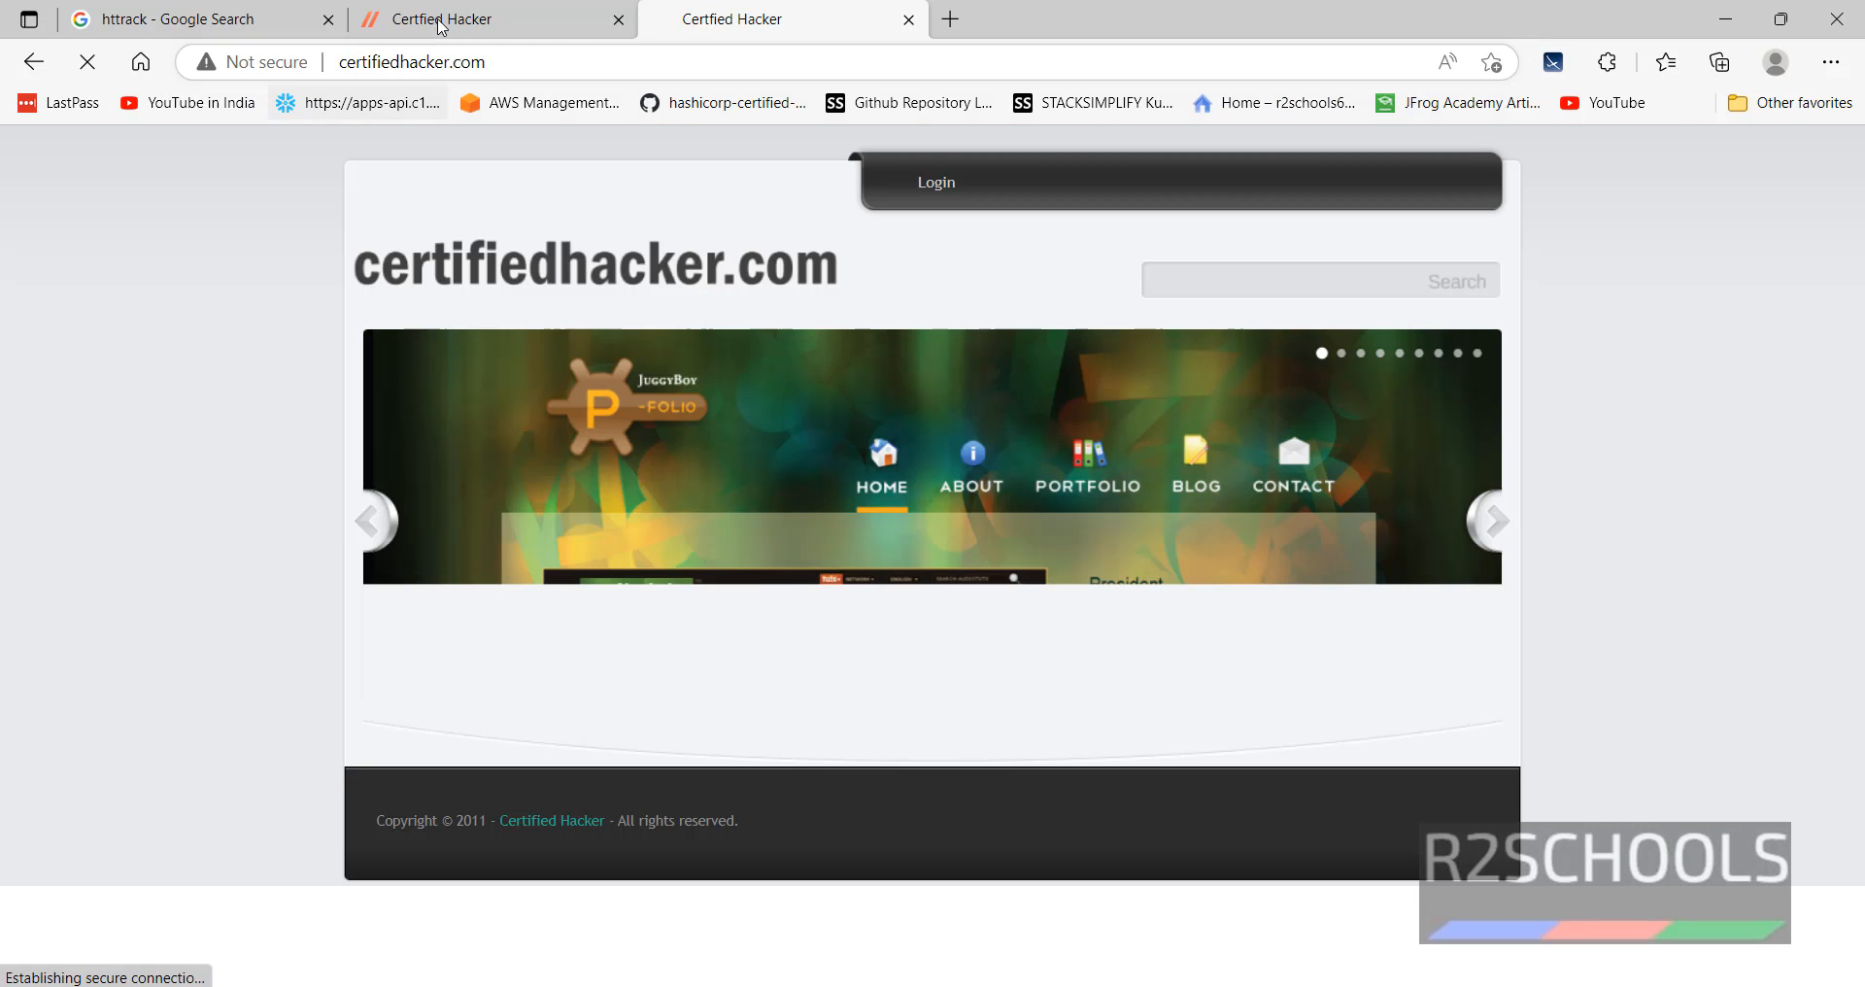
- Compare the local copy and live site by stepping back through the carousel slides on each tab
left_click(453, 19)
left_click(367, 520)
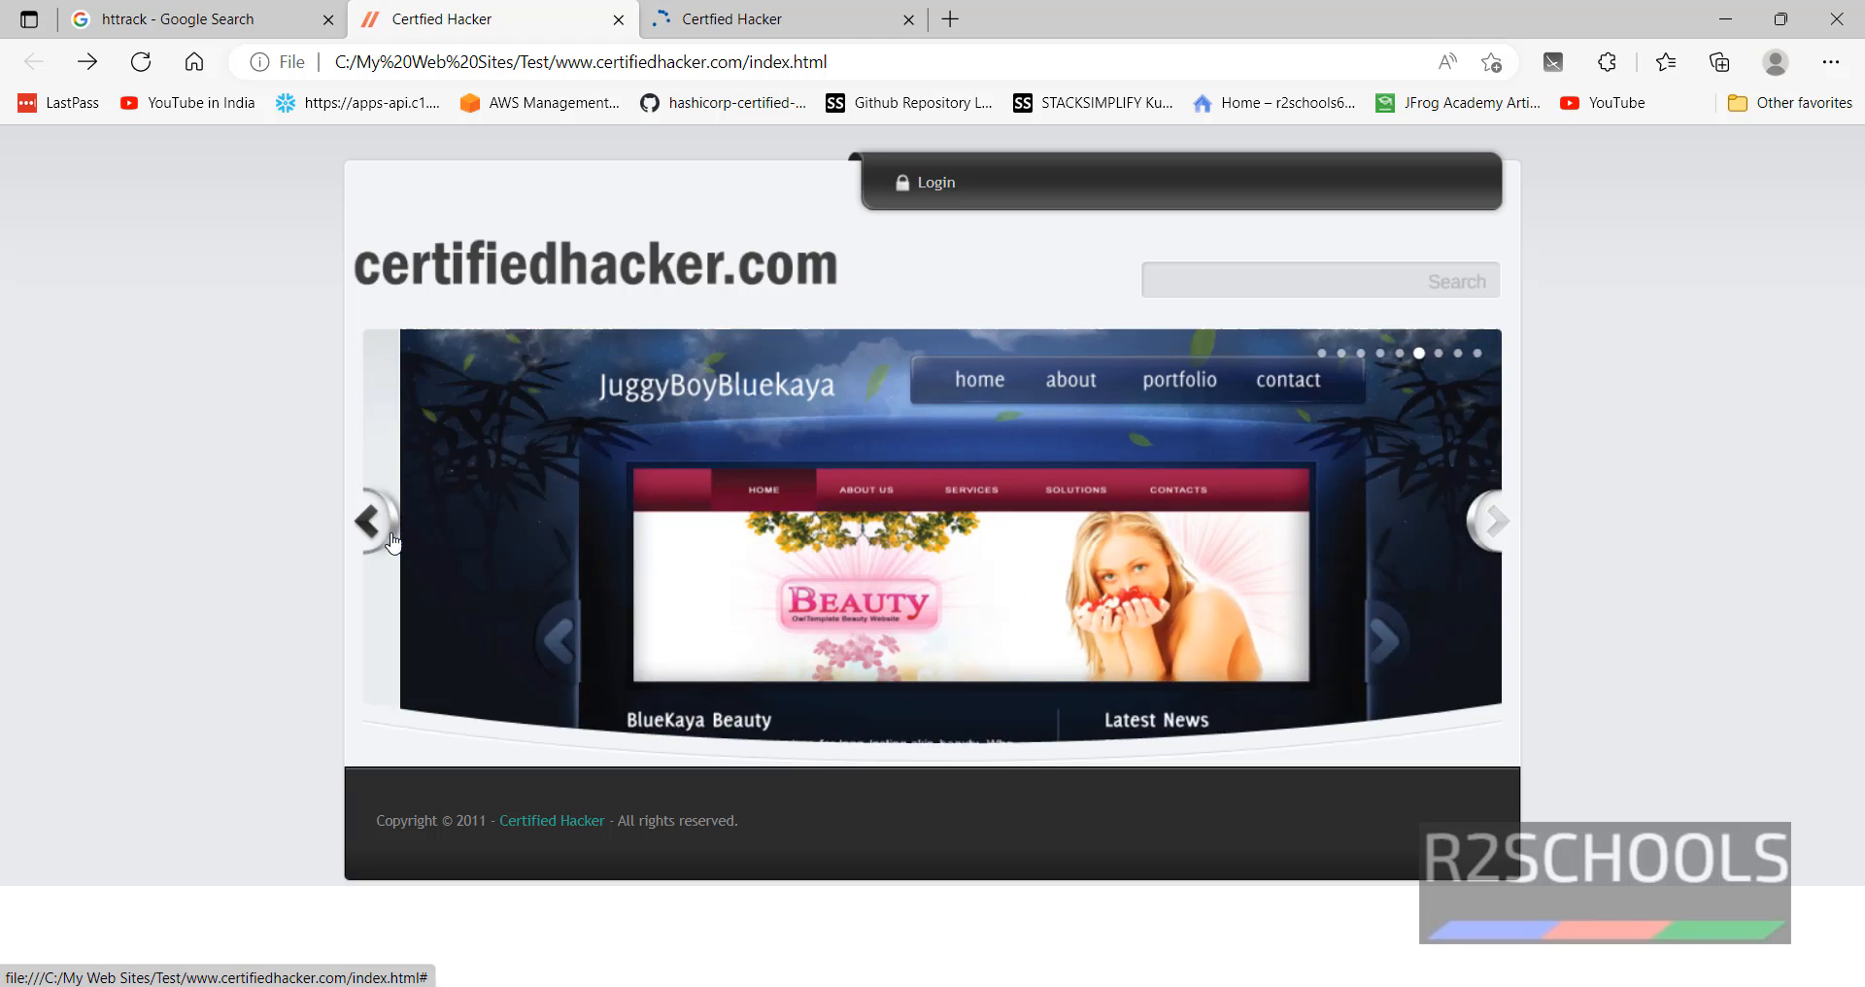
left_click(367, 521)
left_click(367, 521)
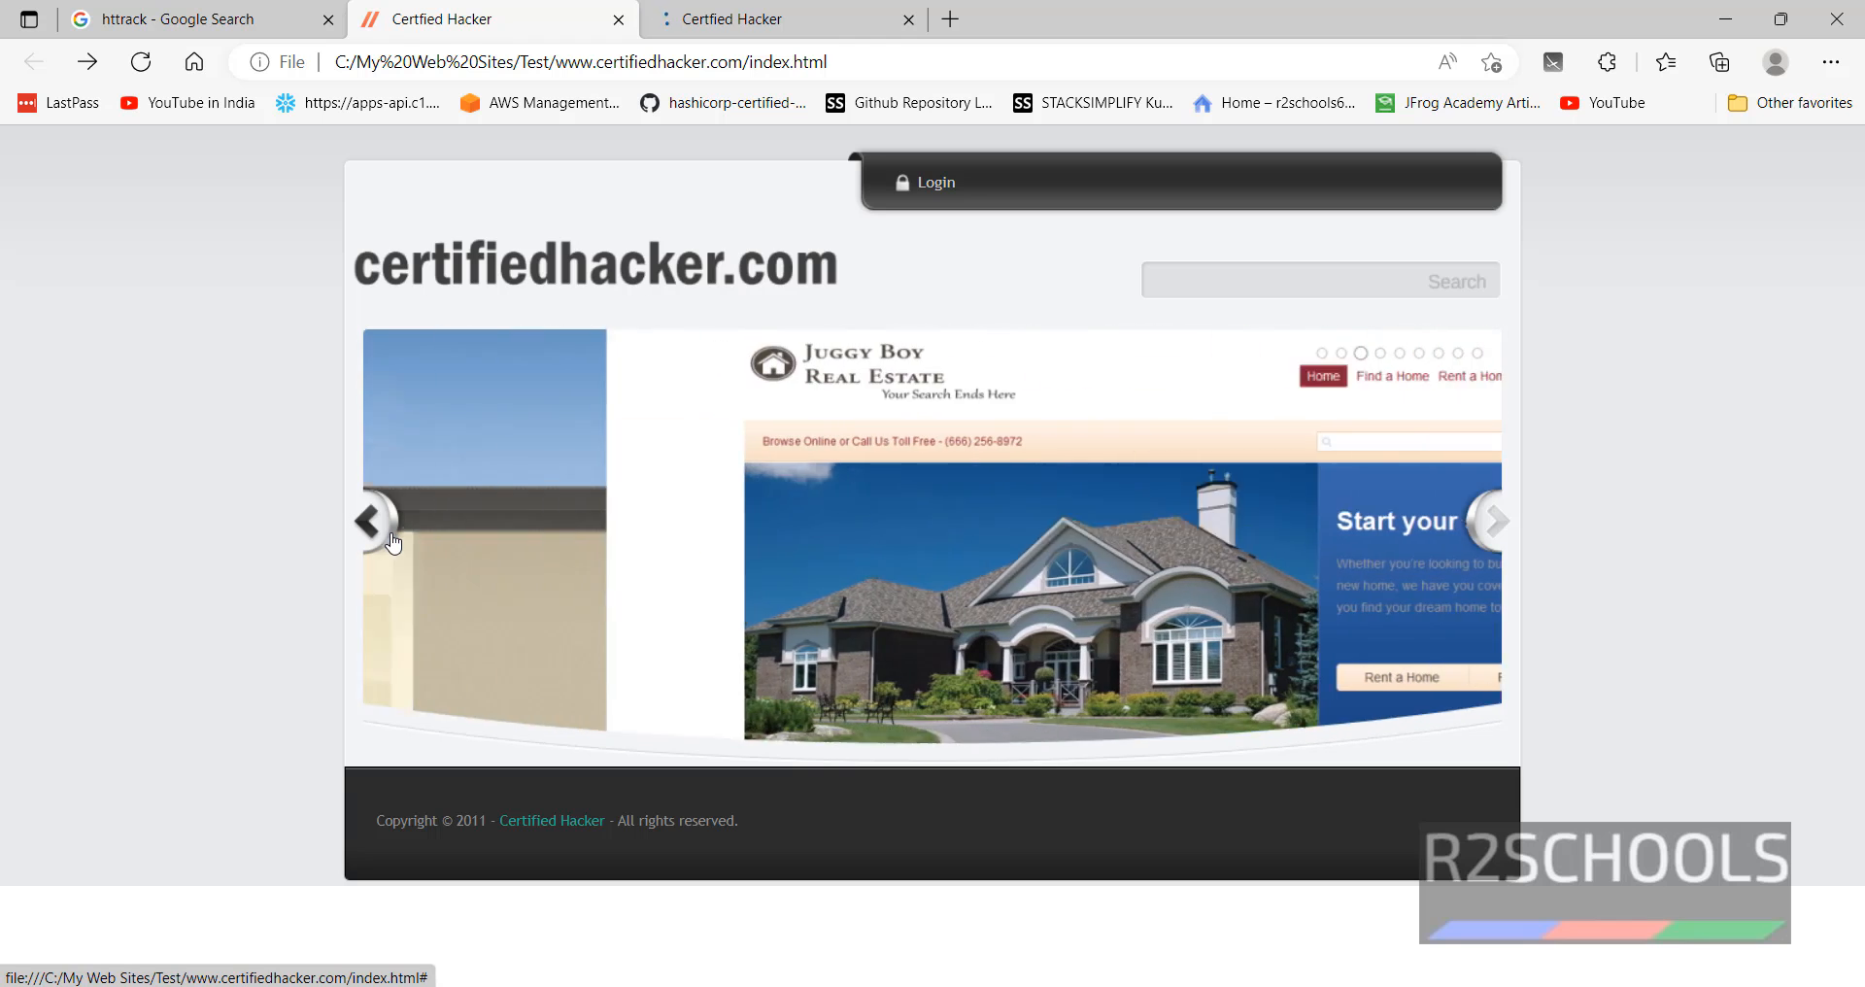
left_click(391, 539)
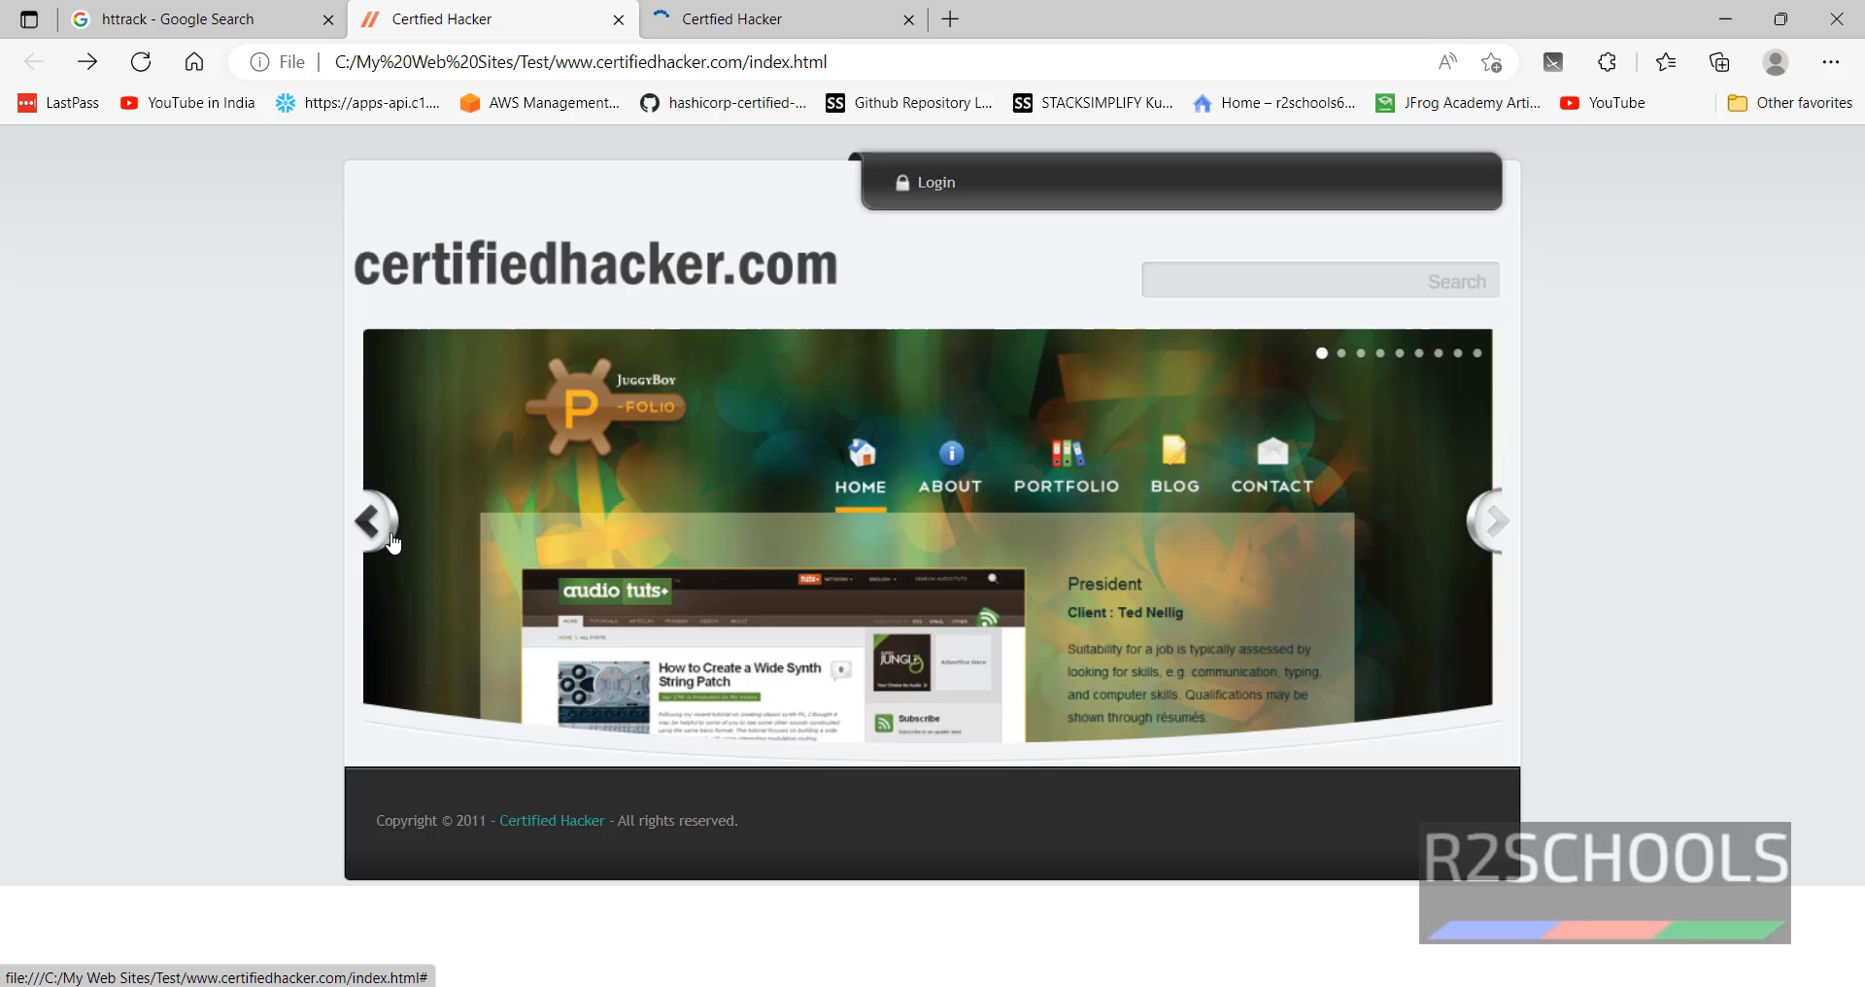
left_click(732, 19)
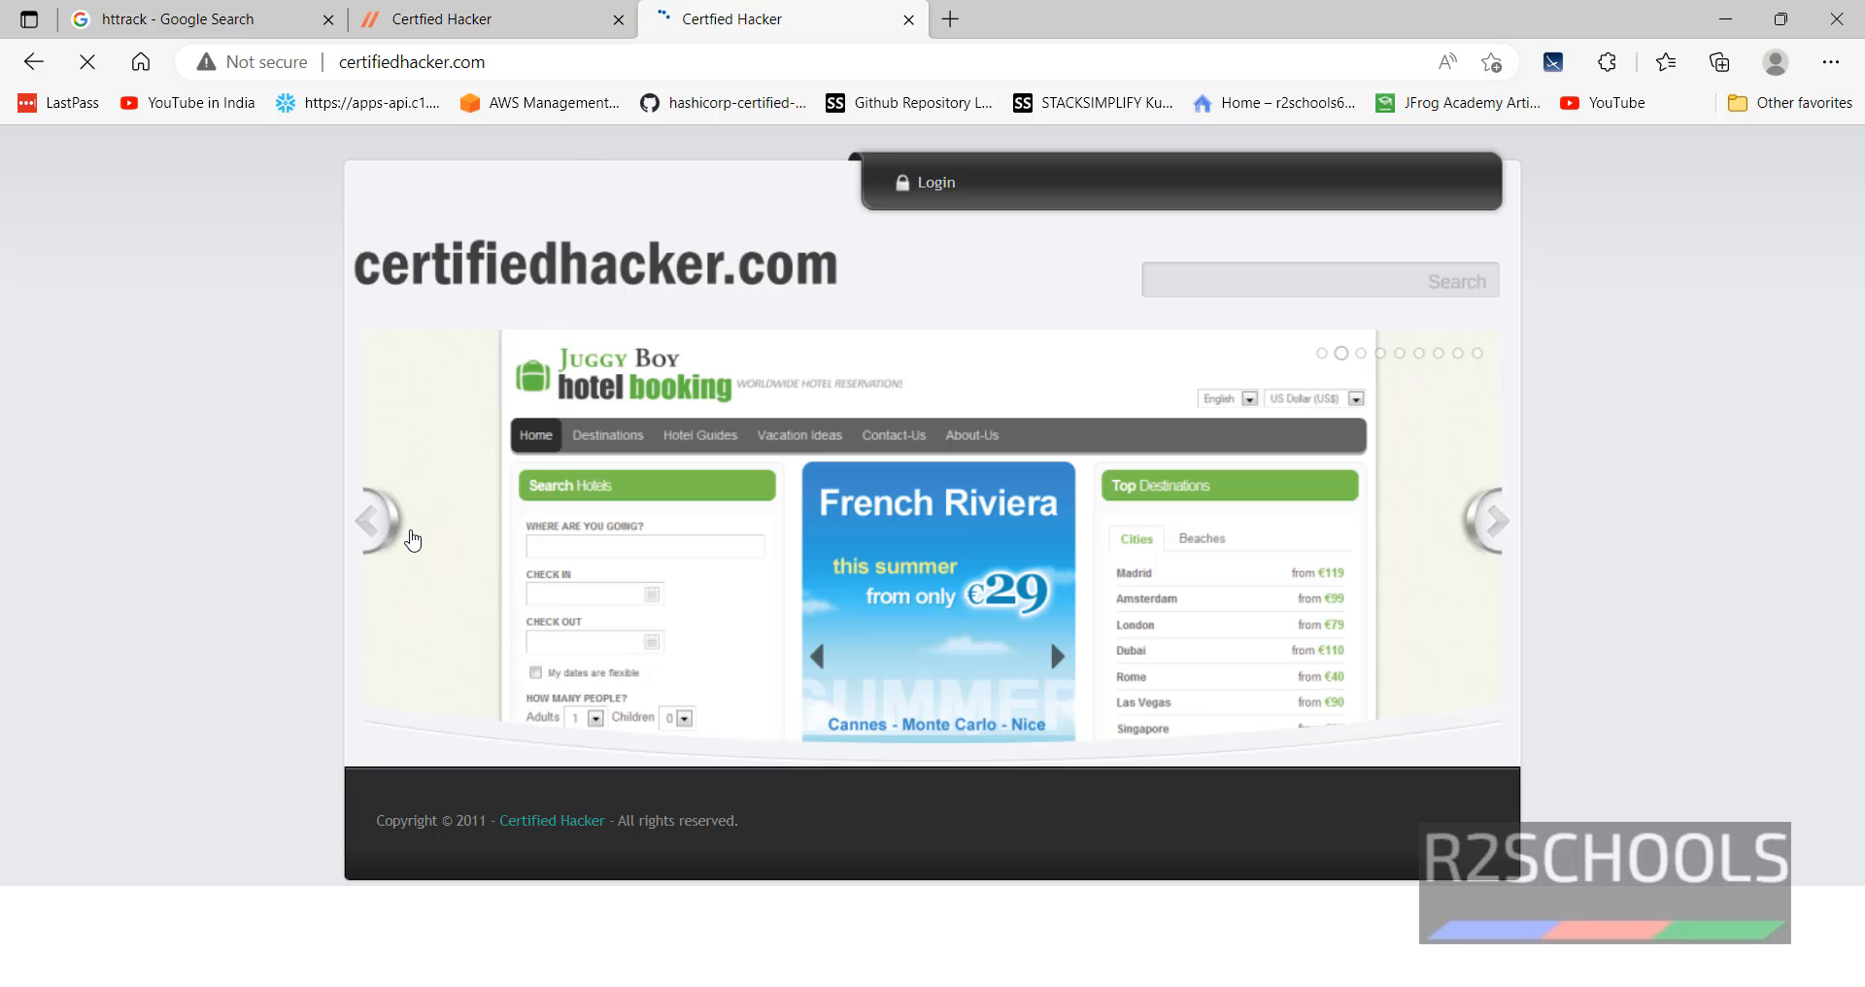
left_click(367, 520)
left_click(496, 18)
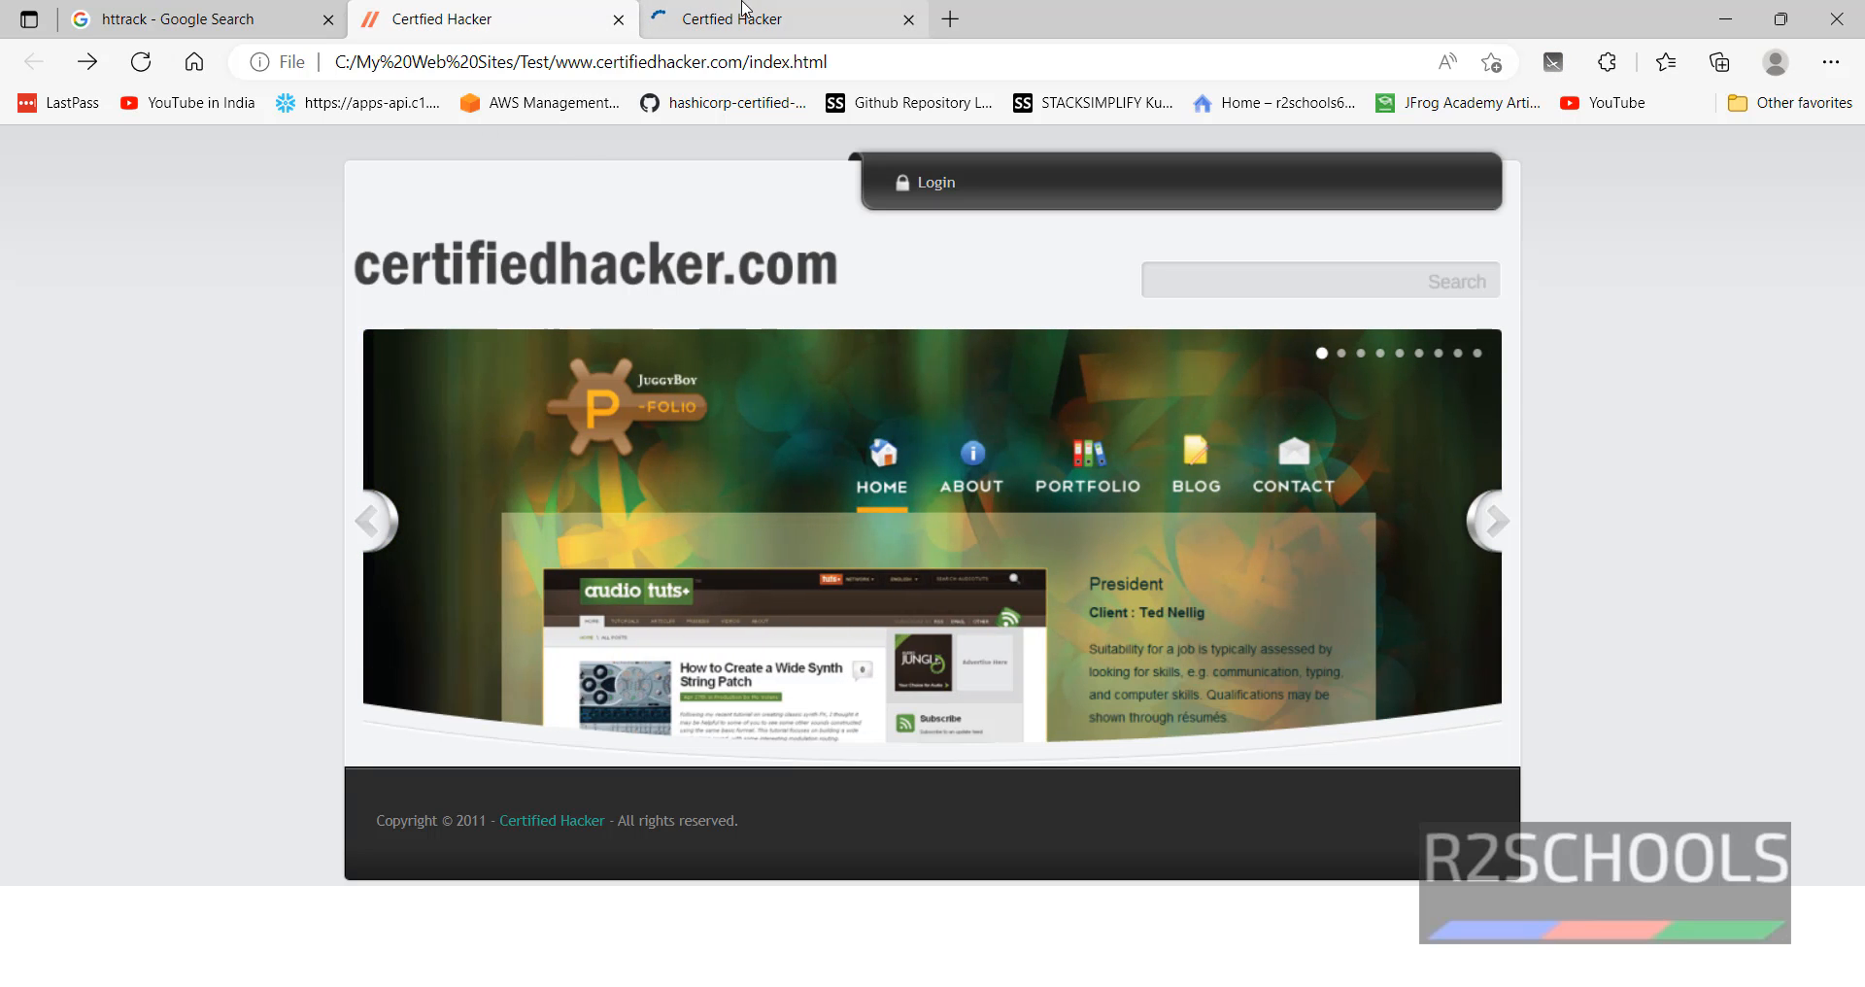